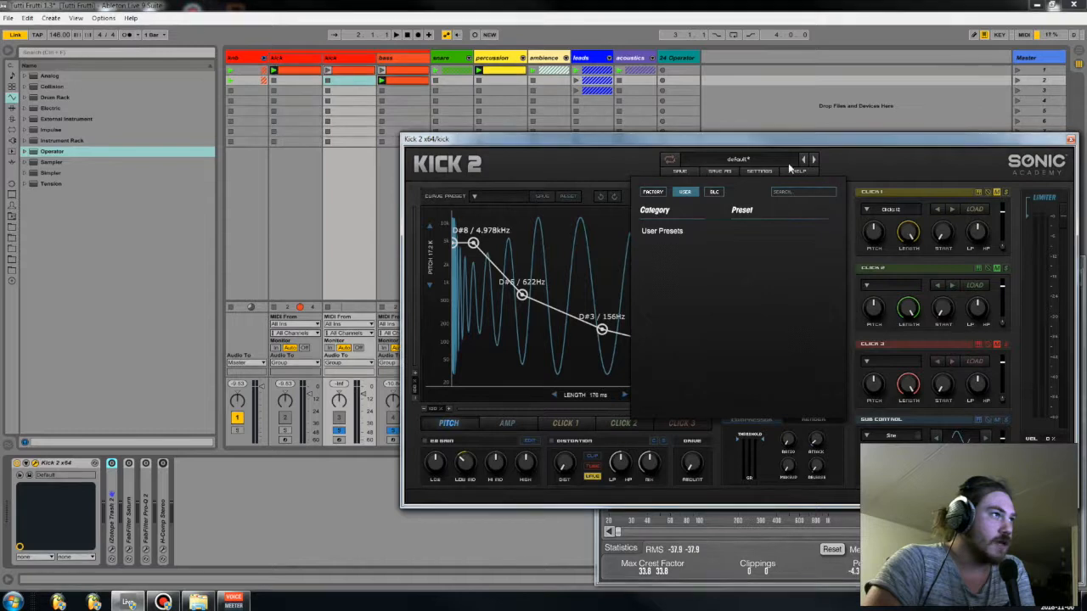
- Load the user preset Kick 143 and raise the pitch envelope's start point to about 19.9 kHz
{"action": "left_click", "coordinate": [675, 231]}
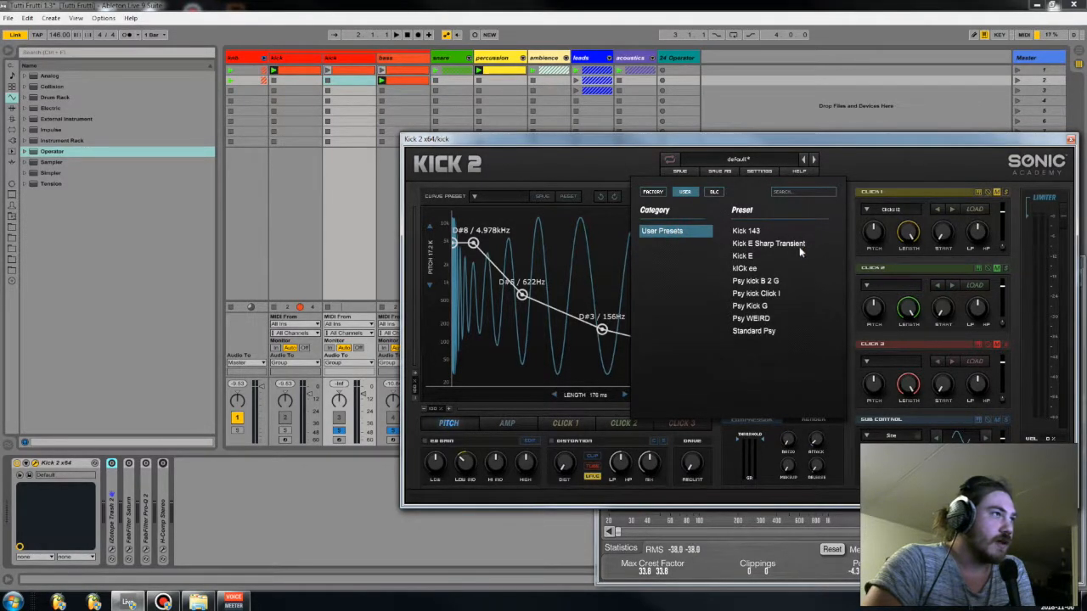
{"action": "left_click", "coordinate": [754, 230]}
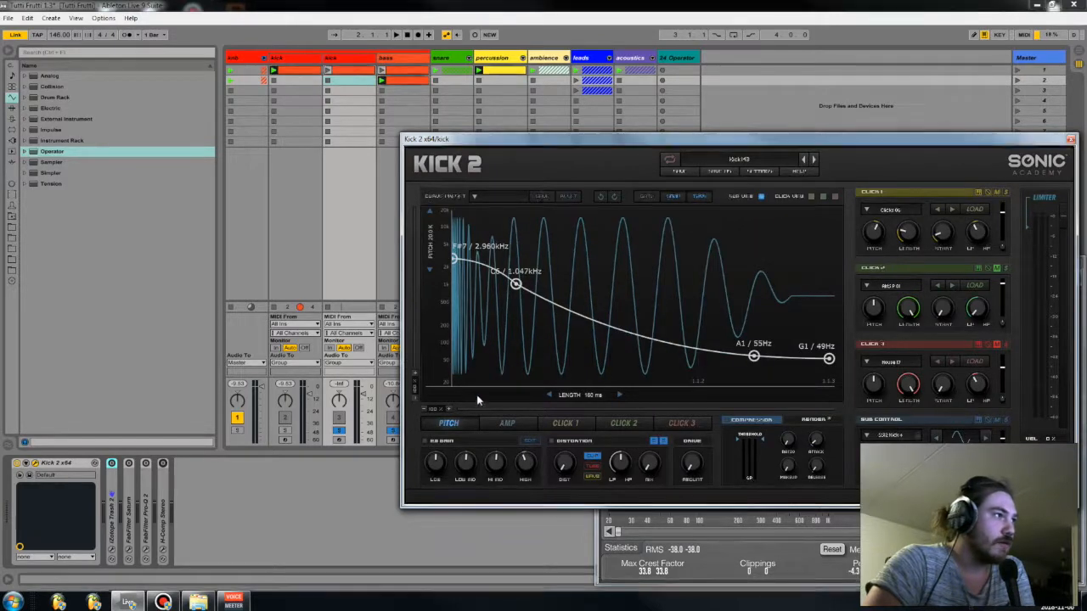
{"action": "left_click_drag", "start_coordinate": [454, 258], "coordinate": [435, 170]}
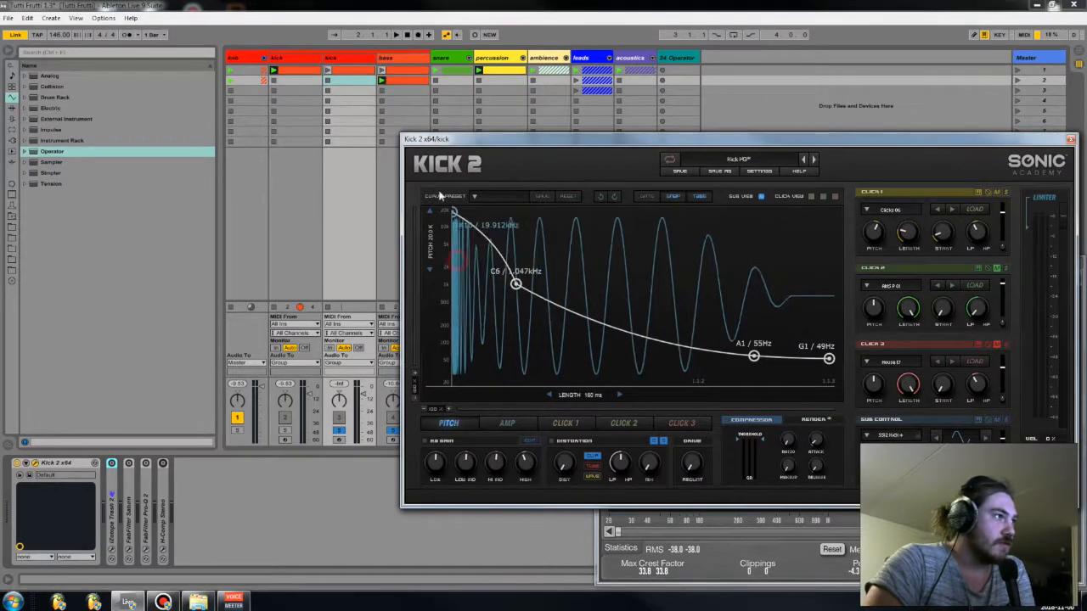
- Flatten the amp envelope at 1.00 by deleting its middle points, raising the second-to-last point and straightening the curve
{"action": "left_click", "coordinate": [507, 422]}
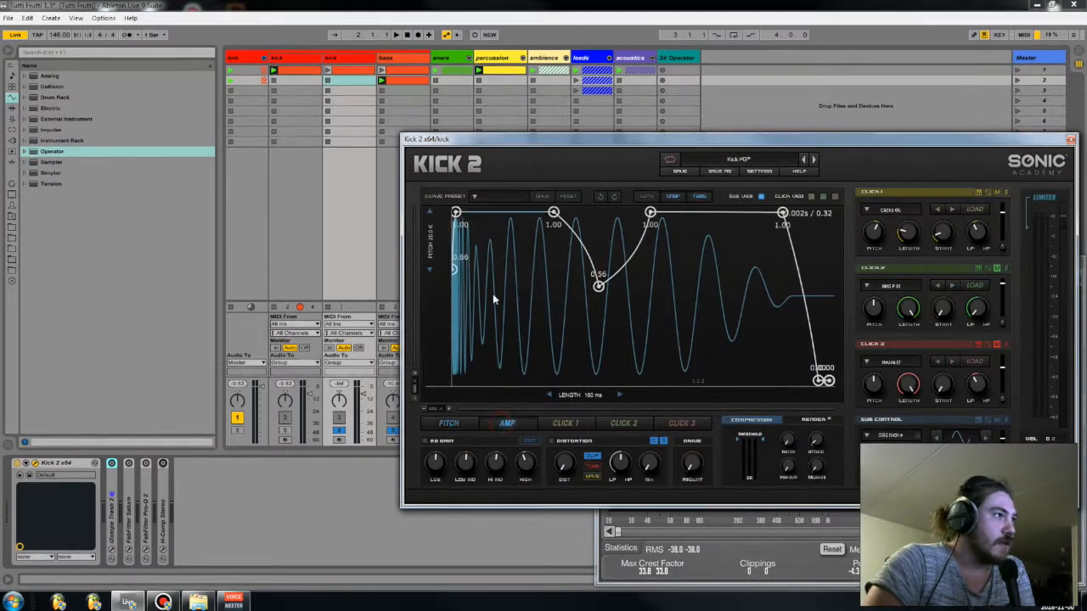
{"action": "double_click", "coordinate": [551, 213]}
{"action": "double_click", "coordinate": [597, 287]}
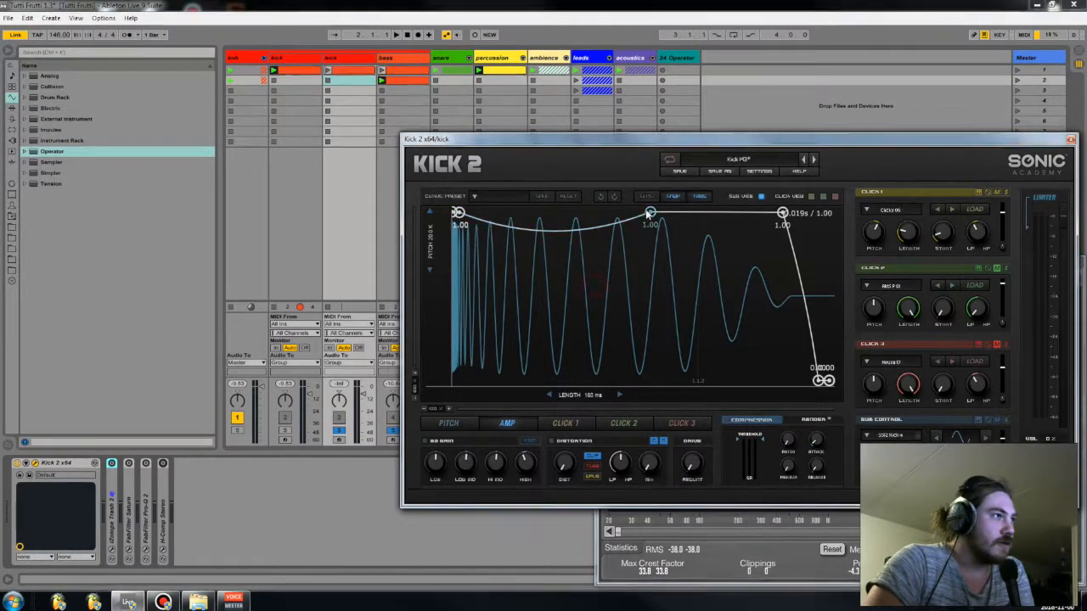
{"action": "double_click", "coordinate": [649, 212]}
{"action": "double_click", "coordinate": [782, 213]}
{"action": "left_click_drag", "start_coordinate": [821, 382], "coordinate": [829, 155]}
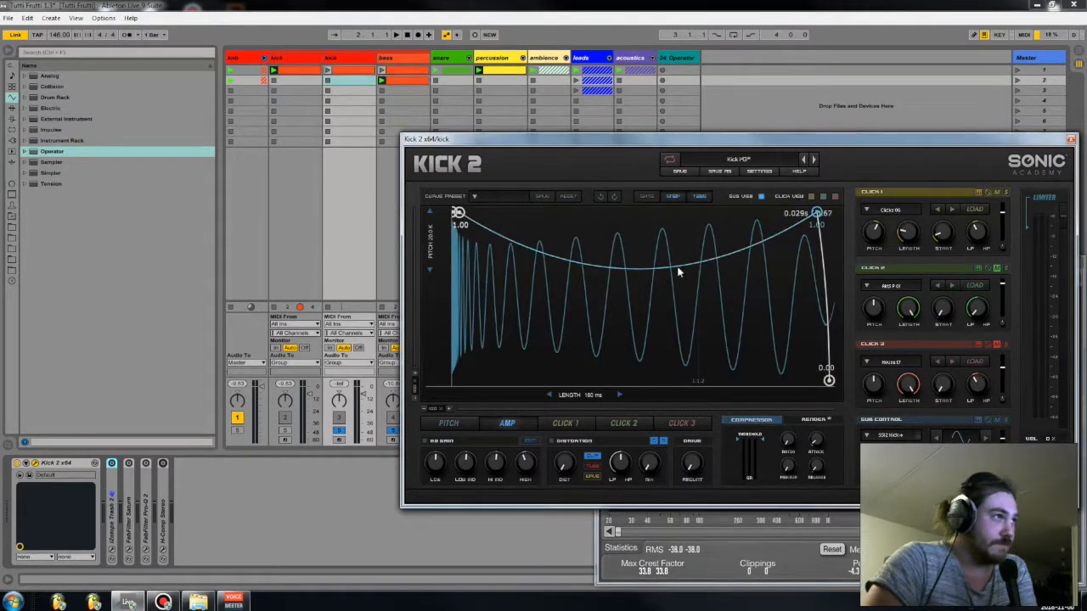
{"action": "left_click_drag", "start_coordinate": [678, 268], "coordinate": [835, 142]}
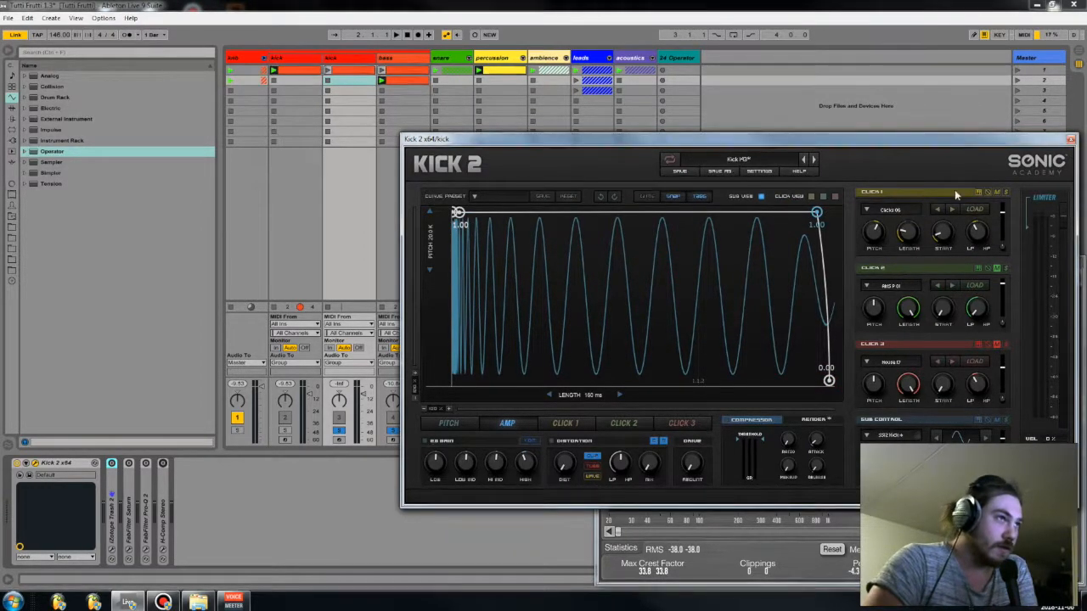
- Neutralize the preset's added processing by resetting the Click 1 controls and checking the compressor threshold, distortion and EQ
{"action": "mouse_move", "coordinate": [877, 228]}
{"action": "left_mouse_down"}
{"action": "mouse_move", "coordinate": [880, 241]}
{"action": "mouse_move", "coordinate": [911, 244]}
{"action": "mouse_move", "coordinate": [914, 280]}
{"action": "left_mouse_up"}
{"action": "left_click_drag", "start_coordinate": [945, 241], "coordinate": [954, 291]}
{"action": "left_click_drag", "start_coordinate": [978, 244], "coordinate": [970, 321]}
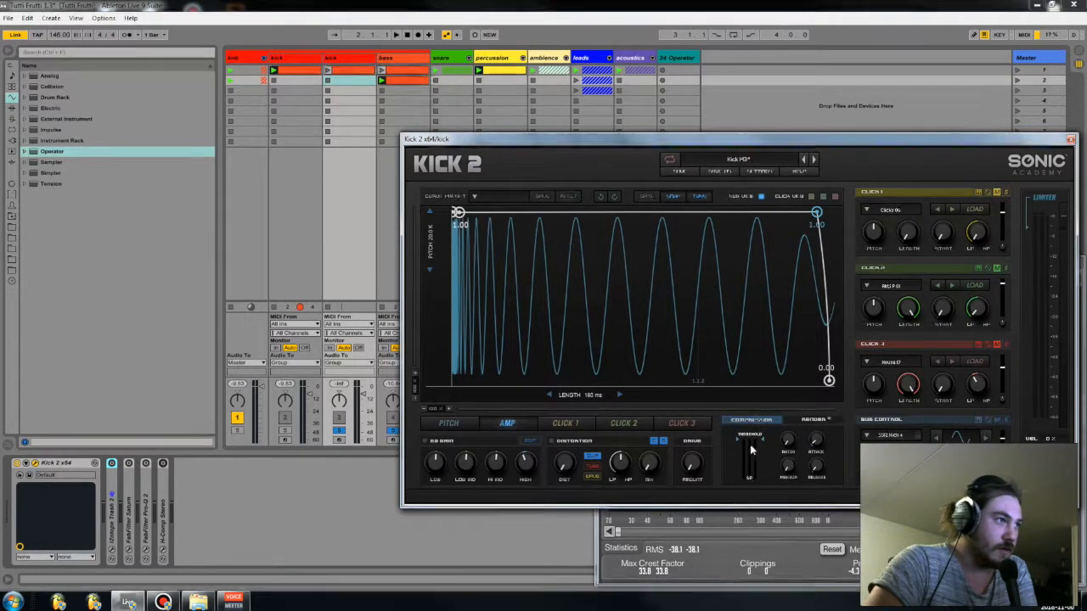
{"action": "left_click_drag", "start_coordinate": [739, 441], "coordinate": [739, 468]}
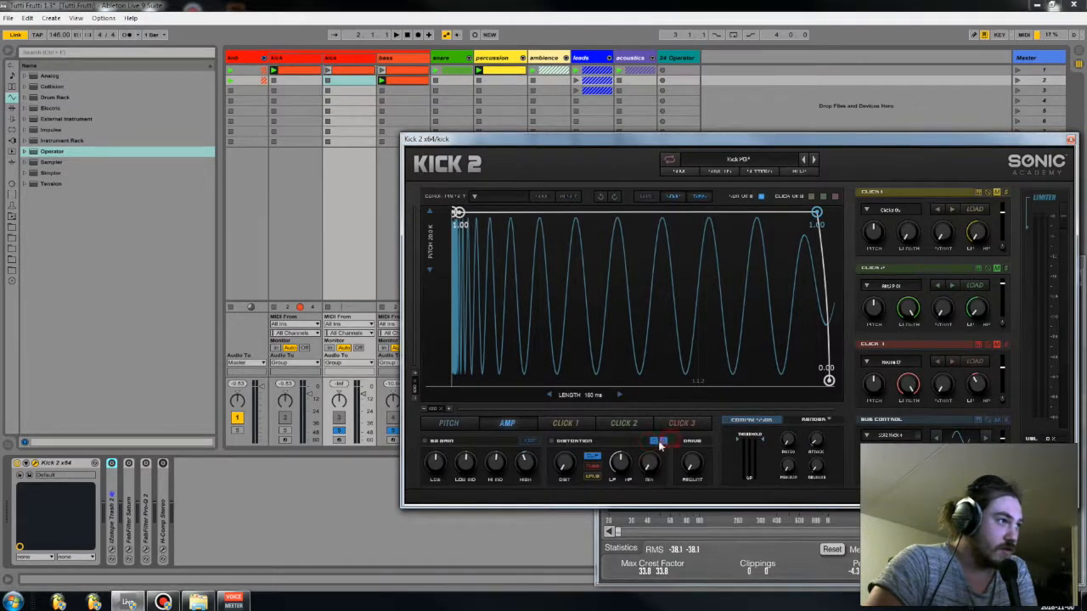
{"action": "left_click", "coordinate": [423, 440]}
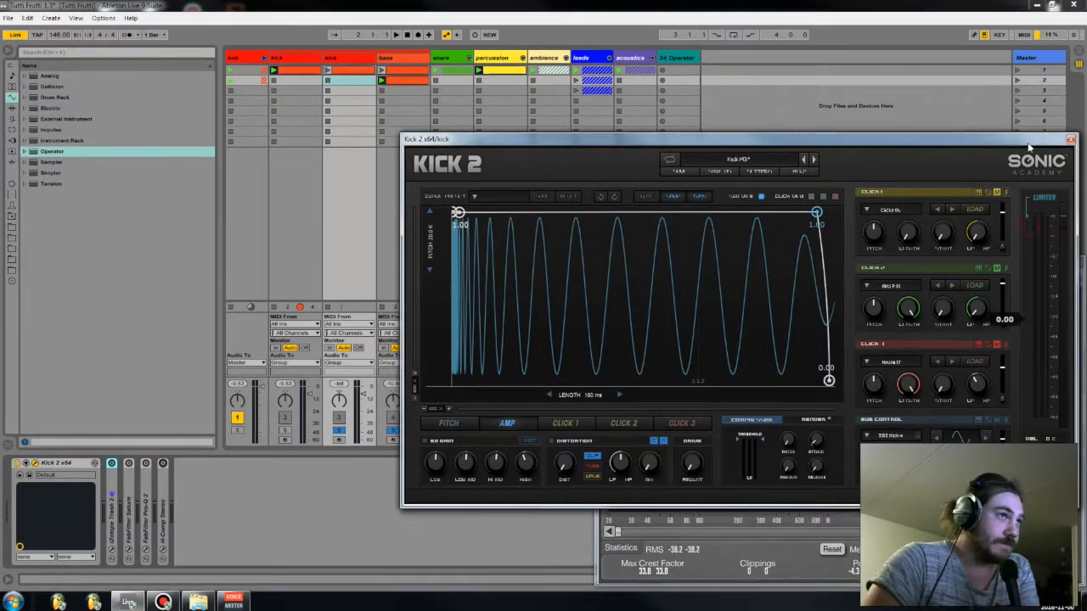
- Delete the middle points of the pitch envelope and lower its end point to 39 Hz for a straight sweep
{"action": "left_click", "coordinate": [463, 421]}
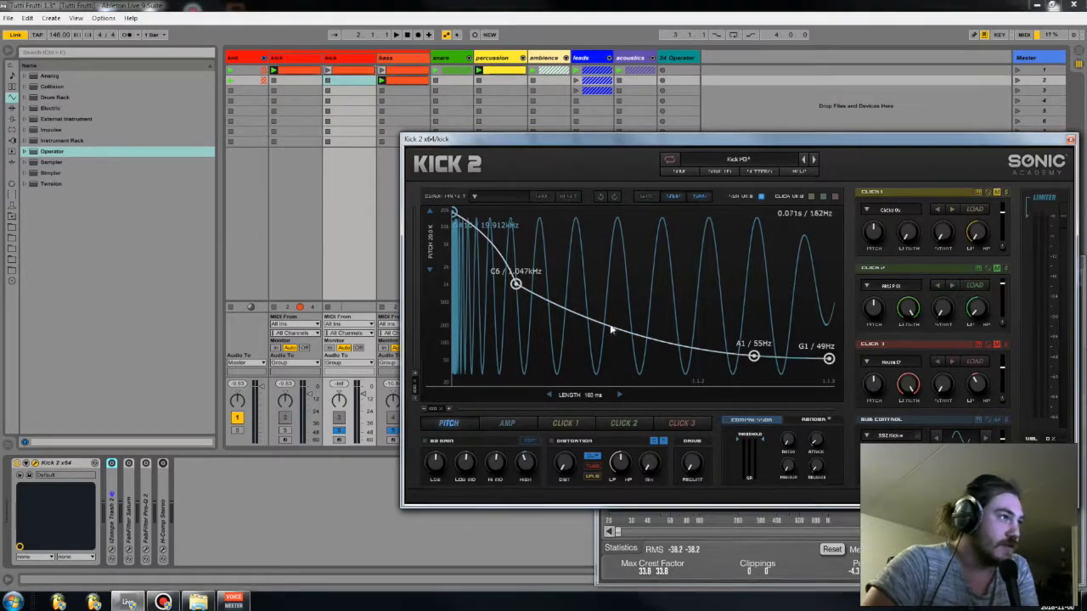
{"action": "double_click", "coordinate": [514, 283]}
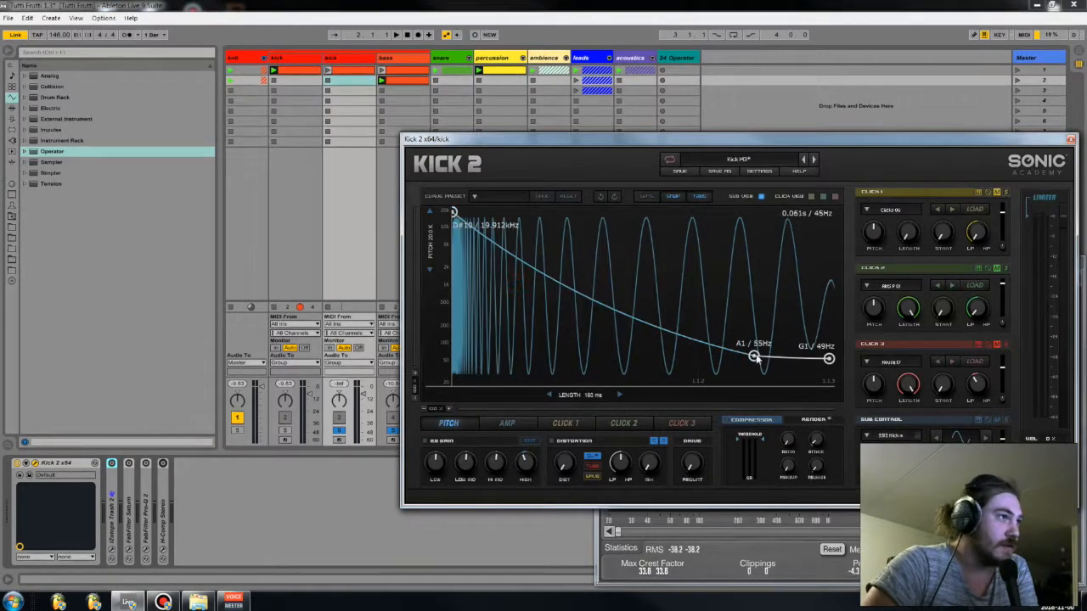
{"action": "double_click", "coordinate": [754, 356]}
{"action": "left_click_drag", "start_coordinate": [828, 358], "coordinate": [819, 161]}
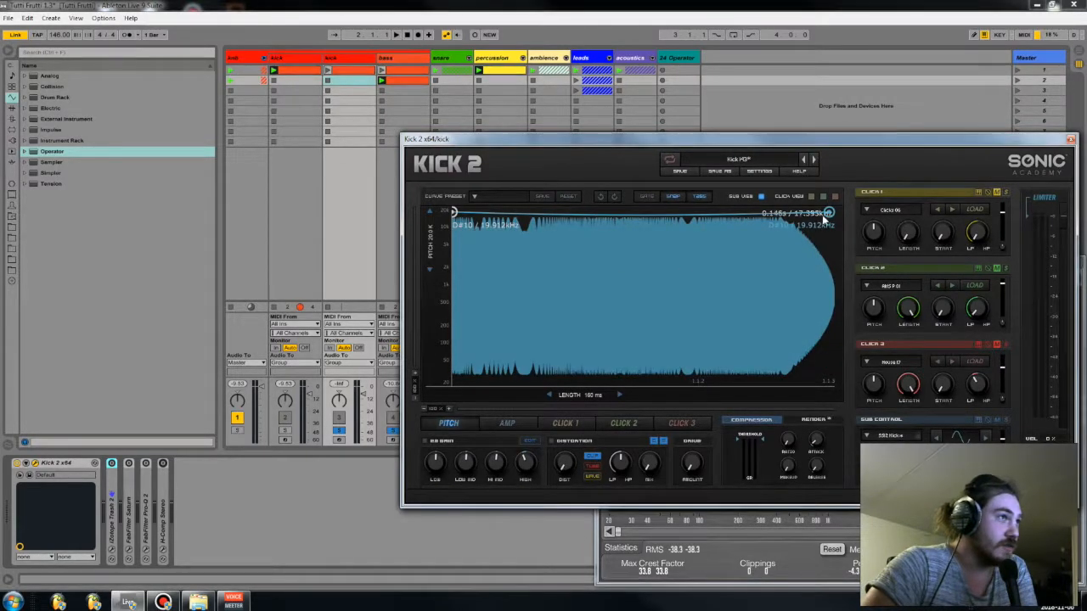
{"action": "left_click_drag", "start_coordinate": [829, 217], "coordinate": [834, 380]}
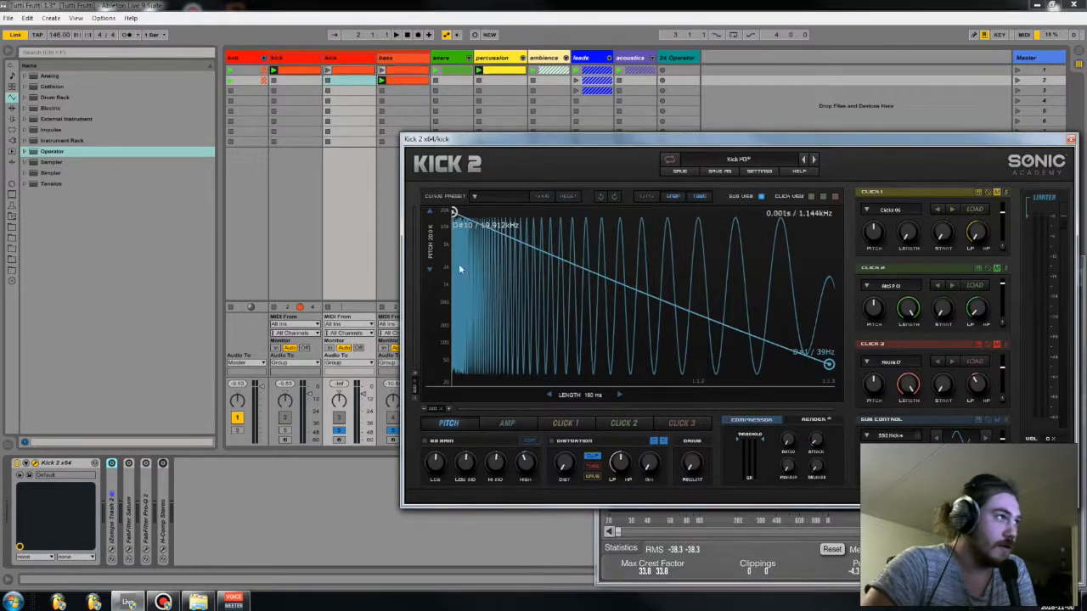
- Audition the second kick track without the bass by launching its first clip and starting playback
{"action": "left_click", "coordinate": [391, 438]}
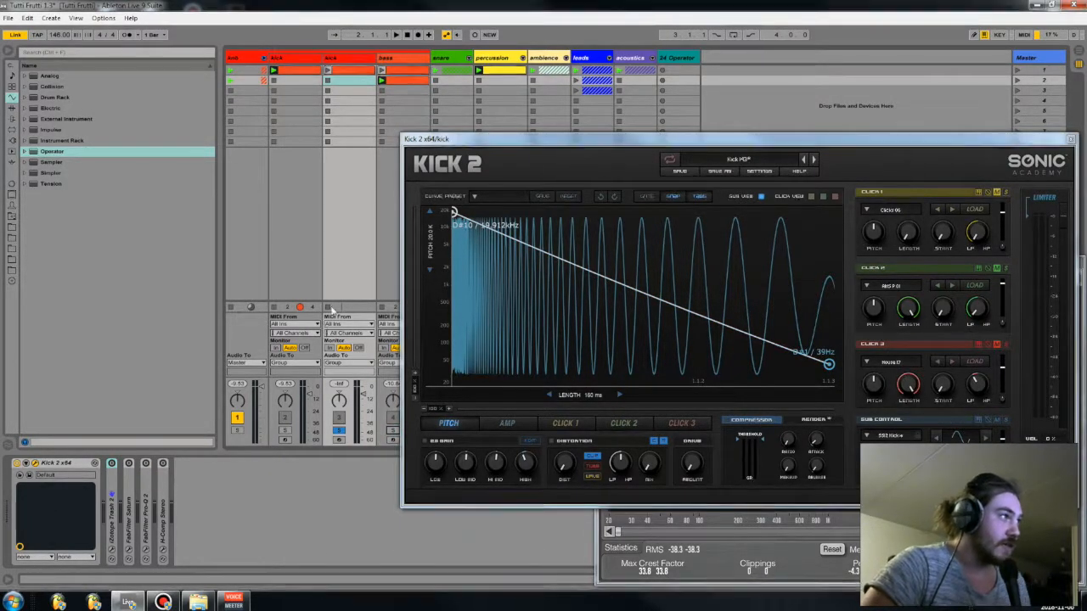
{"action": "left_click", "coordinate": [327, 71]}
{"action": "key", "text": "space"}
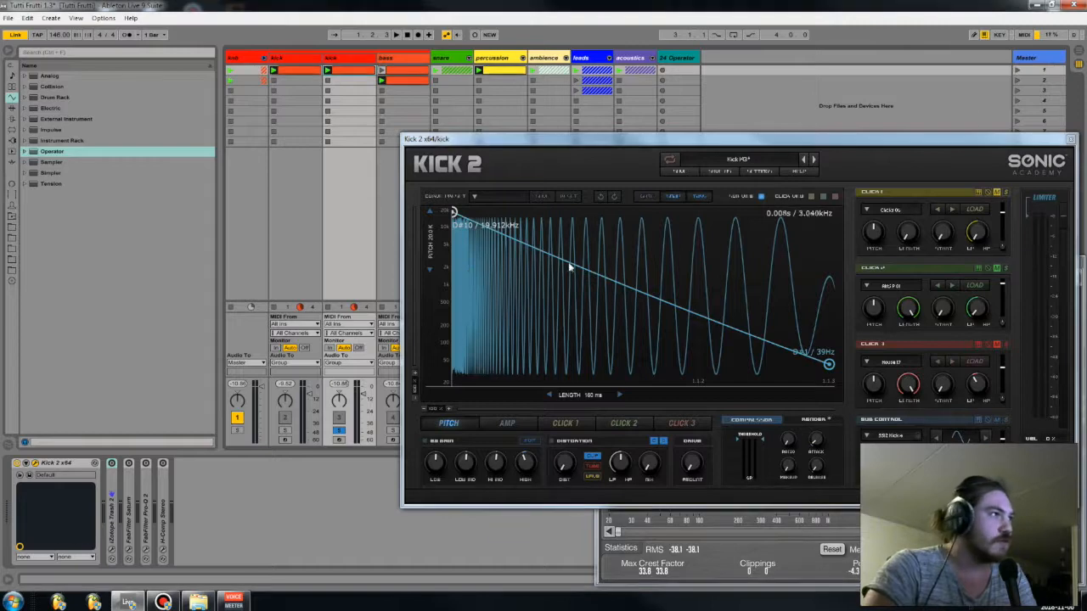
- Shape the pitch envelope's attack with a short hold at about 4.98 kHz and an added point at 622 Hz
{"action": "left_click_drag", "start_coordinate": [466, 219], "coordinate": [480, 245]}
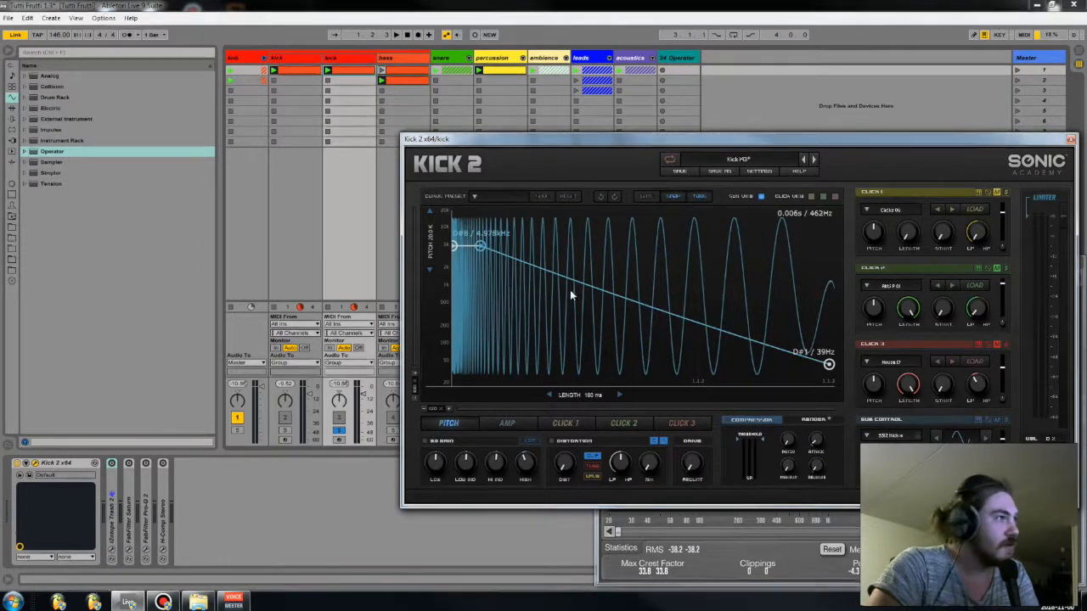
{"action": "double_click", "coordinate": [554, 272]}
{"action": "left_click_drag", "start_coordinate": [554, 272], "coordinate": [529, 294]}
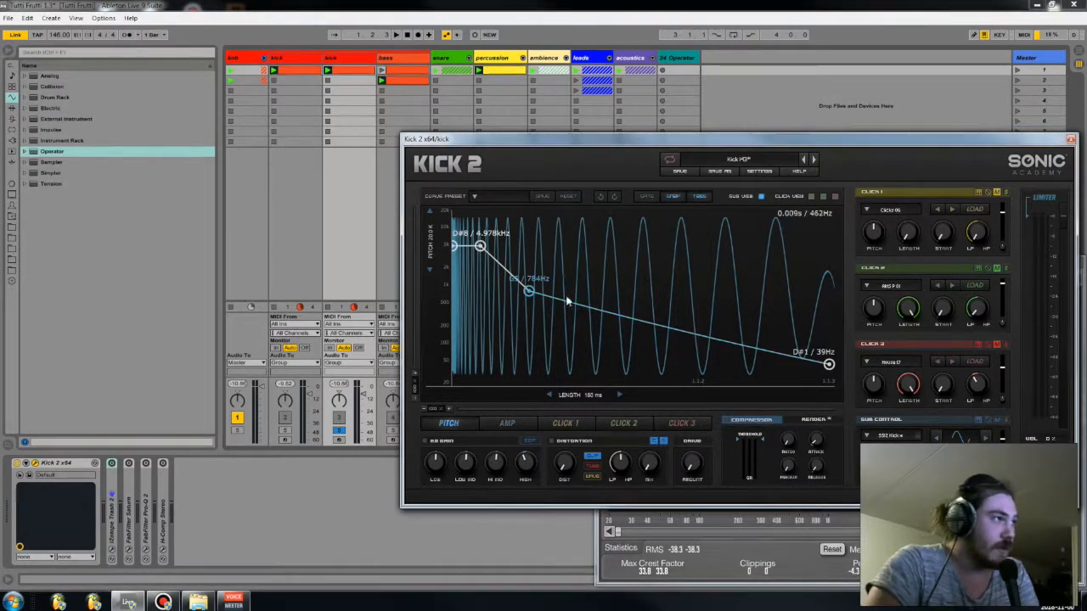
{"action": "left_click_drag", "start_coordinate": [534, 294], "coordinate": [536, 296]}
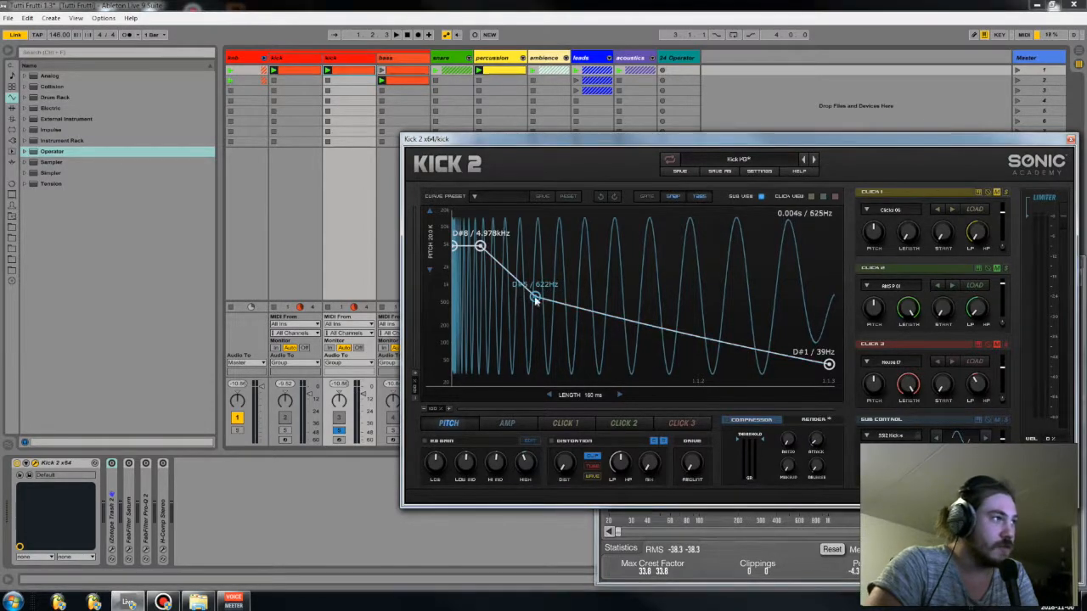
{"action": "left_click_drag", "start_coordinate": [535, 296], "coordinate": [544, 297]}
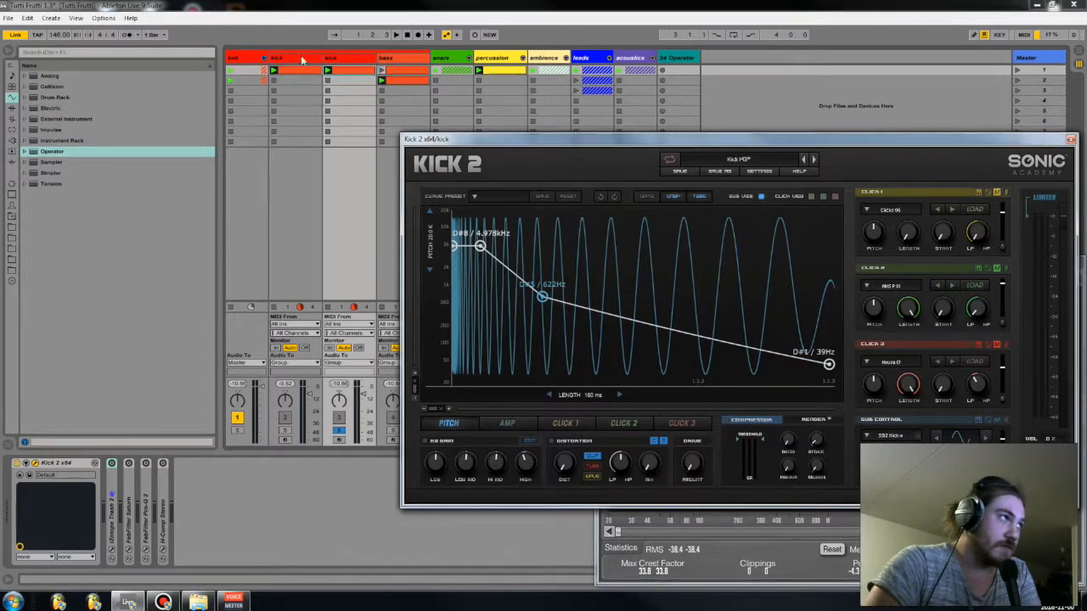
- Add pitch points at 39 Hz near the end and 78 Hz before it, and shift the 622 Hz and 78 Hz points later in time
{"action": "double_click", "coordinate": [748, 348]}
{"action": "left_click_drag", "start_coordinate": [747, 349], "coordinate": [779, 359]}
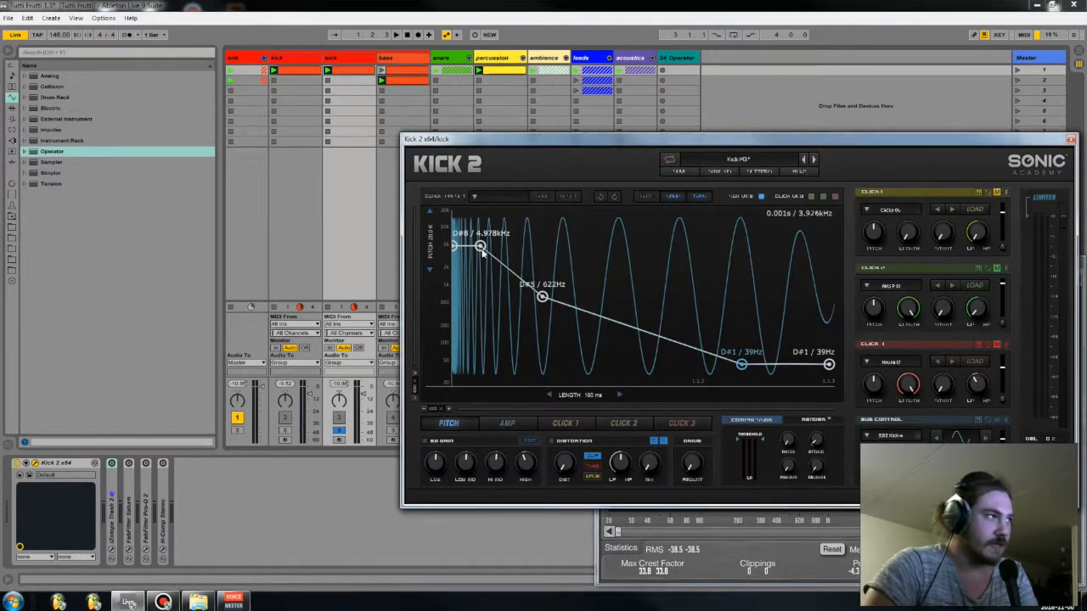
{"action": "double_click", "coordinate": [633, 323]}
{"action": "left_click_drag", "start_coordinate": [633, 322], "coordinate": [603, 352]}
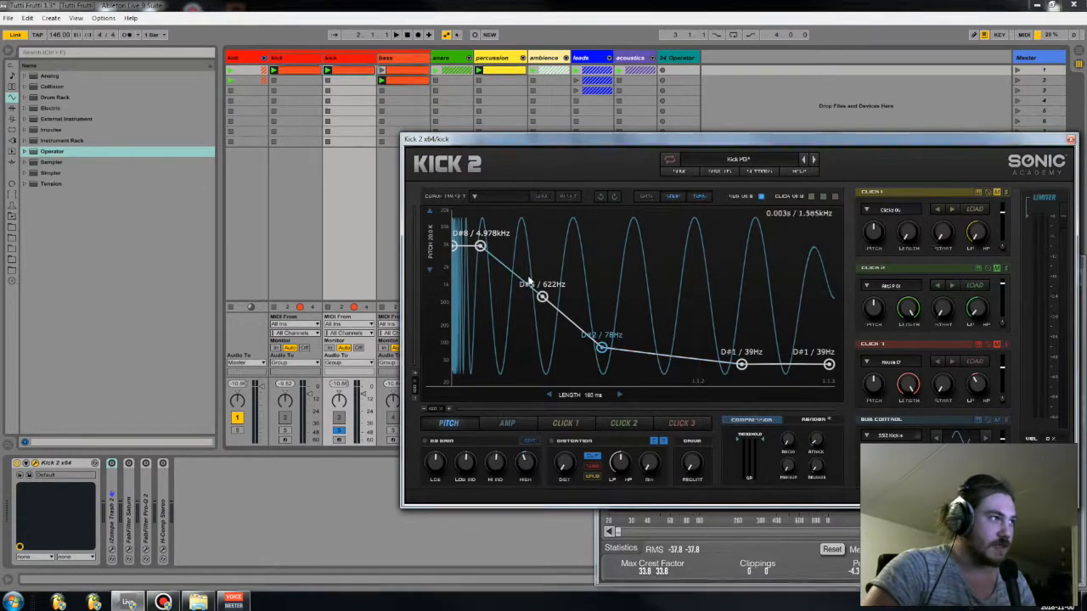
{"action": "left_click_drag", "start_coordinate": [544, 299], "coordinate": [549, 298]}
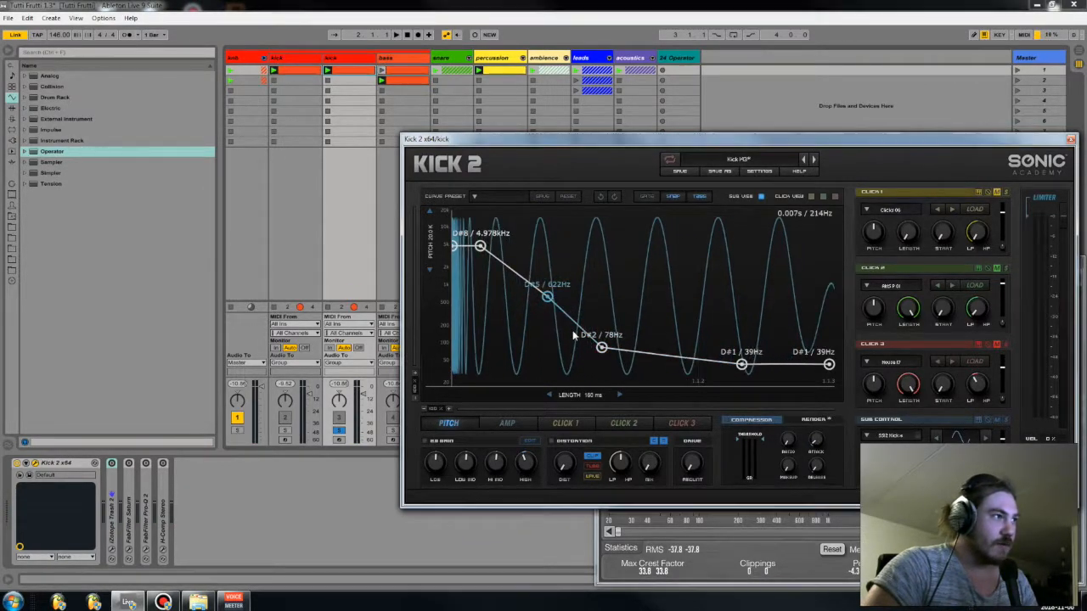
{"action": "left_click_drag", "start_coordinate": [602, 347], "coordinate": [646, 353]}
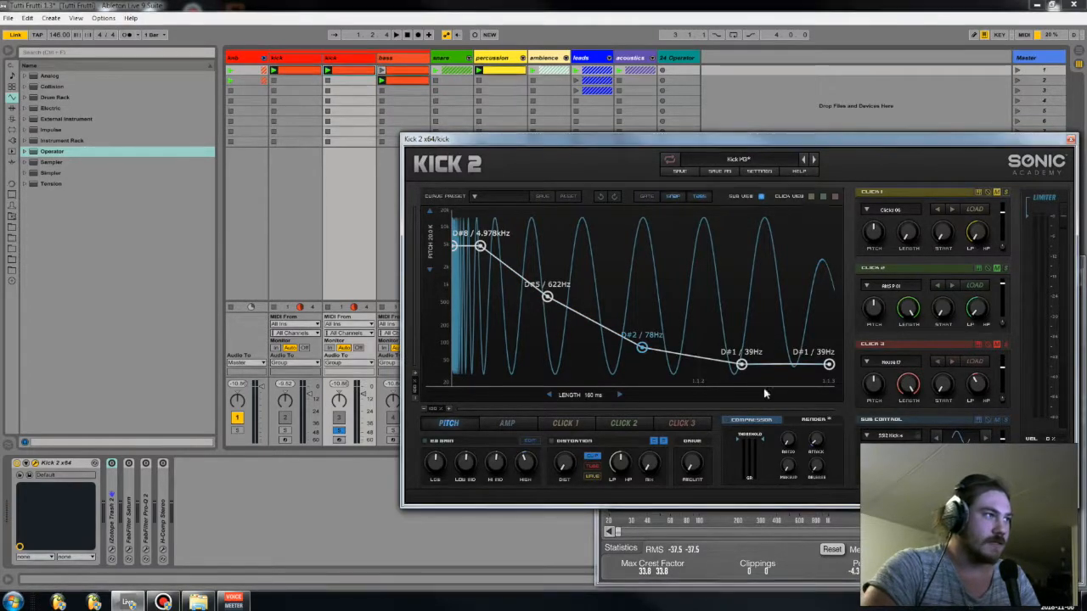
- Shape a dip in the amp envelope with a short hold at 1.00 and a curved drop to a 0.50 point past the middle
{"action": "left_click", "coordinate": [507, 423]}
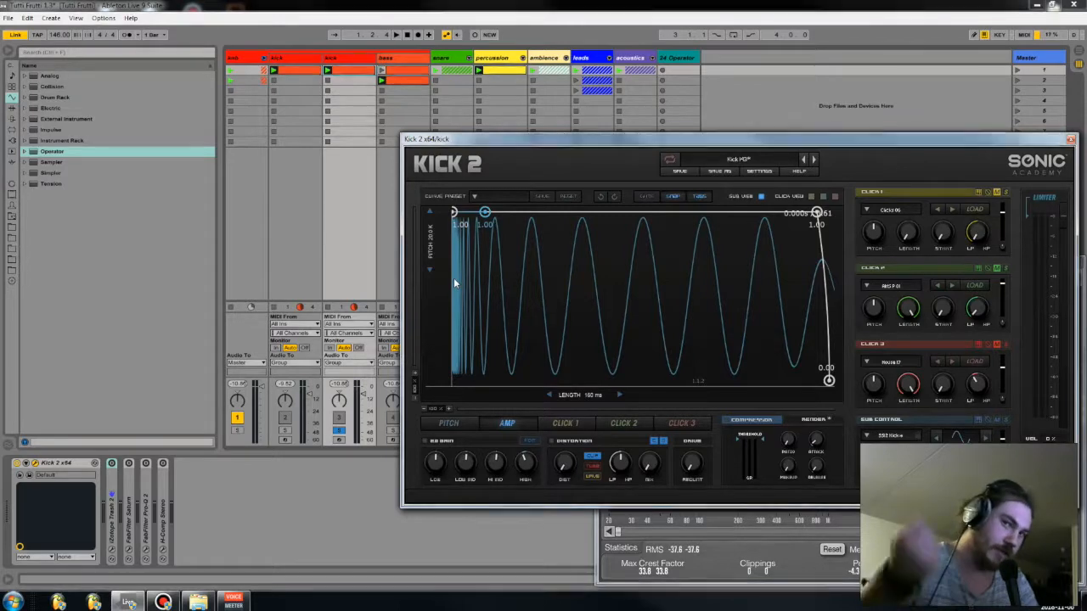
{"action": "double_click", "coordinate": [519, 213]}
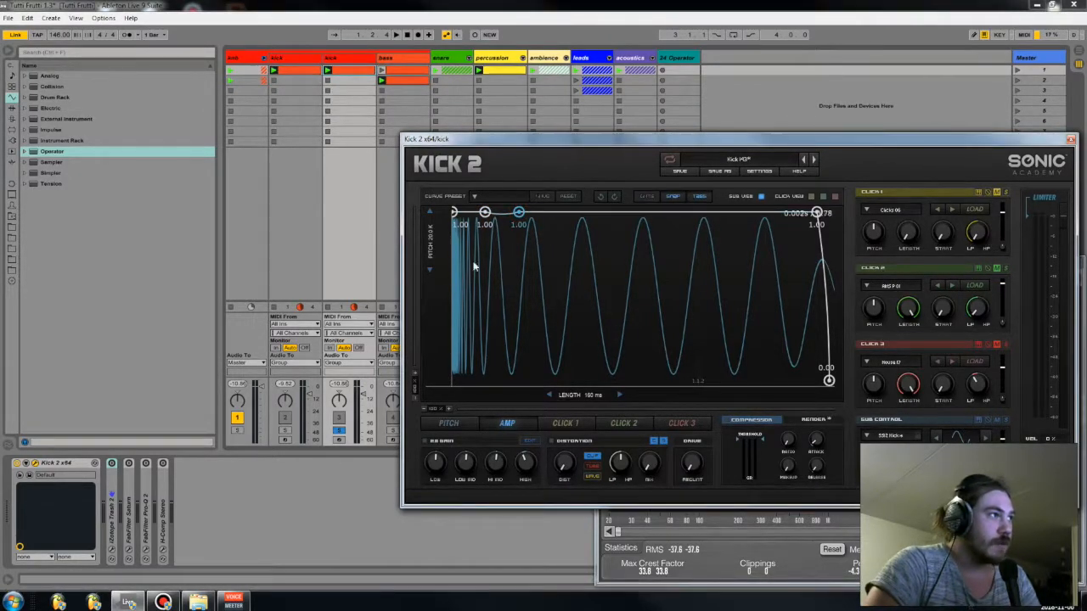
{"action": "left_click_drag", "start_coordinate": [518, 213], "coordinate": [609, 277]}
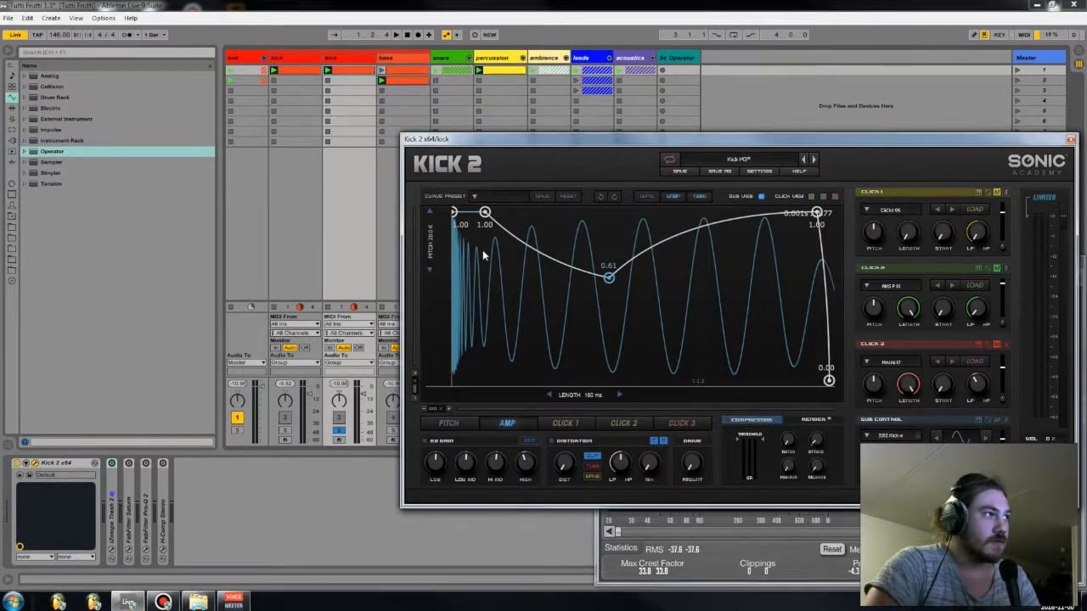
{"action": "left_click_drag", "start_coordinate": [484, 213], "coordinate": [512, 213]}
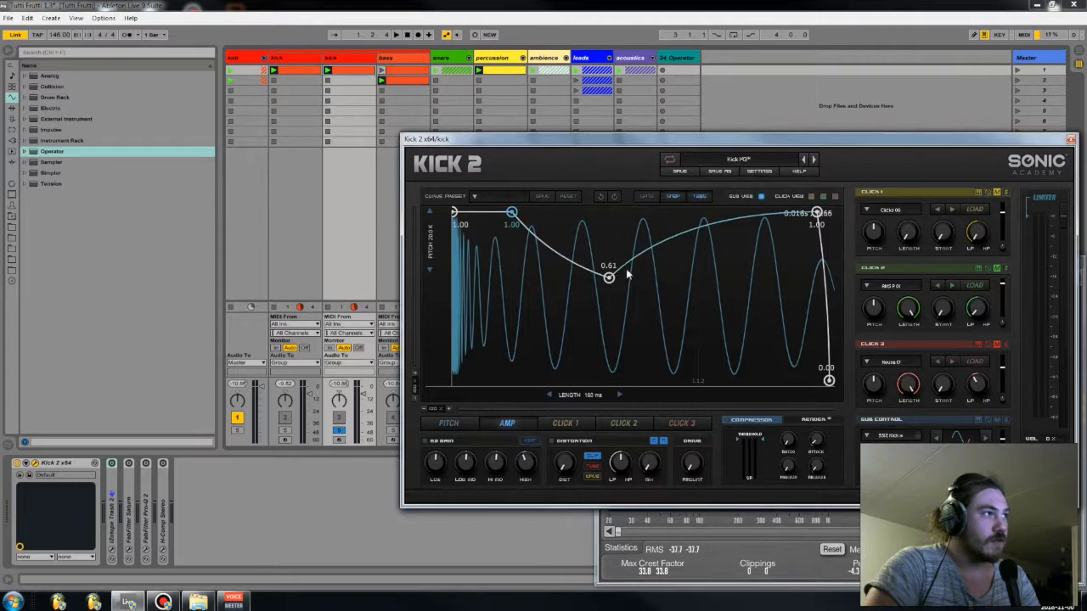
{"action": "left_click_drag", "start_coordinate": [609, 278], "coordinate": [692, 287]}
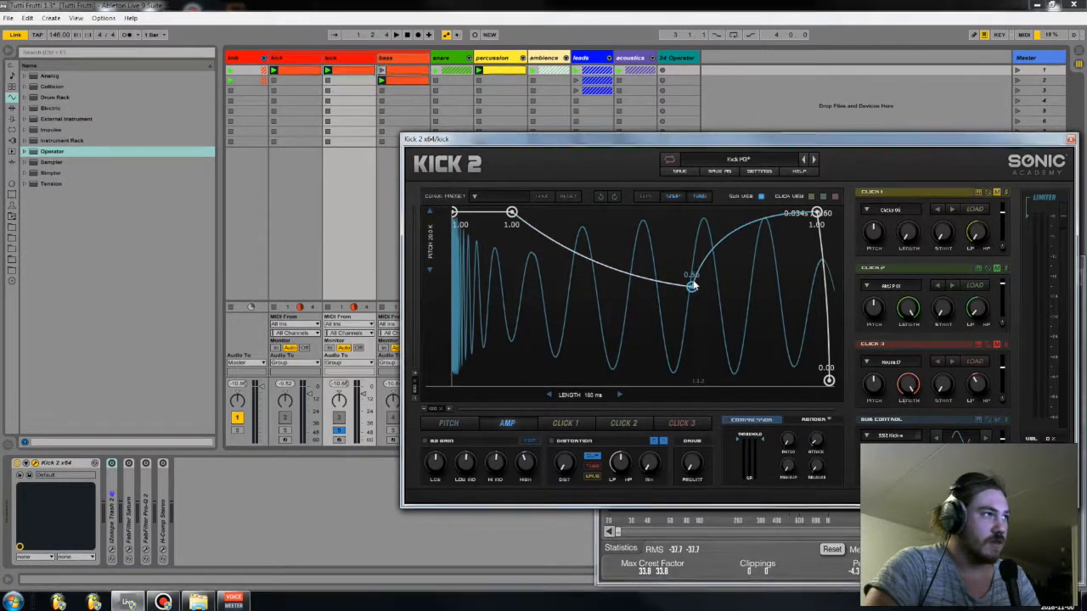
{"action": "left_click_drag", "start_coordinate": [692, 286], "coordinate": [660, 296]}
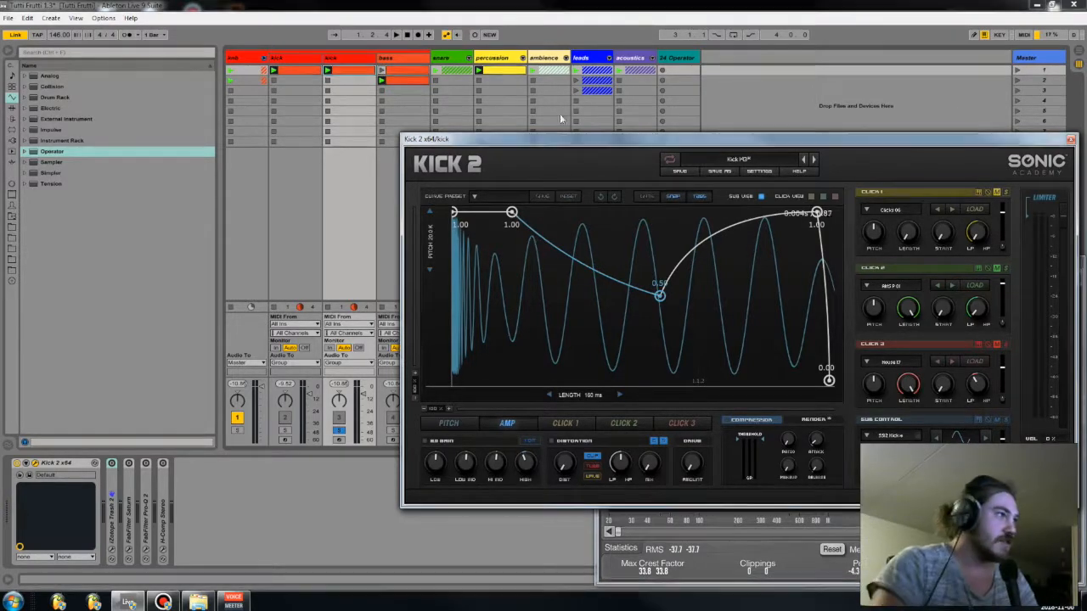
{"action": "left_click_drag", "start_coordinate": [570, 279], "coordinate": [576, 302]}
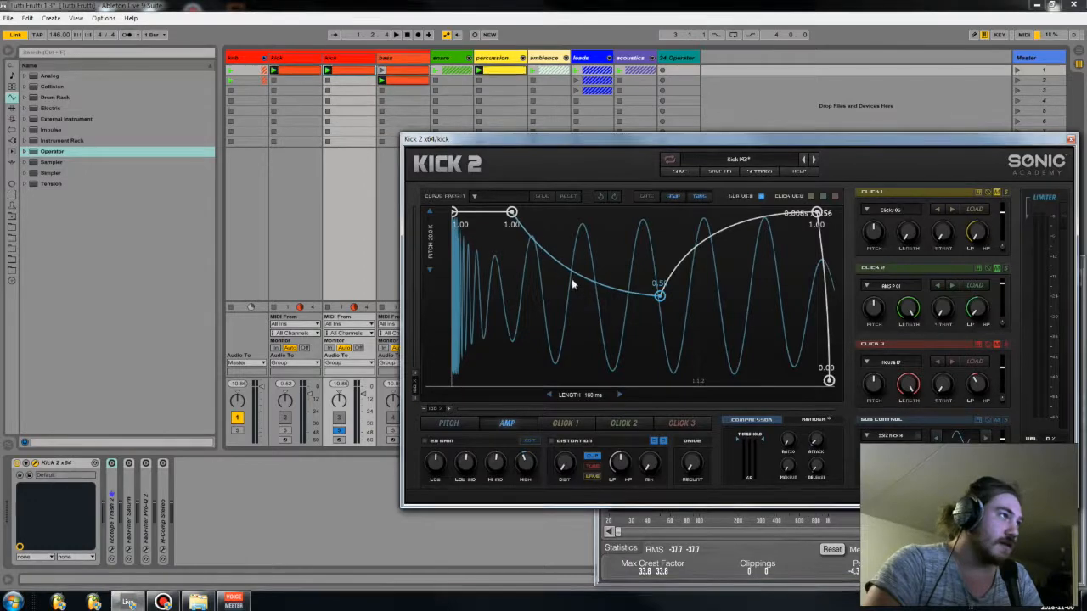
{"action": "left_click_drag", "start_coordinate": [512, 217], "coordinate": [529, 214]}
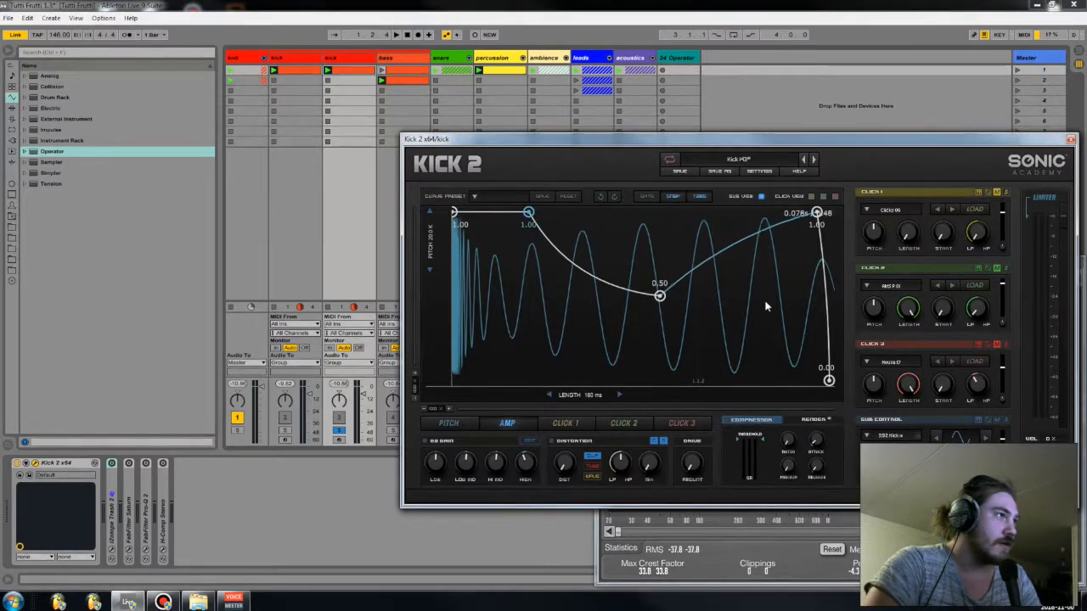
- Move the amp envelope's late peak earlier, hold it at 1.00 with an added point, and set the kick length to 172 ms
{"action": "left_click_drag", "start_coordinate": [815, 213], "coordinate": [760, 212]}
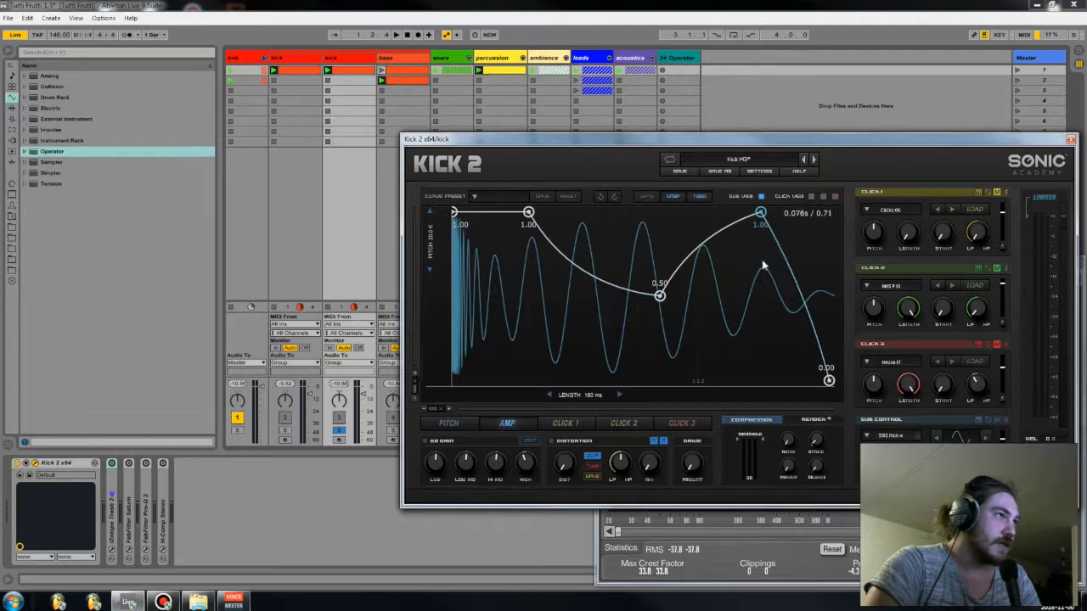
{"action": "left_click_drag", "start_coordinate": [780, 248], "coordinate": [810, 212]}
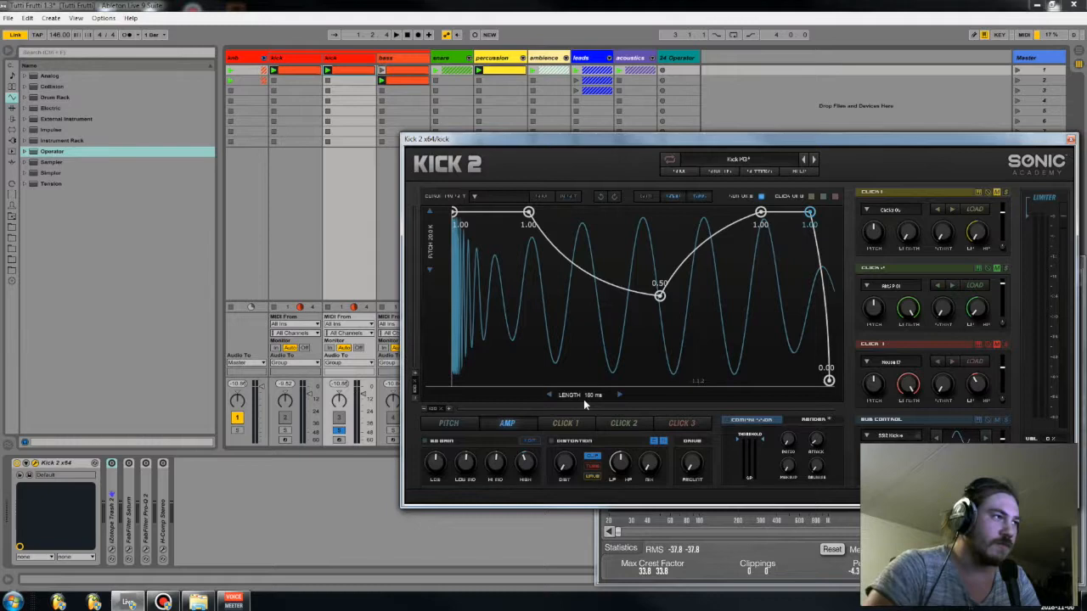
{"action": "left_click_drag", "start_coordinate": [585, 400], "coordinate": [584, 407]}
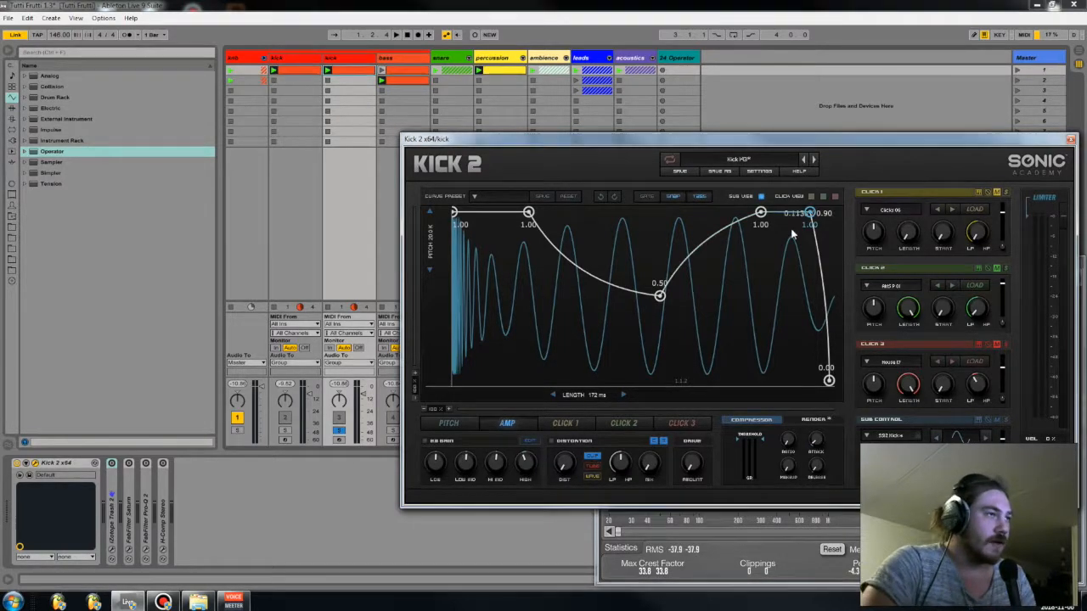
- End the amp envelope's late 1.00 hold earlier and add a tail point at 0.08 just before the end
{"action": "left_click_drag", "start_coordinate": [809, 212], "coordinate": [793, 197]}
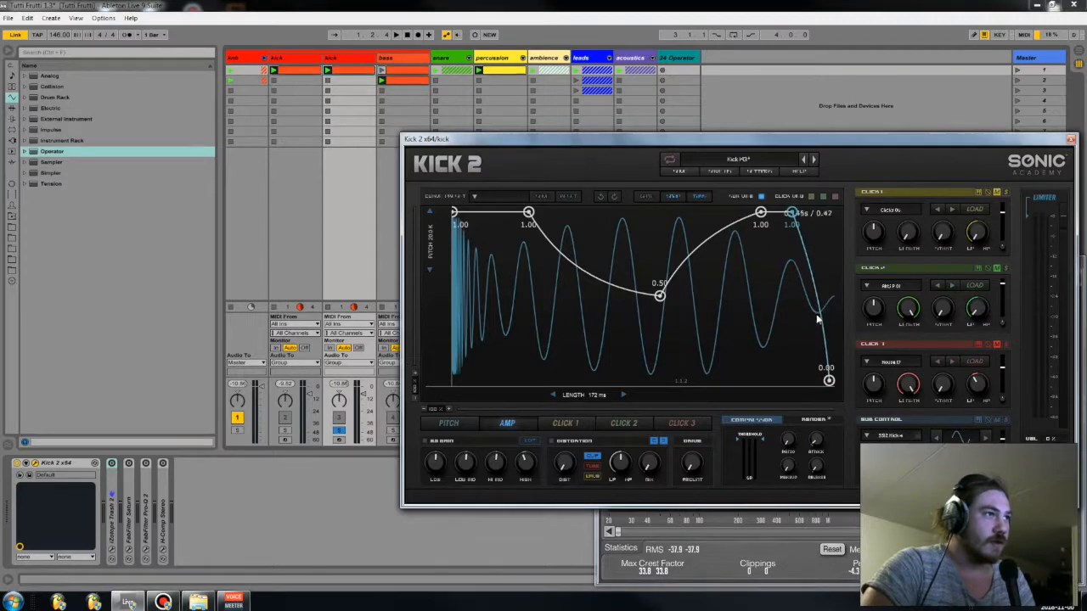
{"action": "left_click_drag", "start_coordinate": [821, 323], "coordinate": [816, 355]}
{"action": "double_click", "coordinate": [827, 369]}
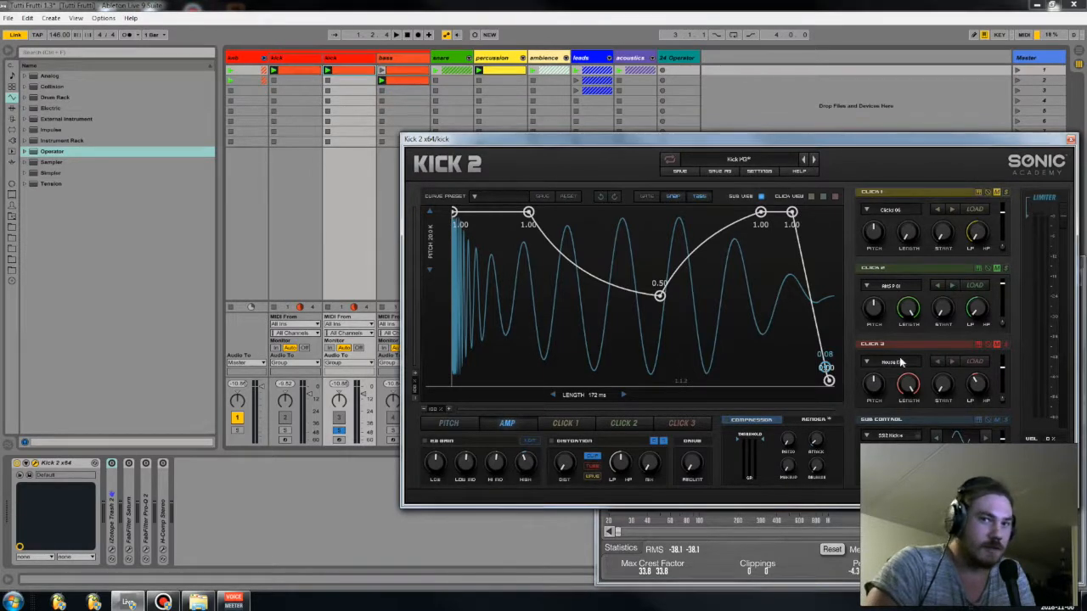
- Straighten the amp envelope's late rise, end its 1.00 hold slightly earlier, and set the tail point to 0.04 and the dip to 0.51
{"action": "mouse_move", "coordinate": [760, 212]}
{"action": "left_mouse_down"}
{"action": "mouse_move", "coordinate": [723, 212]}
{"action": "mouse_move", "coordinate": [757, 213]}
{"action": "mouse_move", "coordinate": [708, 265]}
{"action": "left_mouse_up"}
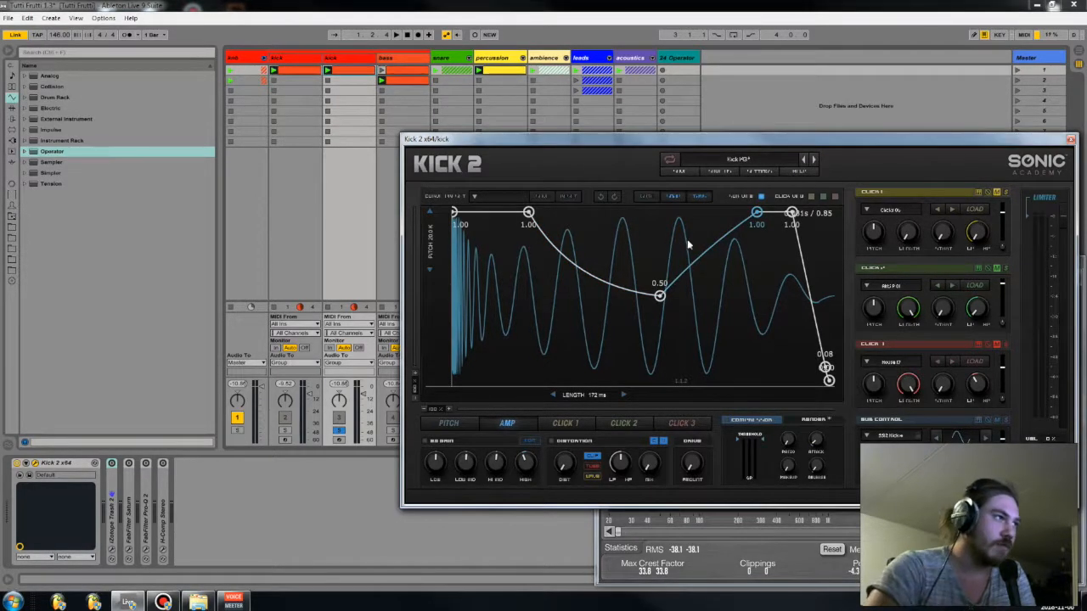
{"action": "left_click_drag", "start_coordinate": [792, 212], "coordinate": [781, 212]}
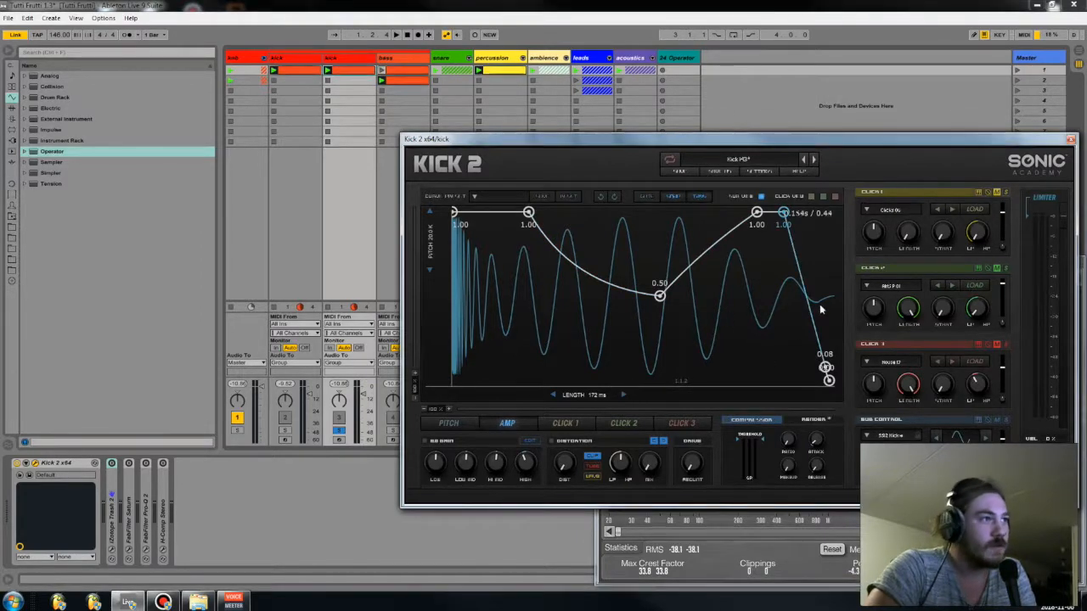
{"action": "mouse_move", "coordinate": [825, 368]}
{"action": "left_mouse_down"}
{"action": "mouse_move", "coordinate": [824, 393]}
{"action": "mouse_move", "coordinate": [828, 380]}
{"action": "left_mouse_up"}
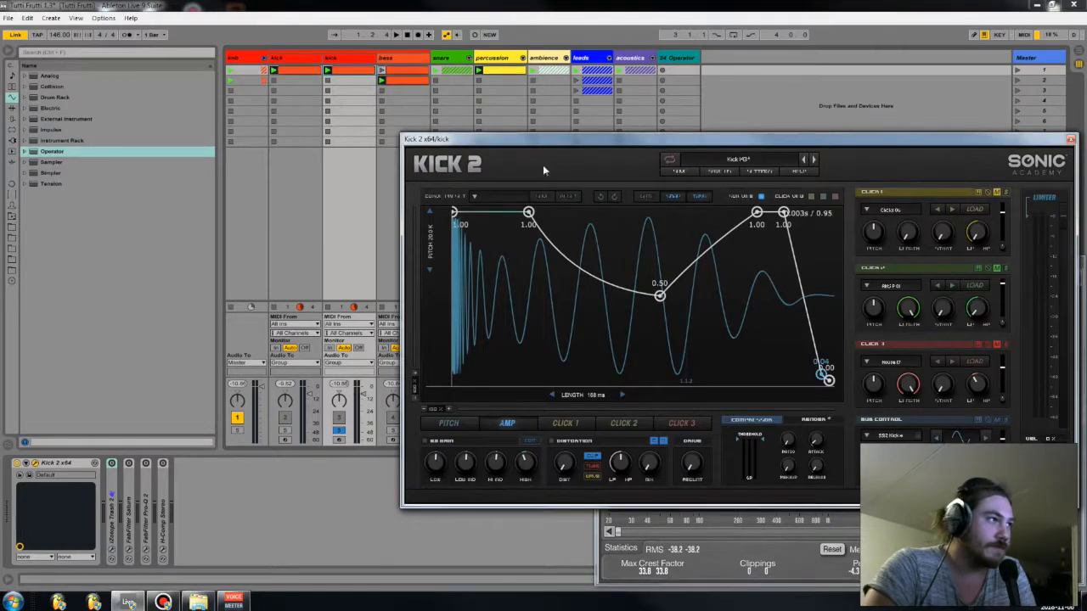
{"action": "mouse_move", "coordinate": [659, 295]}
{"action": "left_mouse_down"}
{"action": "mouse_move", "coordinate": [645, 294]}
{"action": "mouse_move", "coordinate": [660, 295]}
{"action": "left_mouse_up"}
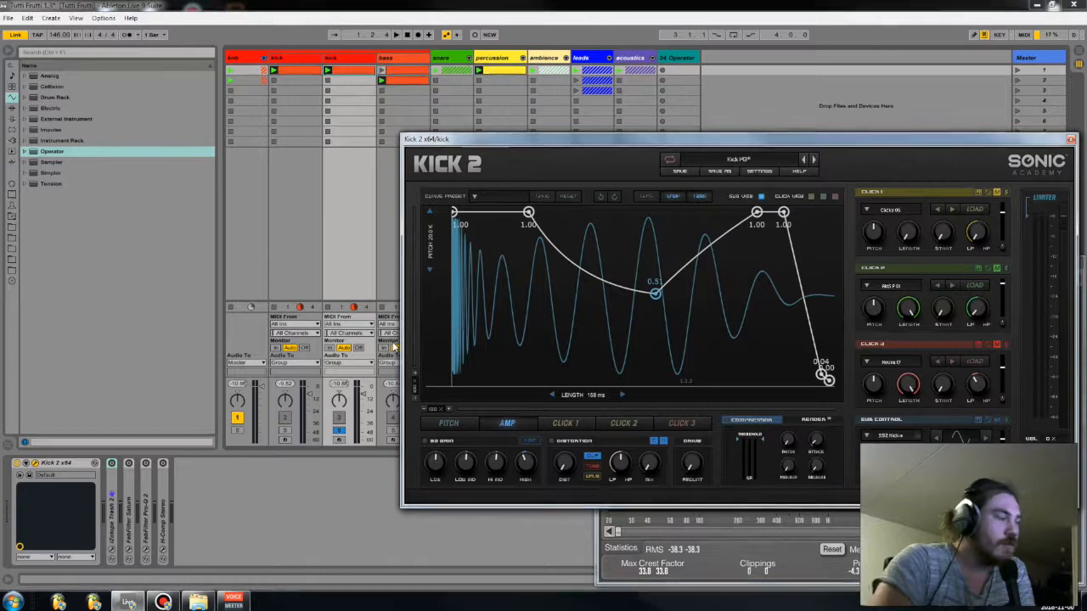
- Reshape the amp envelope's dip with points at 0.58 and 0.74, start the late 1.00 hold earlier, and set the length to 181 ms
{"action": "left_click_drag", "start_coordinate": [575, 139], "coordinate": [555, 109]}
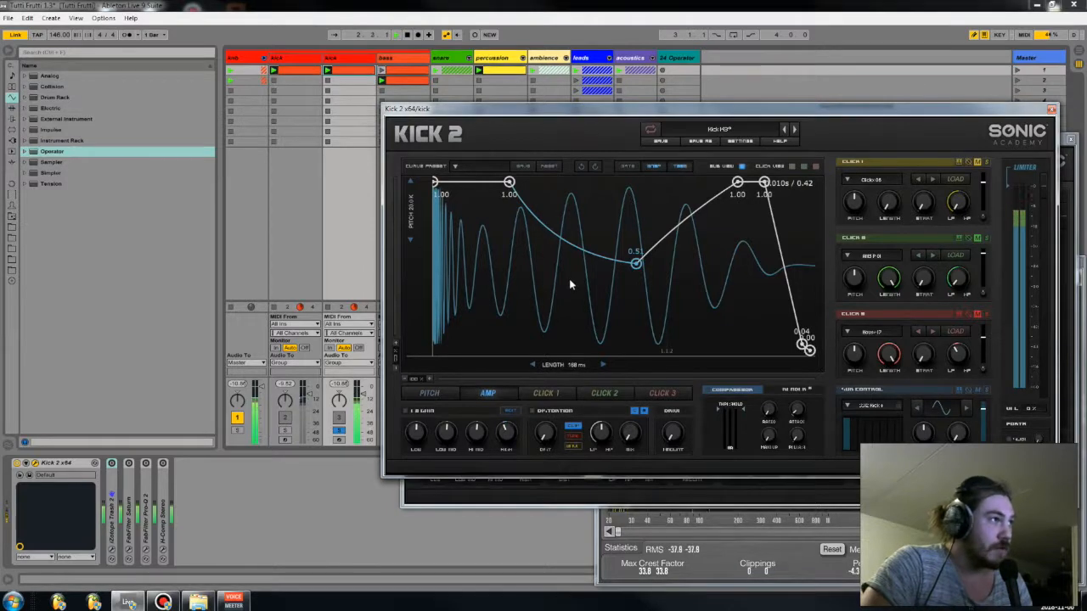
{"action": "left_click", "coordinate": [575, 246]}
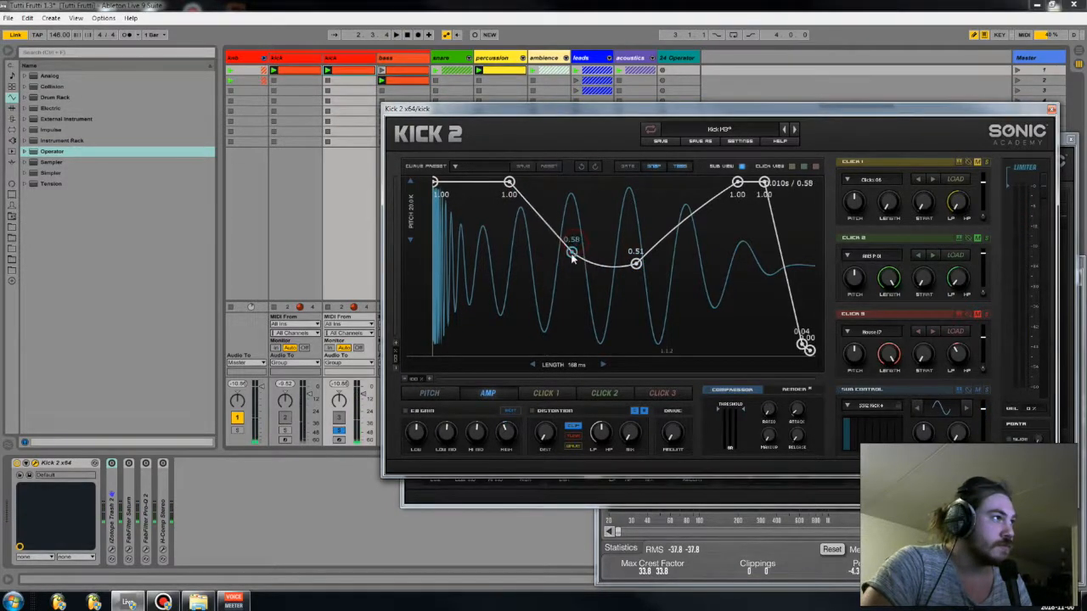
{"action": "left_click_drag", "start_coordinate": [642, 266], "coordinate": [672, 225]}
{"action": "left_click_drag", "start_coordinate": [737, 183], "coordinate": [705, 183]}
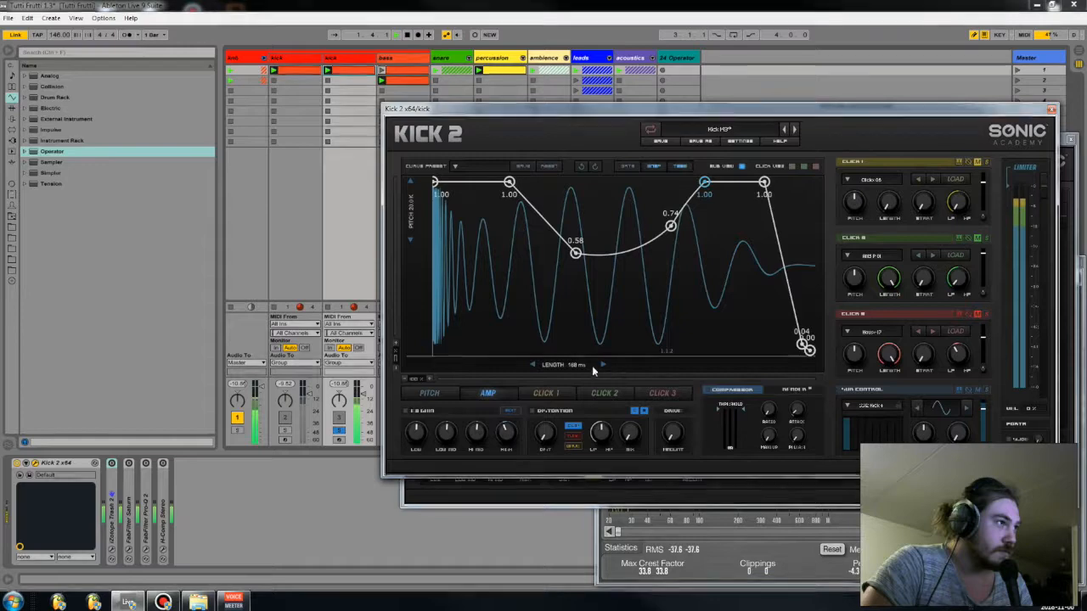
{"action": "mouse_move", "coordinate": [576, 366]}
{"action": "left_mouse_down"}
{"action": "mouse_move", "coordinate": [575, 352]}
{"action": "mouse_move", "coordinate": [573, 374]}
{"action": "left_mouse_up"}
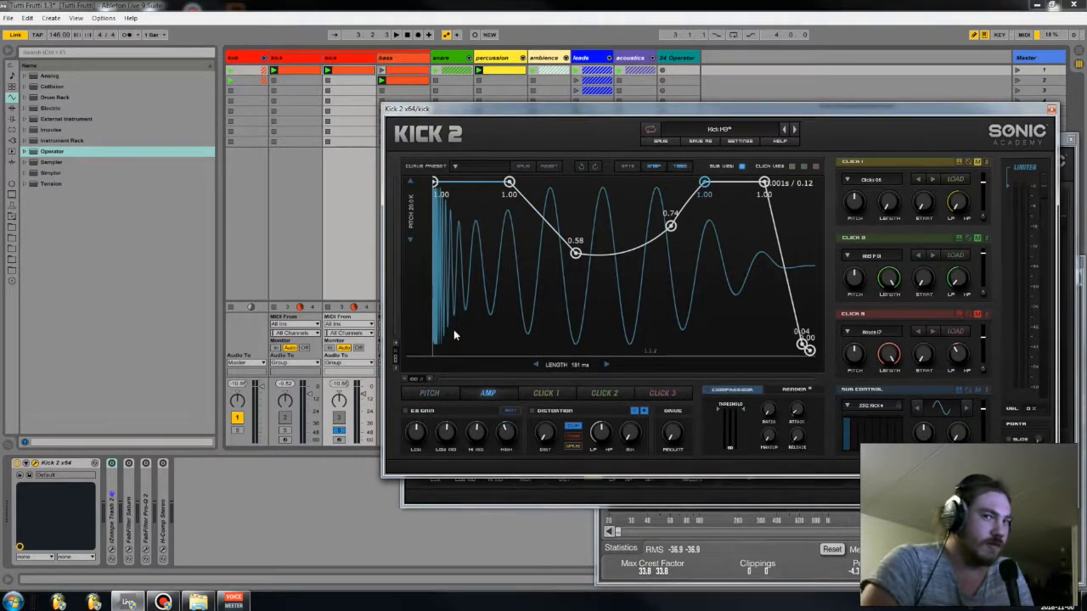
- Show the kick's pitch envelope and open the FabFilter Pro-Q 2 equalizer on the kick track
{"action": "left_click", "coordinate": [432, 393]}
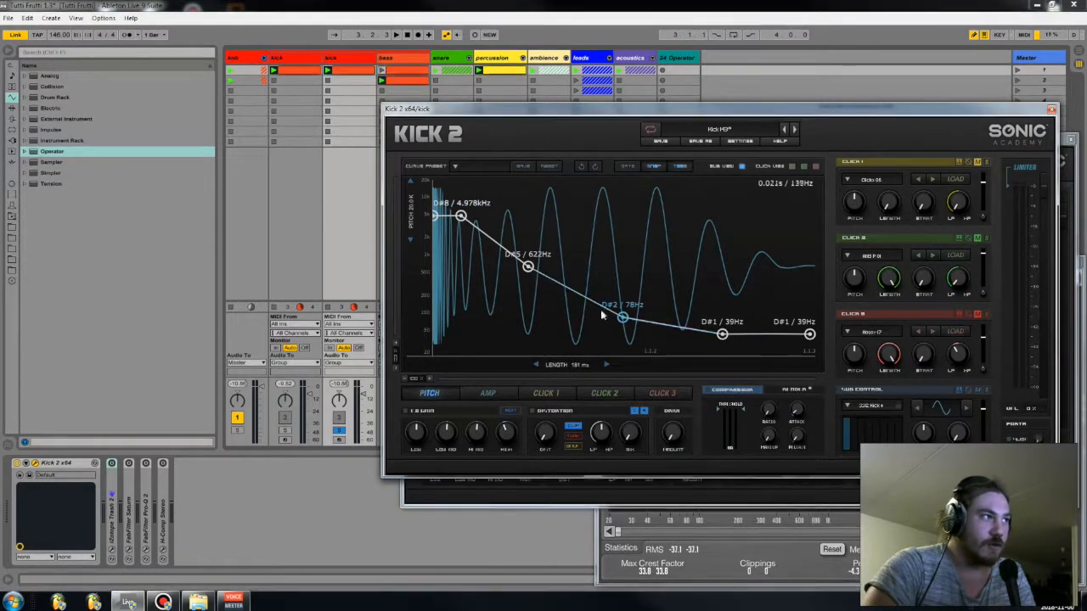
{"action": "double_click", "coordinate": [144, 534]}
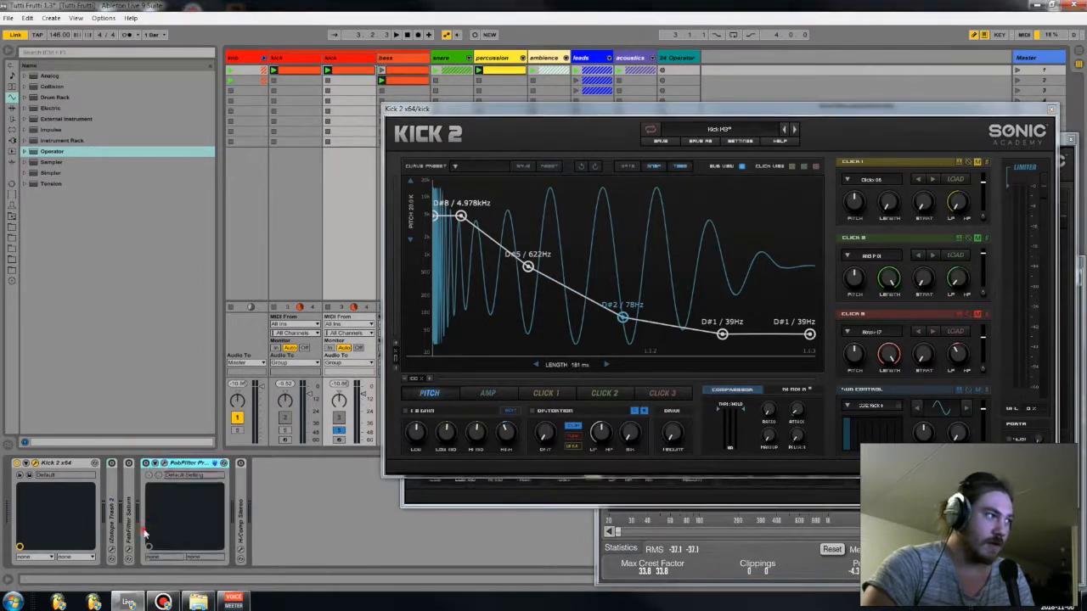
{"action": "left_click", "coordinate": [164, 465]}
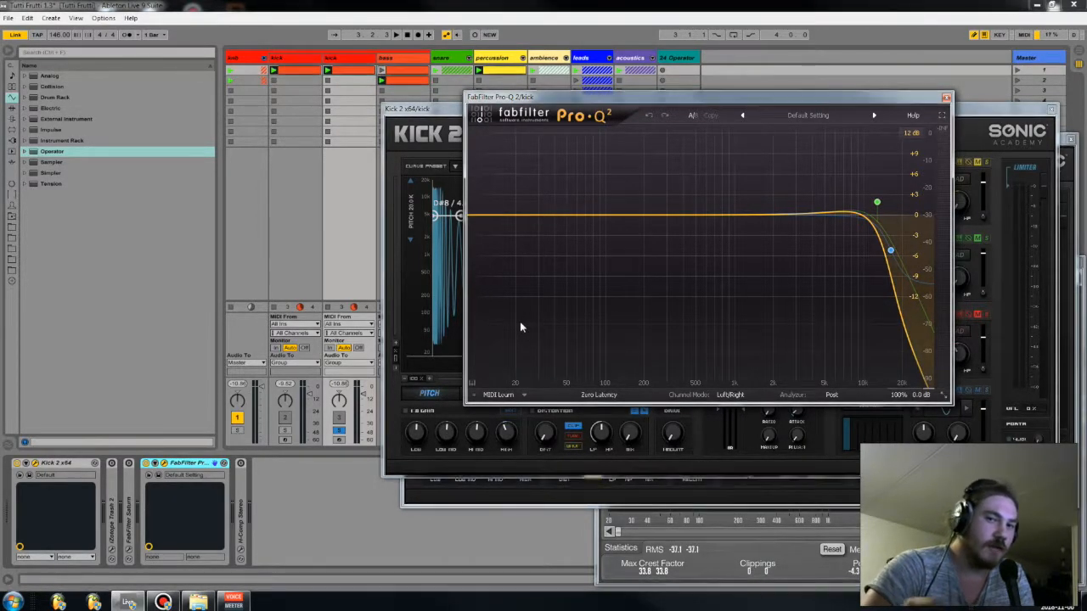
- Bring the SPAN analyzer forward, play the kick, and turn on Hold for its spectrum
{"action": "left_click", "coordinate": [796, 562]}
{"action": "key", "text": "space"}
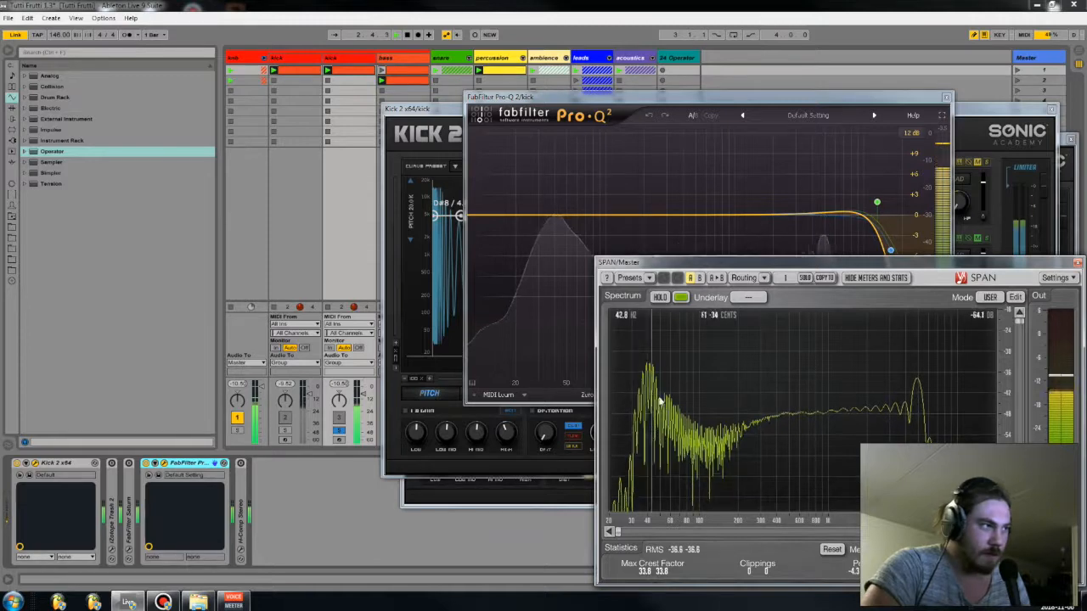
{"action": "left_click", "coordinate": [660, 298]}
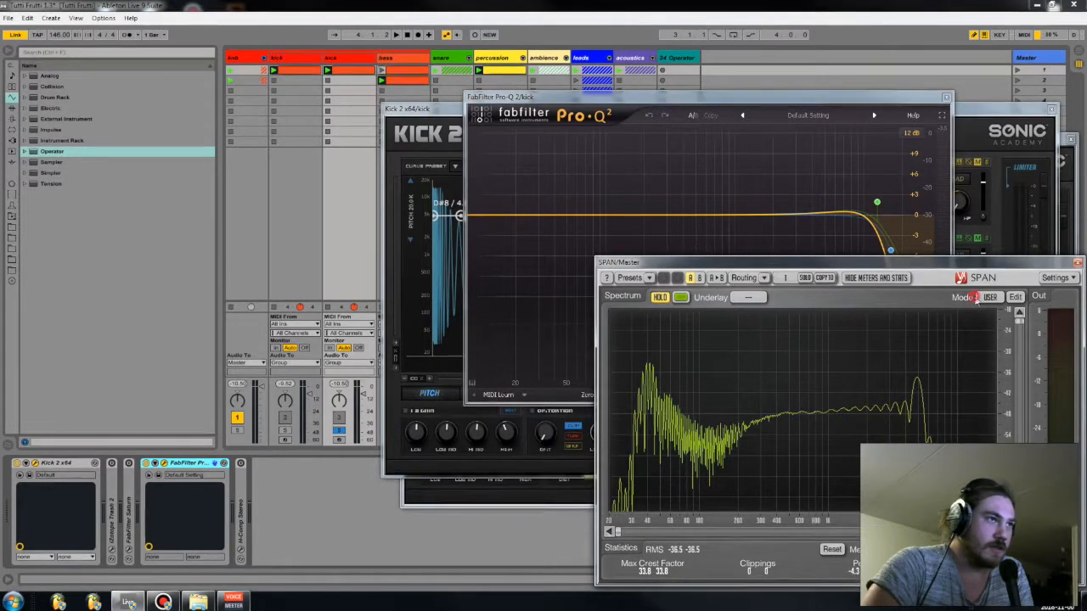
- Set the SPAN spectrum display's Freq Lo to 10.1 in the Spectrum Mode Editor and close the editor
{"action": "left_click", "coordinate": [989, 298]}
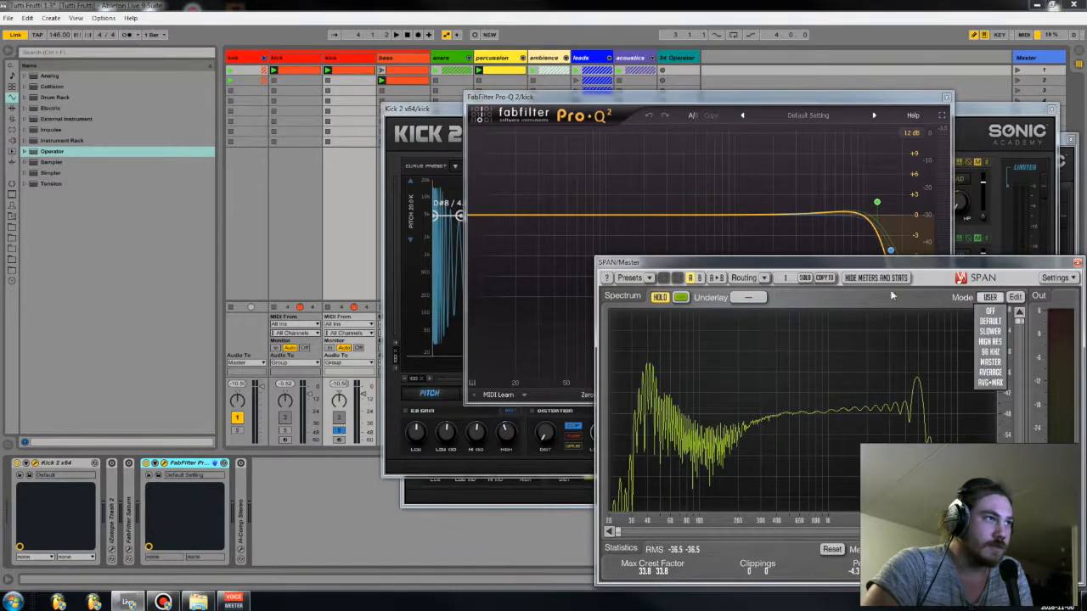
{"action": "left_click", "coordinate": [1024, 297]}
{"action": "left_click_drag", "start_coordinate": [1057, 368], "coordinate": [960, 126]}
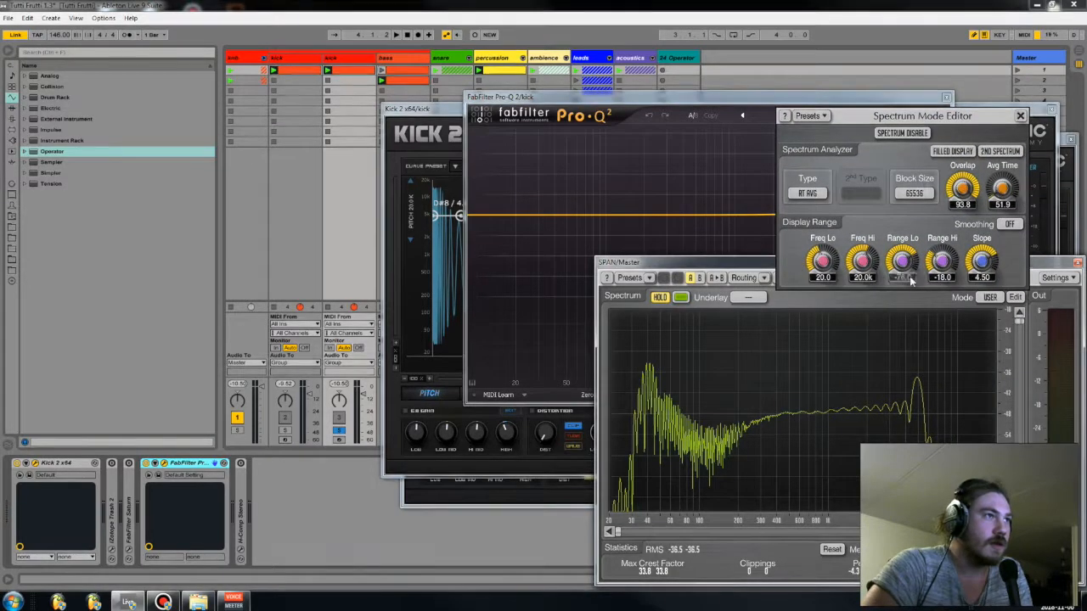
{"action": "left_click_drag", "start_coordinate": [822, 261], "coordinate": [822, 279]}
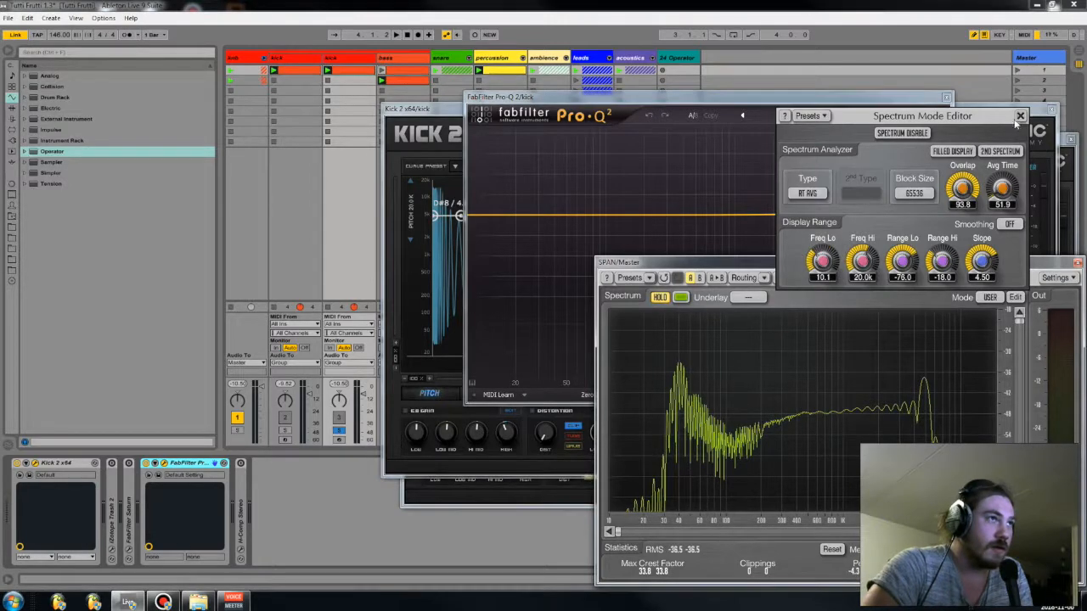
{"action": "left_click", "coordinate": [1020, 116]}
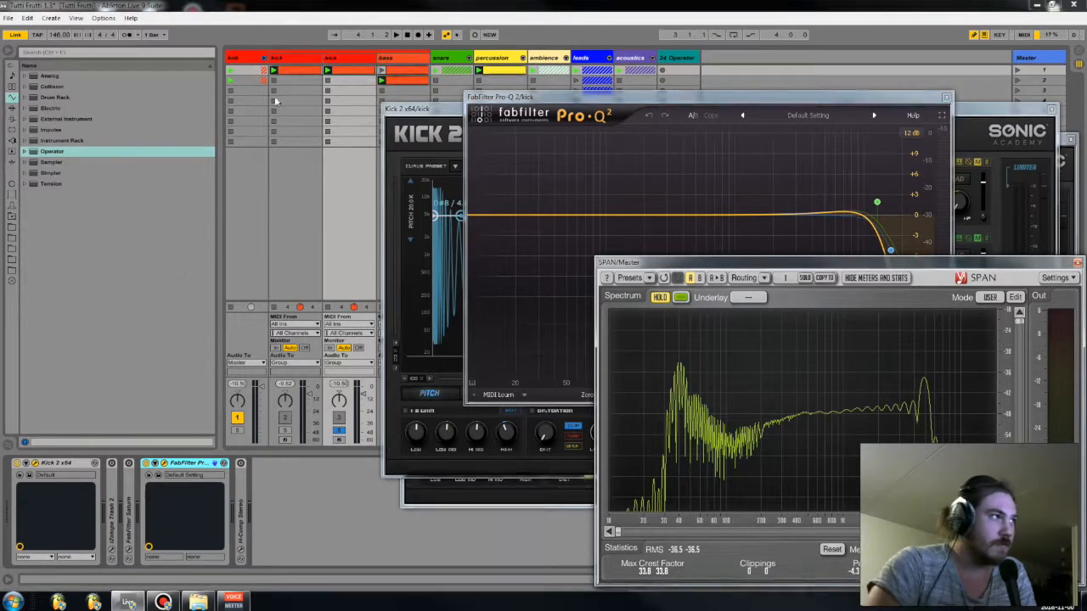
- Close the front Kick 2 window and the SPAN analyzer, leaving Pro-Q 2 open
{"action": "left_click", "coordinate": [423, 131]}
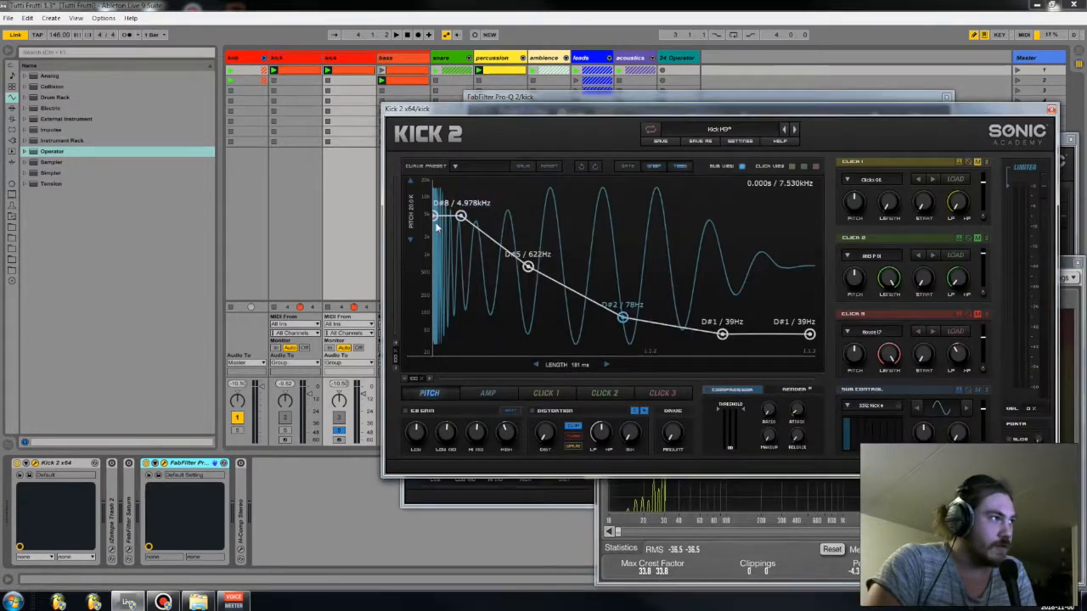
{"action": "left_click", "coordinate": [1051, 111]}
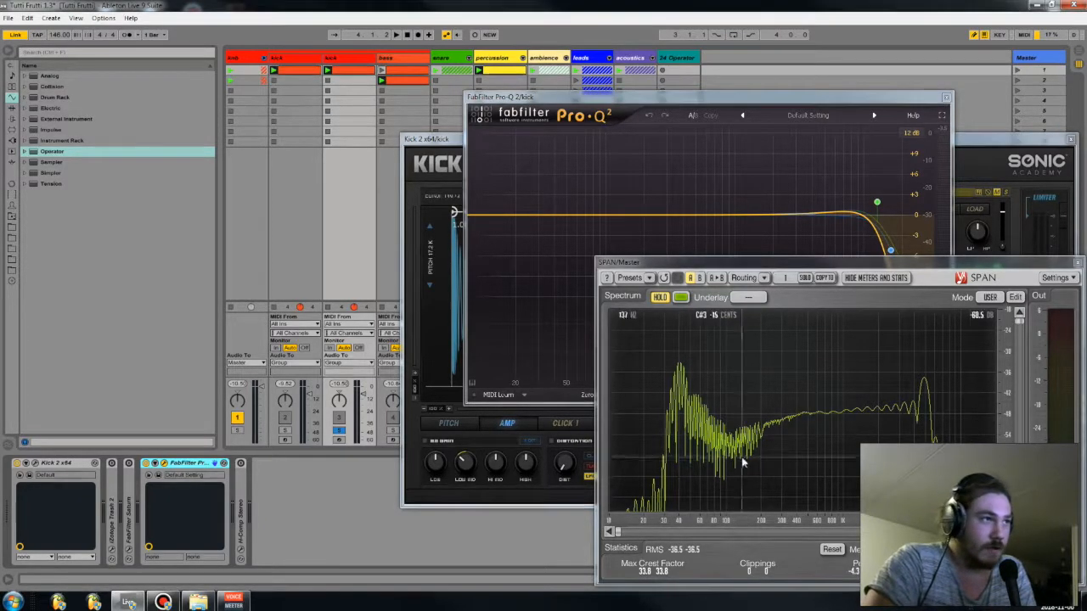
{"action": "left_click", "coordinate": [1077, 263]}
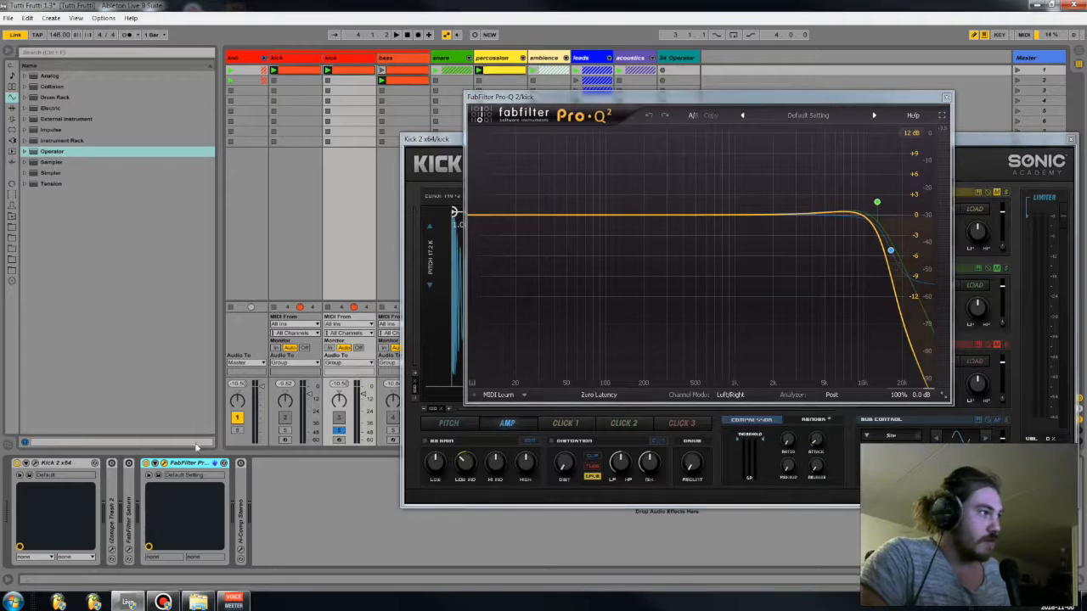
- Play the kick and compare its sound with both Pro-Q 2 bands bypassed and enabled
{"action": "key", "text": "space"}
{"action": "left_click", "coordinate": [147, 463]}
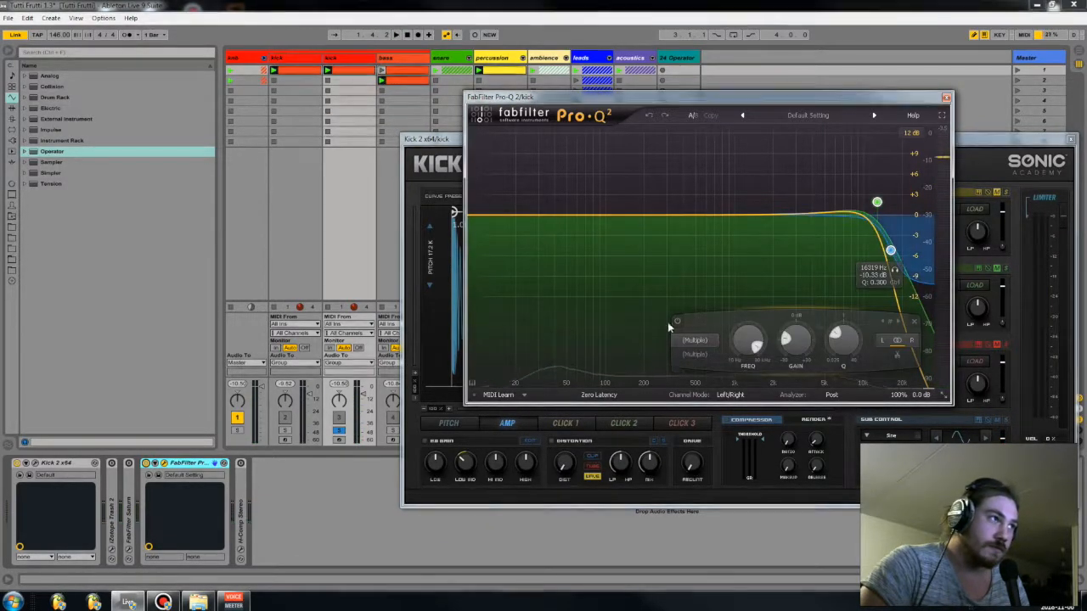
{"action": "left_click", "coordinate": [677, 322]}
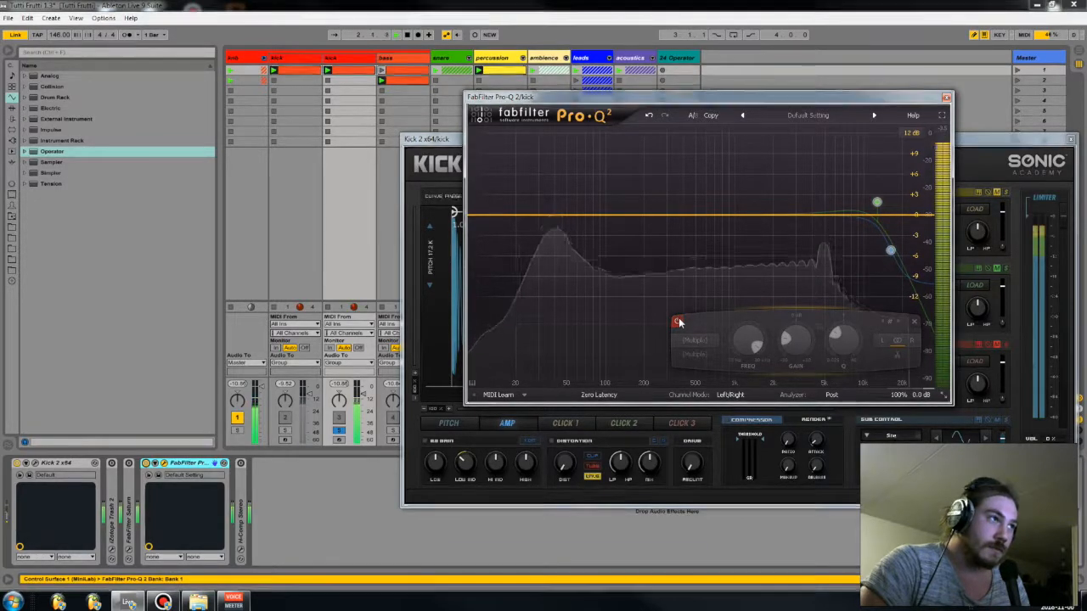
{"action": "left_click", "coordinate": [678, 322]}
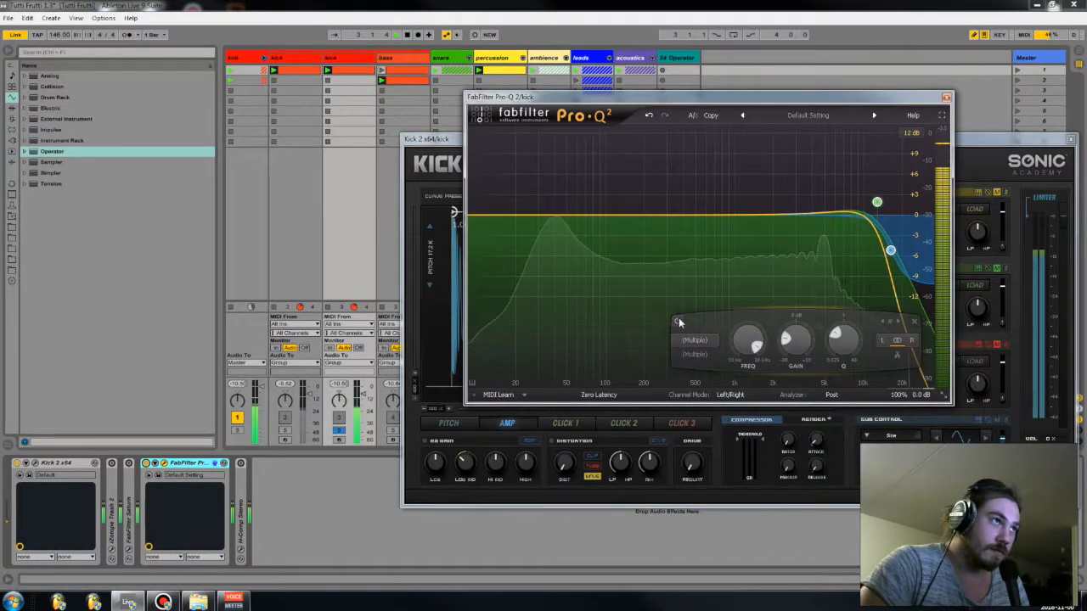
{"action": "left_click", "coordinate": [678, 322]}
- Enable only the high shelf band in Pro-Q 2 and set its frequency to about 13498 Hz
{"action": "left_click", "coordinate": [890, 251]}
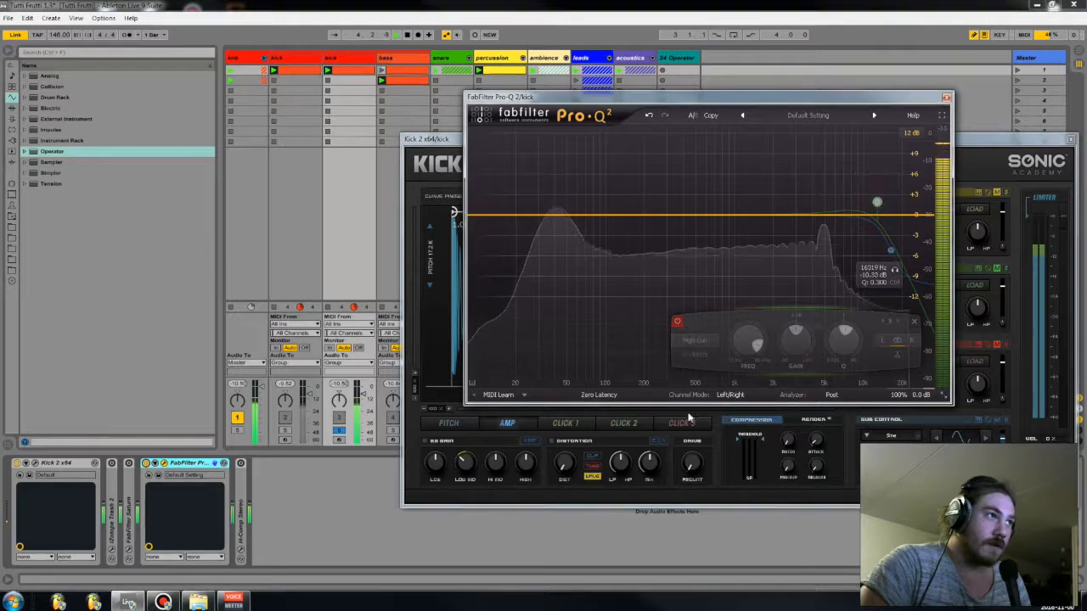
{"action": "left_click", "coordinate": [678, 322]}
{"action": "left_click_drag", "start_coordinate": [755, 351], "coordinate": [762, 401]}
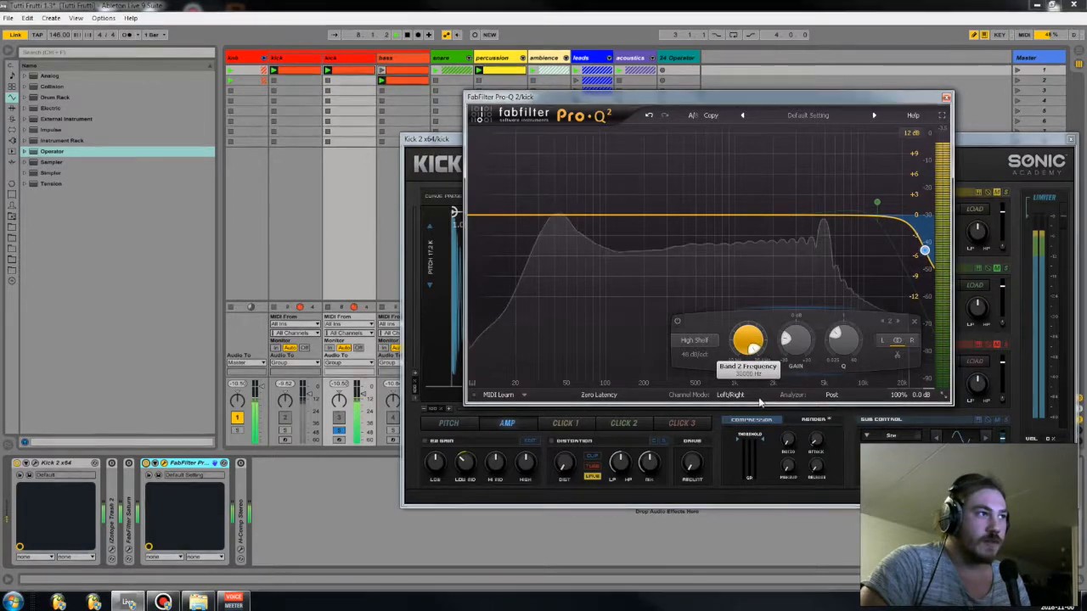
{"action": "left_click_drag", "start_coordinate": [753, 349], "coordinate": [765, 378]}
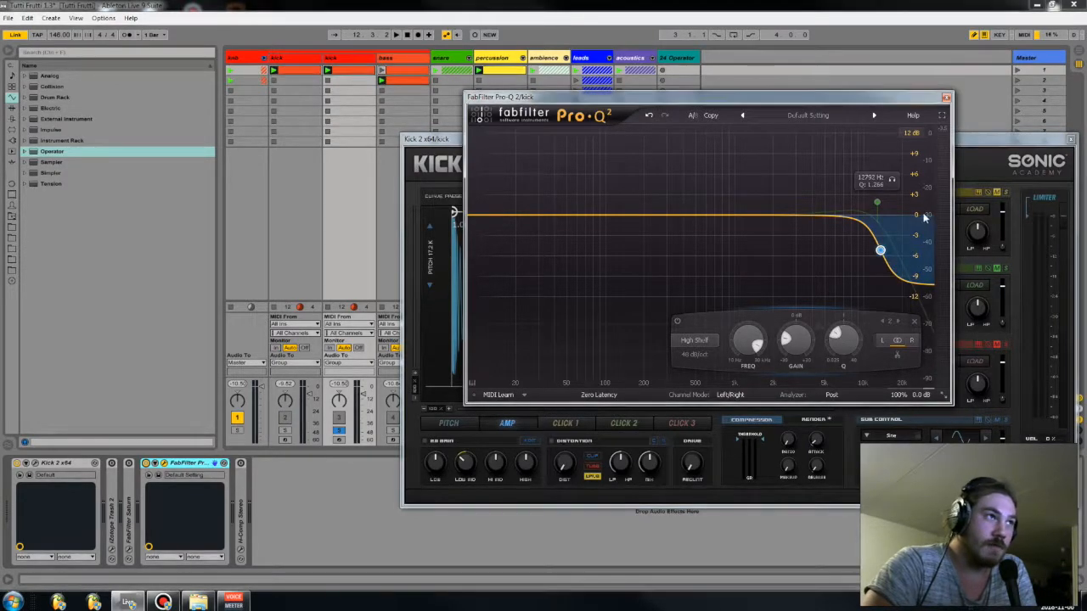
- Toggle the bypass of the Pro-Q 2 bands and re-enable the high cut band at 12792 Hz
{"action": "left_click_drag", "start_coordinate": [928, 193], "coordinate": [848, 297]}
{"action": "left_click_drag", "start_coordinate": [828, 191], "coordinate": [971, 285]}
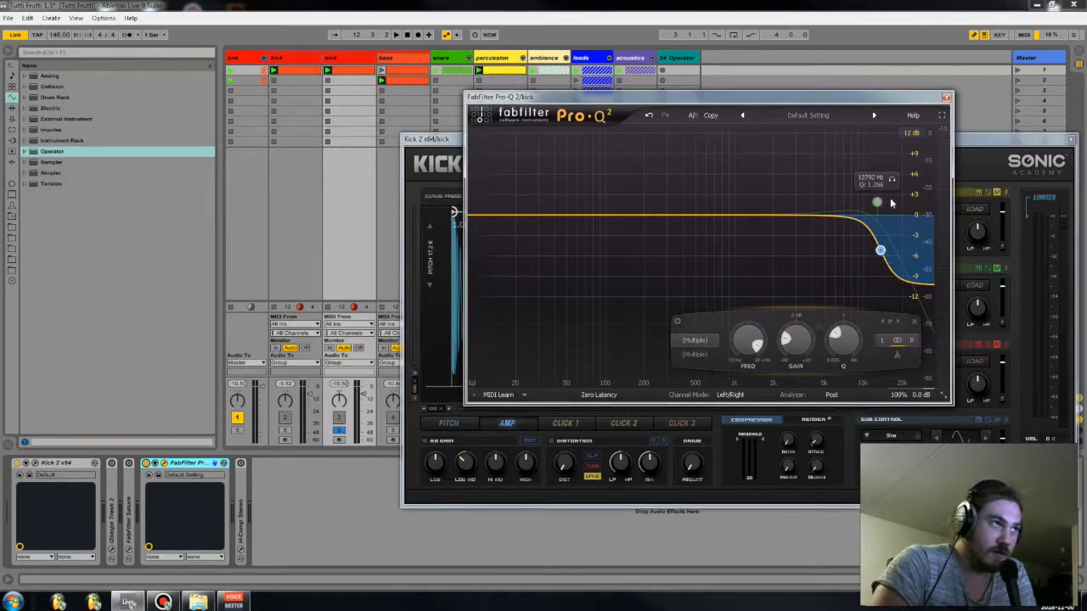
{"action": "left_click", "coordinate": [677, 322]}
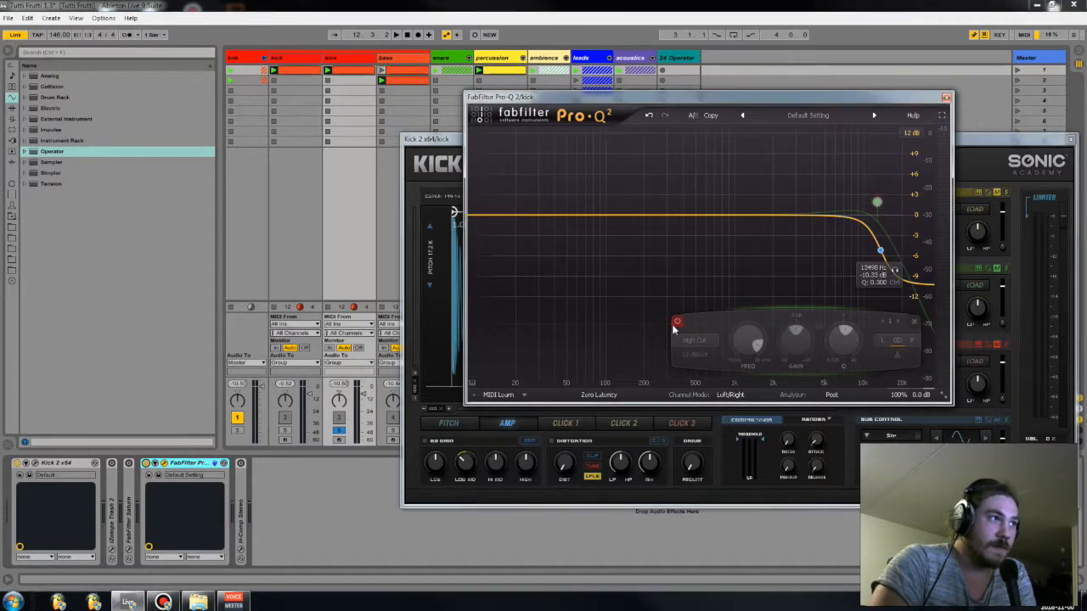
{"action": "left_click", "coordinate": [677, 323]}
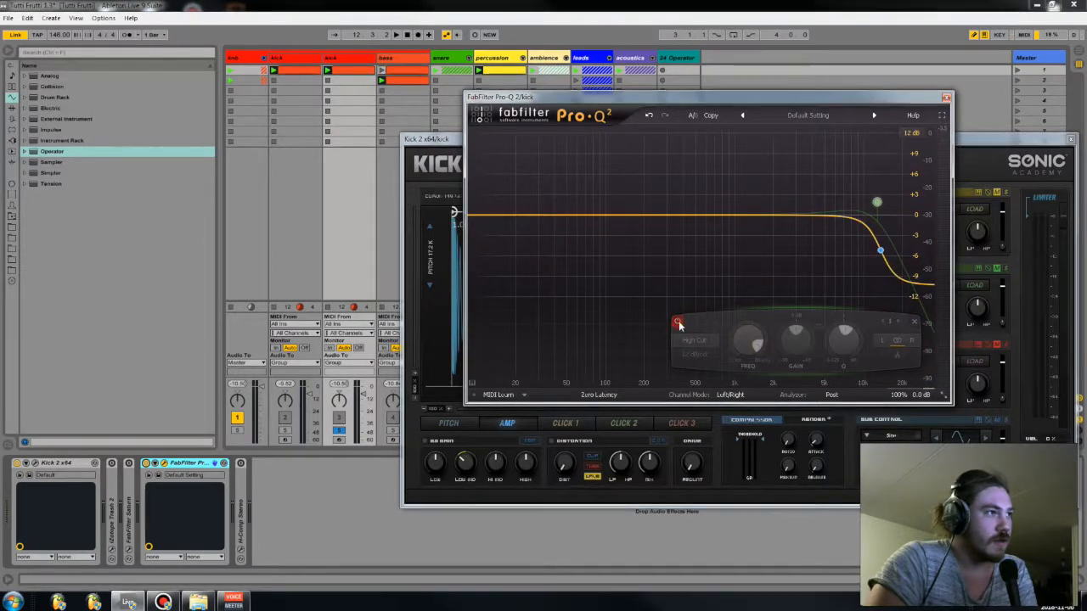
- Compare the equalizer curve with the high shelf bypassed and enabled, and inspect the high cut band's Q
{"action": "left_click", "coordinate": [880, 250]}
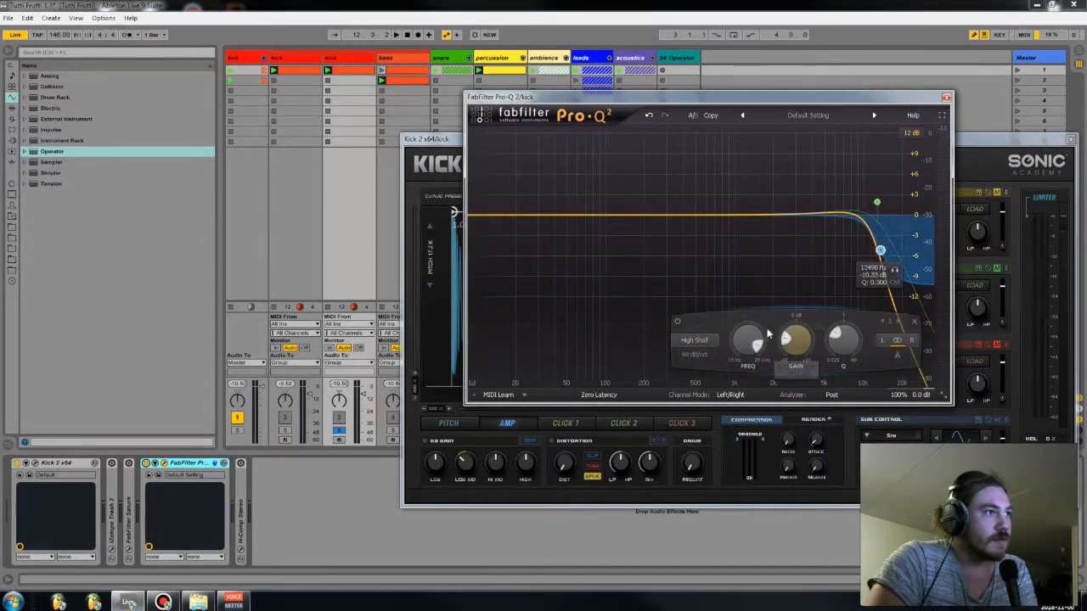
{"action": "left_click", "coordinate": [678, 322]}
{"action": "left_click", "coordinate": [678, 322]}
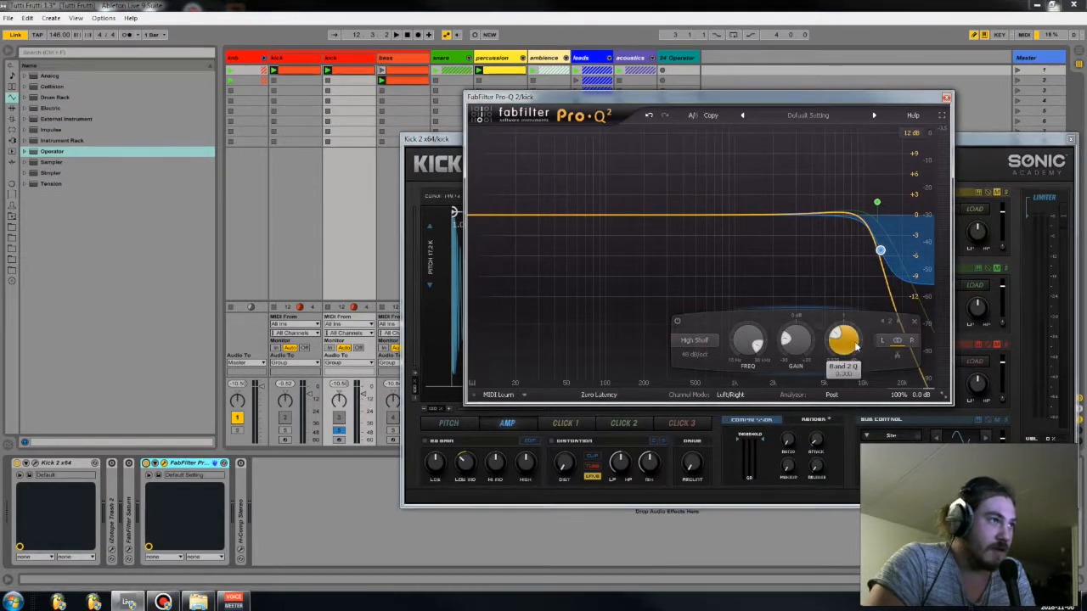
{"action": "left_click", "coordinate": [878, 202]}
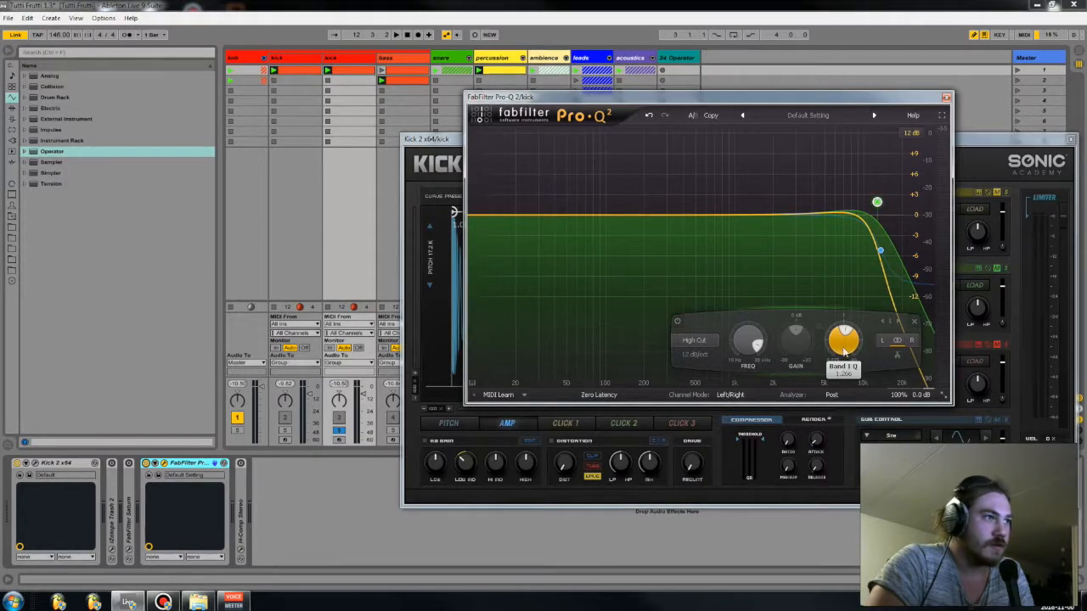
{"action": "mouse_move", "coordinate": [845, 350]}
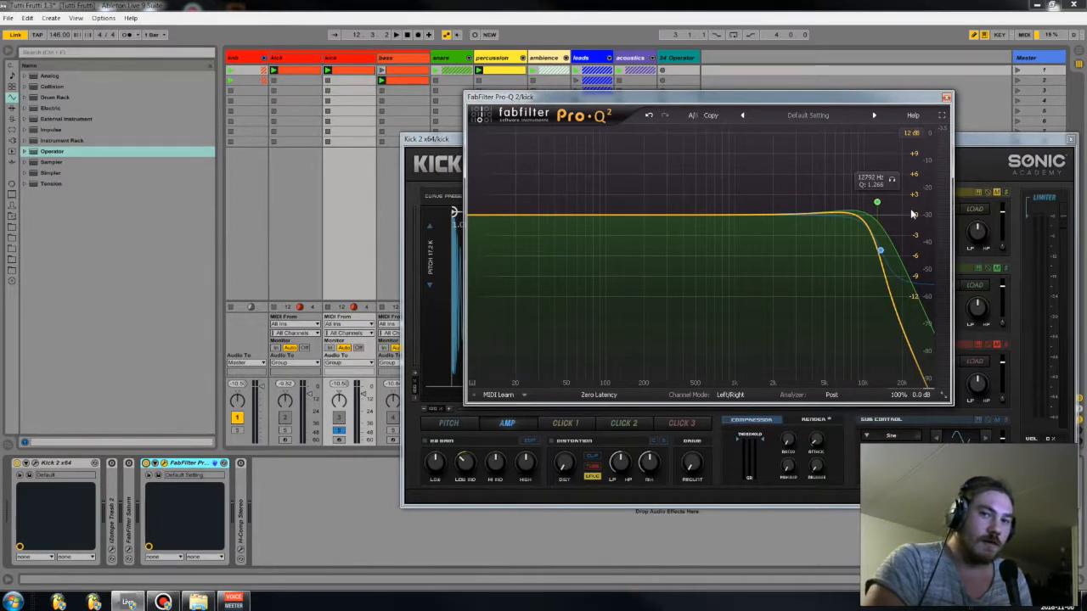
- Close the Pro-Q 2 and Kick 2 windows and open the H-Comp Stereo compressor's window from the kick track
{"action": "left_click", "coordinate": [946, 97]}
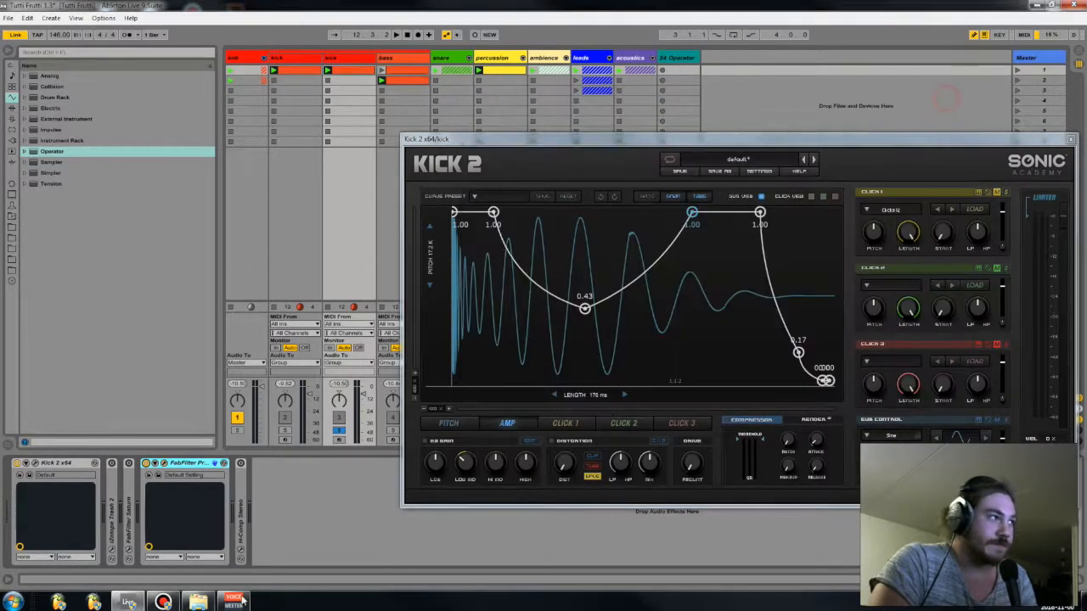
{"action": "double_click", "coordinate": [244, 510]}
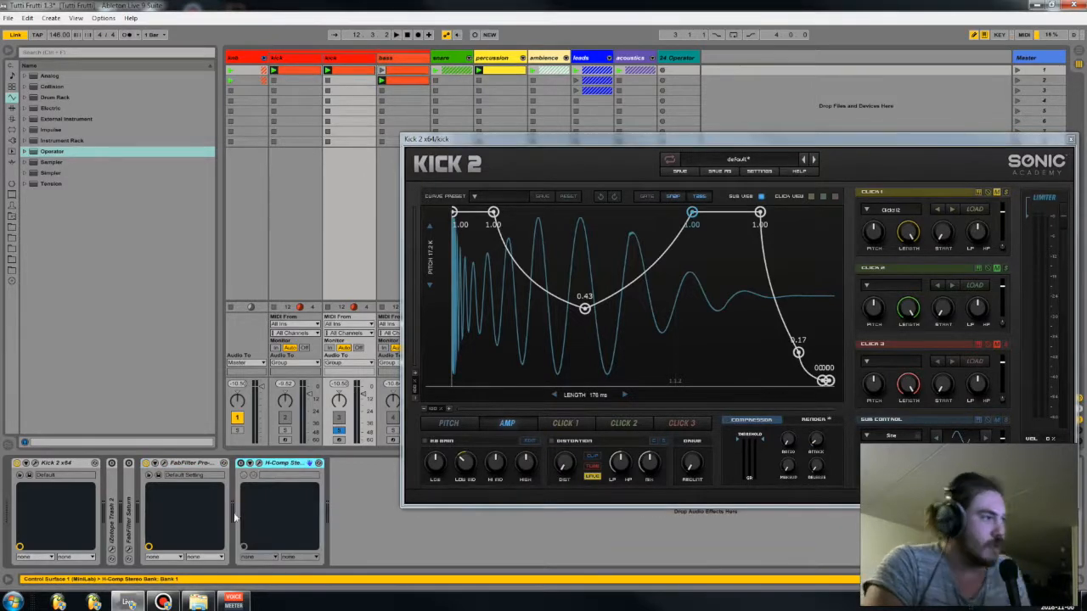
{"action": "left_click", "coordinate": [258, 464]}
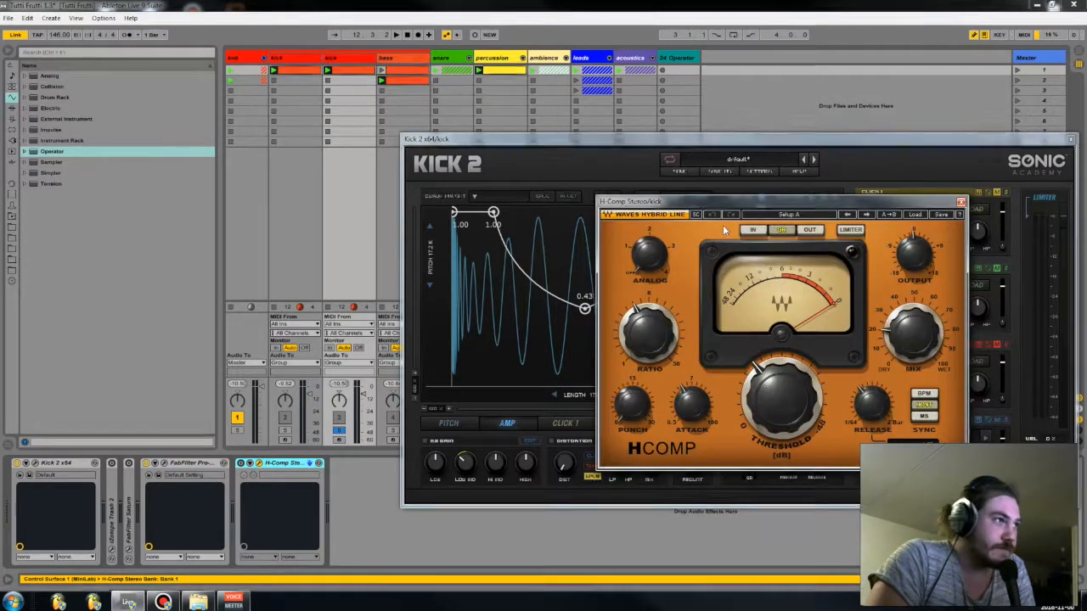
{"action": "left_click_drag", "start_coordinate": [671, 201], "coordinate": [530, 39]}
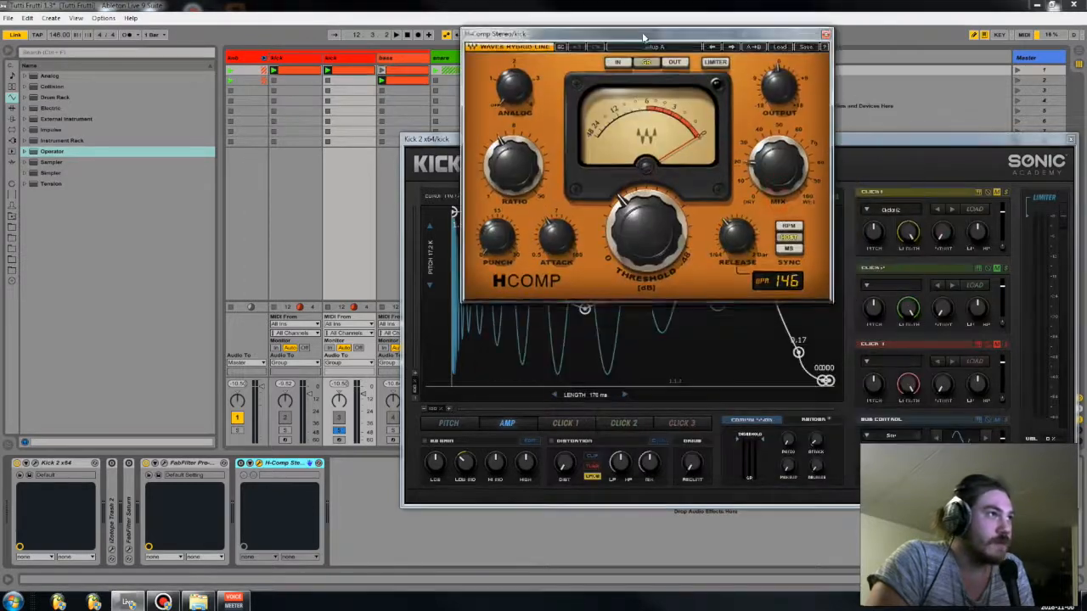
{"action": "left_click_drag", "start_coordinate": [1031, 140], "coordinate": [940, 139]}
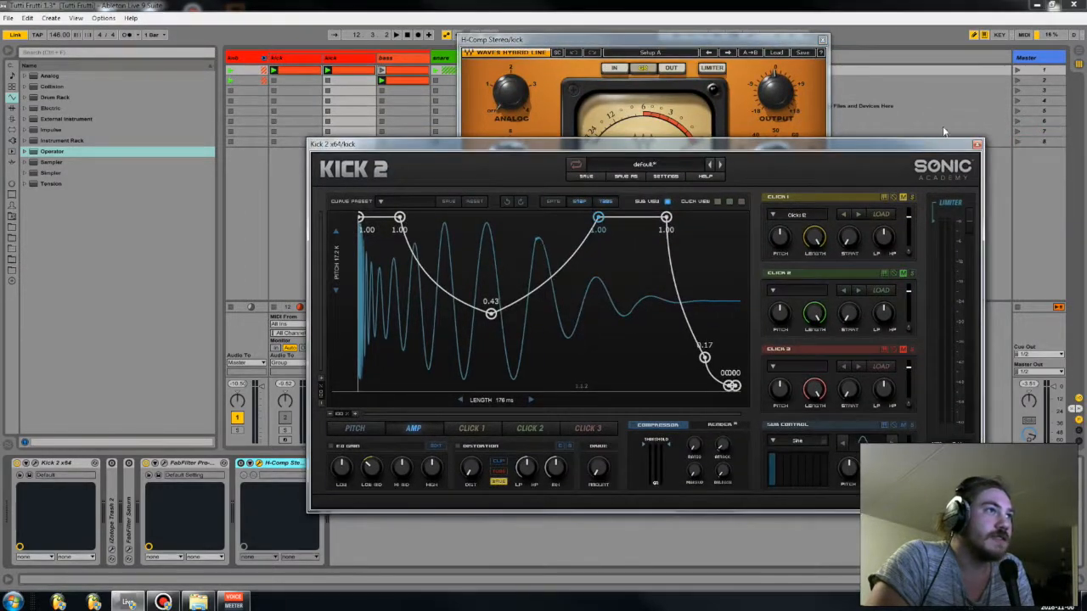
{"action": "left_click", "coordinate": [977, 140]}
- Open the Master track's SPAN analyzer and s(M)exoscope oscilloscope, and arrange their windows beside H-Comp
{"action": "left_click", "coordinate": [1053, 59]}
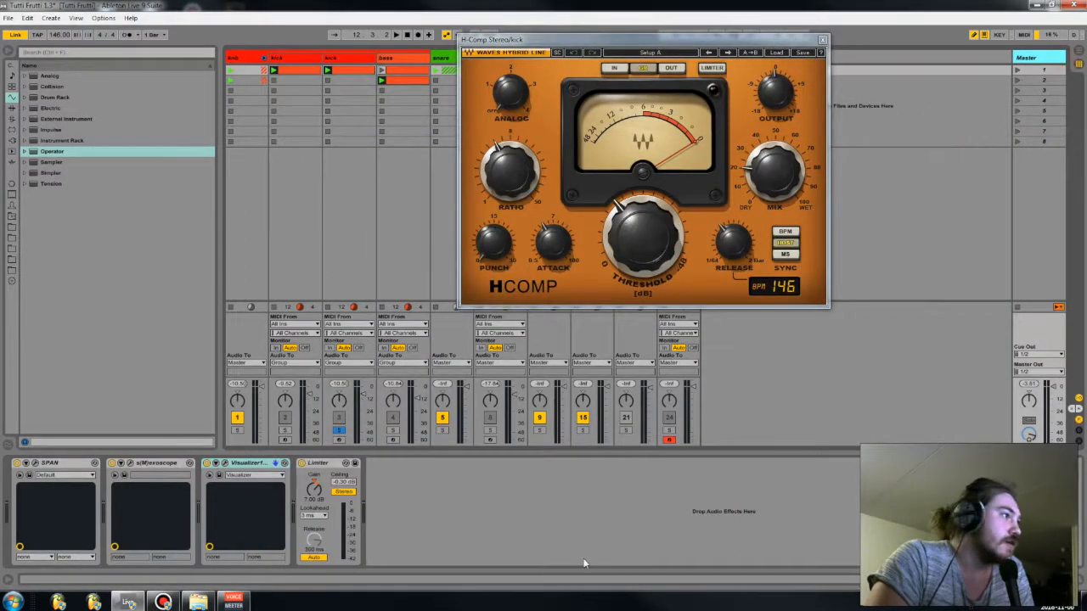
{"action": "left_click", "coordinate": [35, 463]}
{"action": "mouse_move", "coordinate": [788, 259]}
{"action": "left_mouse_down"}
{"action": "mouse_move", "coordinate": [725, 247]}
{"action": "mouse_move", "coordinate": [803, 245]}
{"action": "left_mouse_up"}
{"action": "left_click_drag", "start_coordinate": [667, 39], "coordinate": [404, 51]}
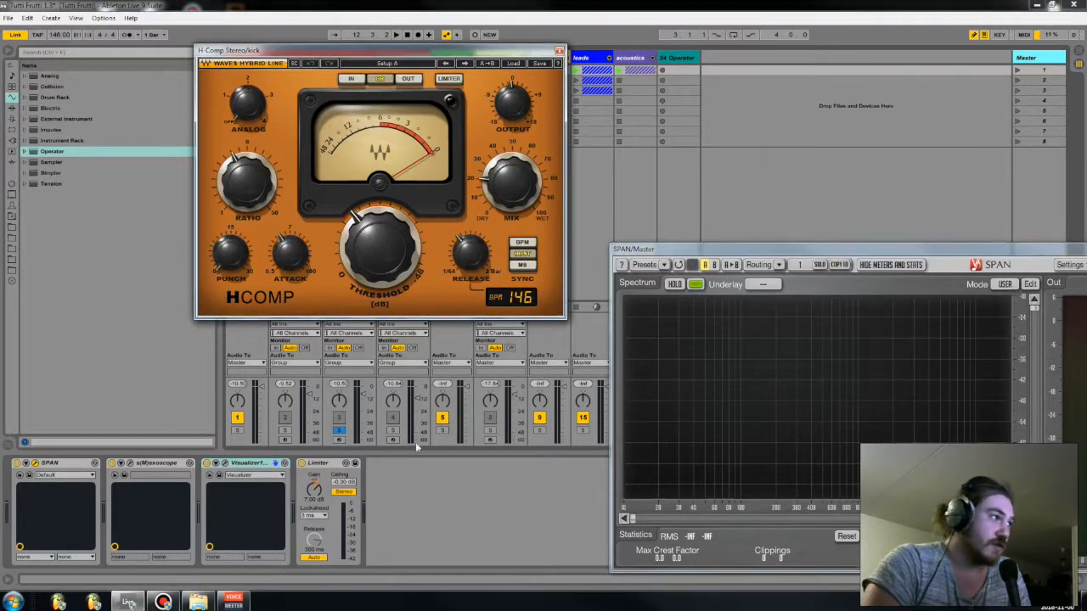
{"action": "left_click", "coordinate": [129, 463]}
{"action": "left_click_drag", "start_coordinate": [780, 32], "coordinate": [792, 28]}
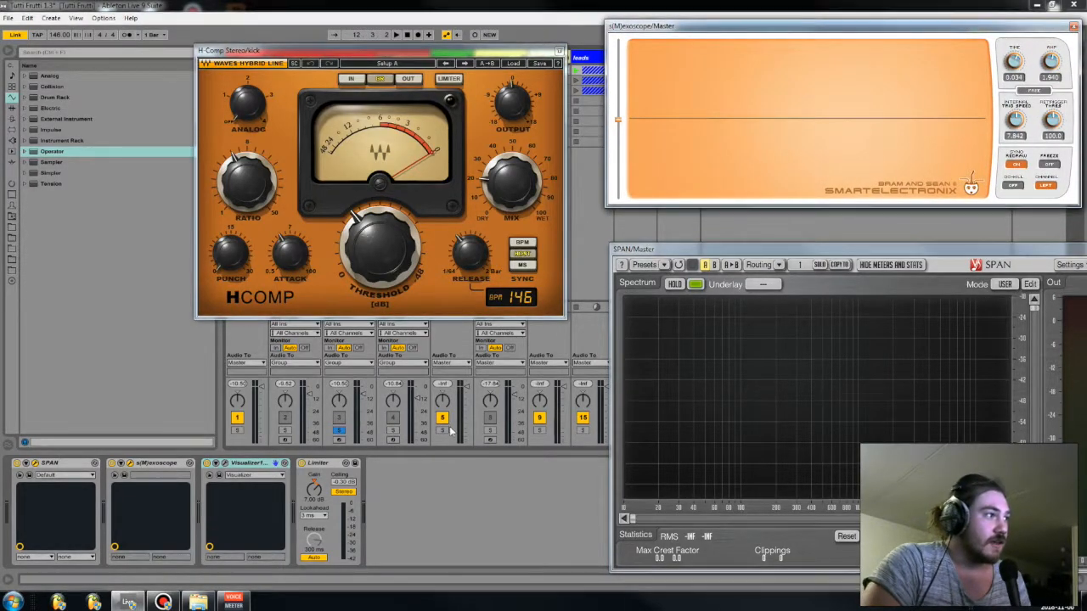
- Play the kick, activate H-Comp on the kick track, and compare the waveform with the compressor bypassed and enabled
{"action": "key", "text": "space"}
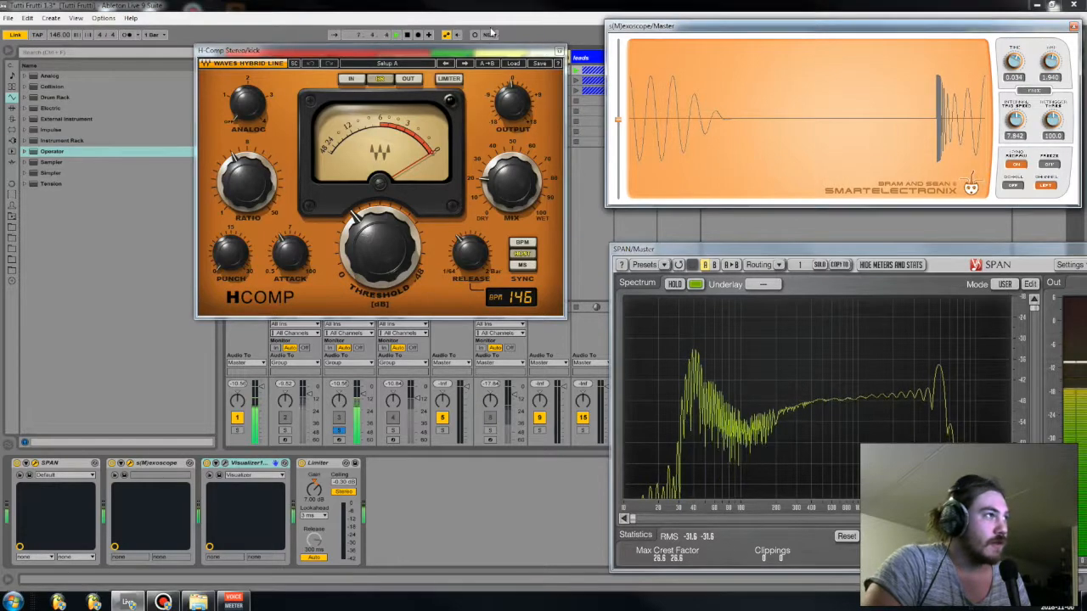
{"action": "left_click_drag", "start_coordinate": [495, 50], "coordinate": [988, 218]}
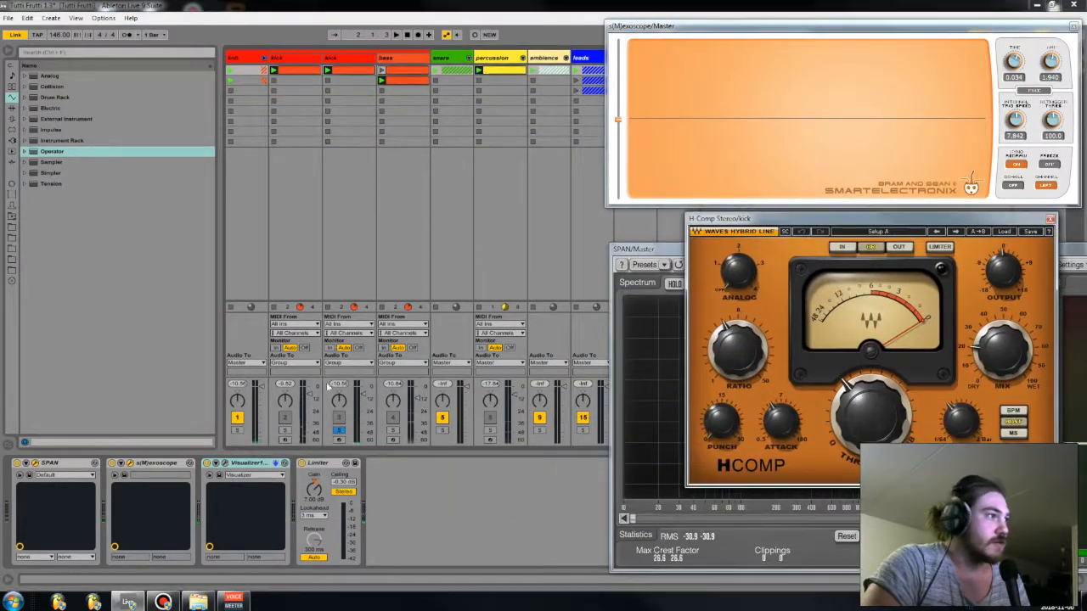
{"action": "left_click", "coordinate": [350, 59]}
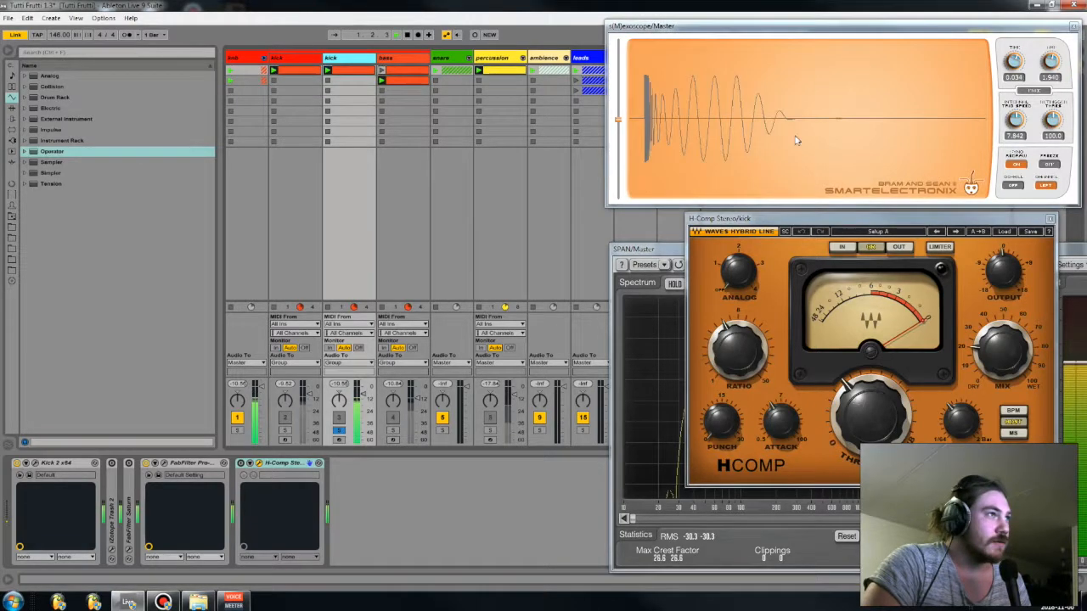
{"action": "left_click", "coordinate": [243, 463]}
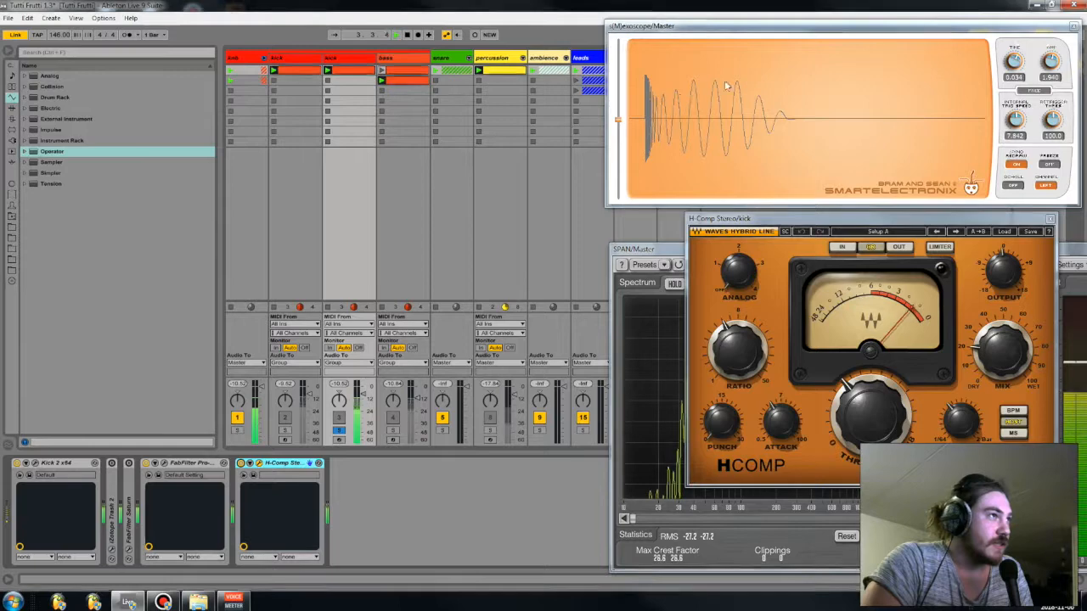
{"action": "left_click", "coordinate": [241, 464]}
{"action": "left_click", "coordinate": [242, 463]}
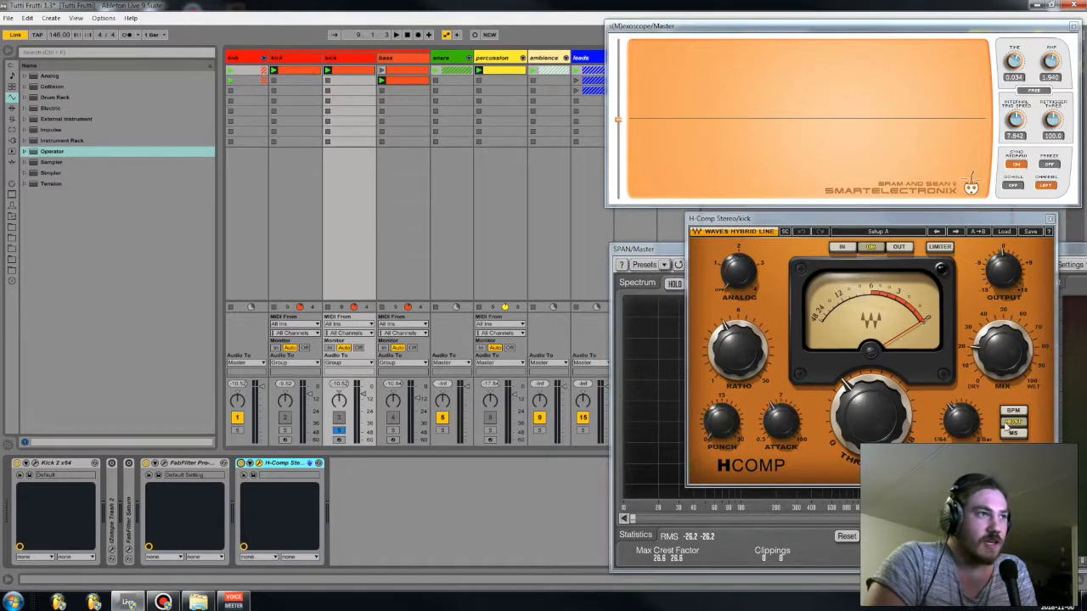
- Add Live's Compressor to the end of the kick track's chain to show its Dry/Wet control, and delete it again
{"action": "mouse_move", "coordinate": [1008, 358]}
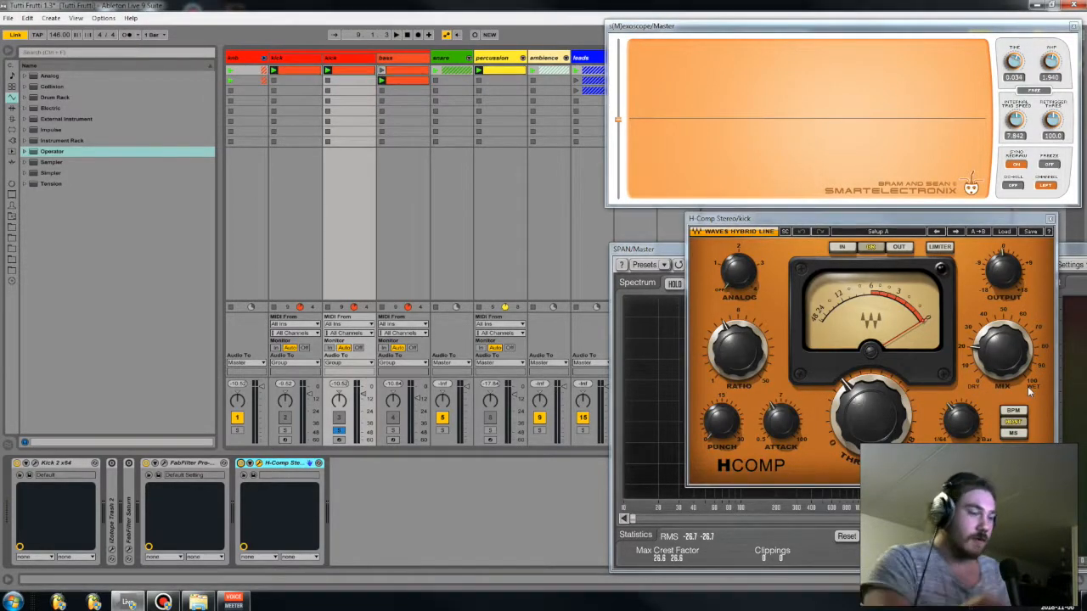
{"action": "left_click", "coordinate": [12, 86]}
{"action": "left_click", "coordinate": [12, 97]}
{"action": "left_click", "coordinate": [12, 107]}
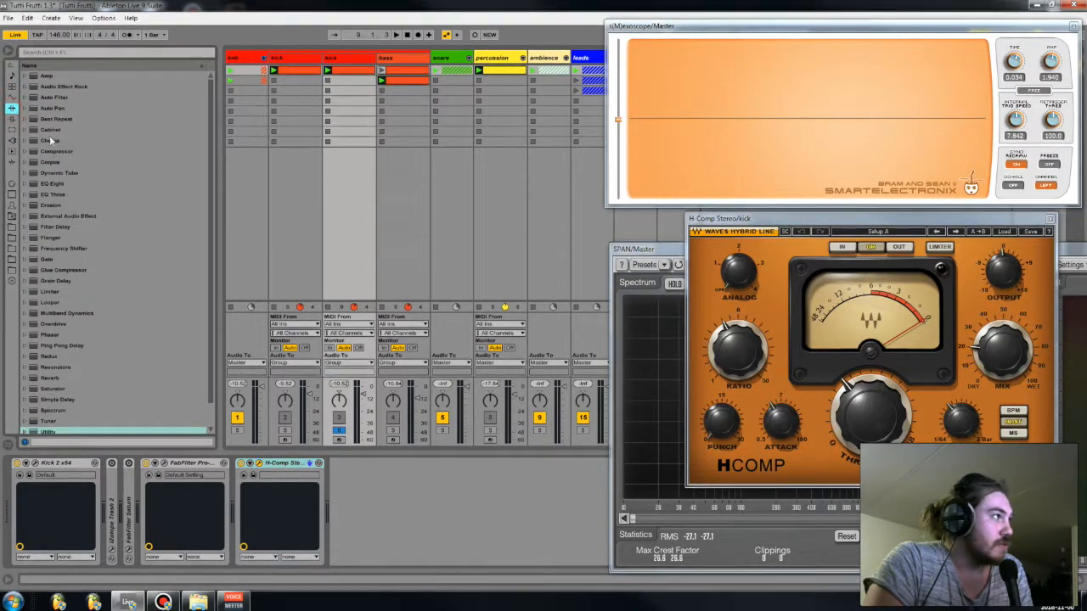
{"action": "double_click", "coordinate": [55, 151]}
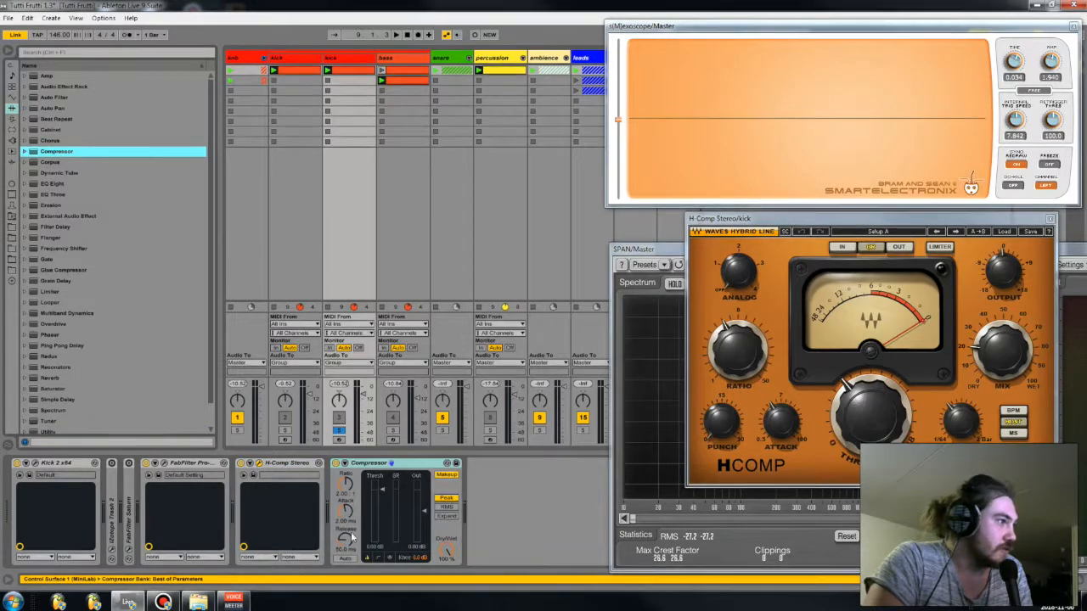
{"action": "left_click", "coordinate": [441, 554]}
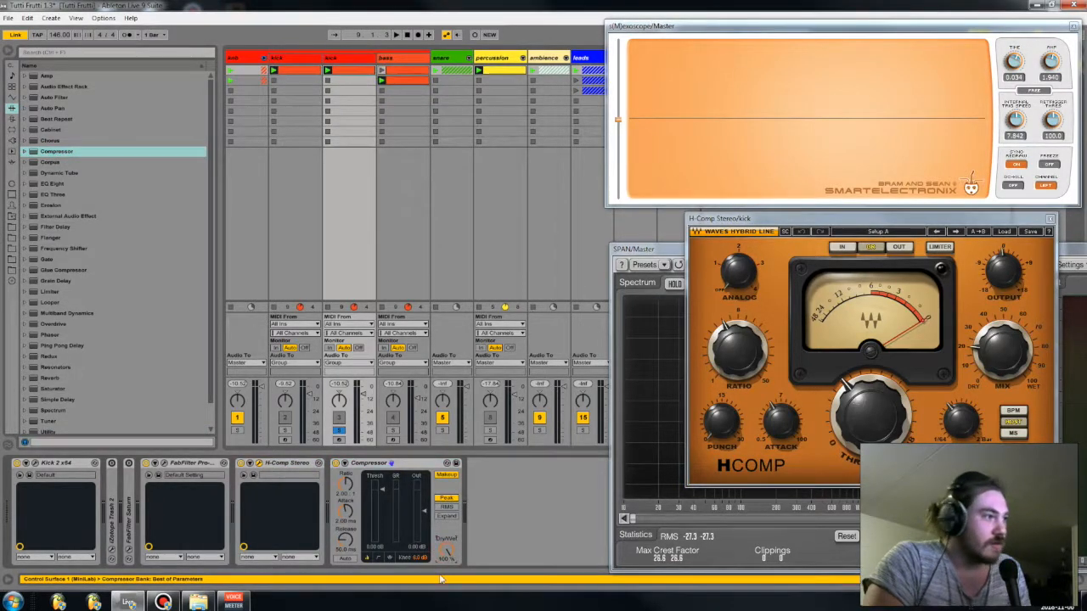
{"action": "left_click", "coordinate": [392, 462]}
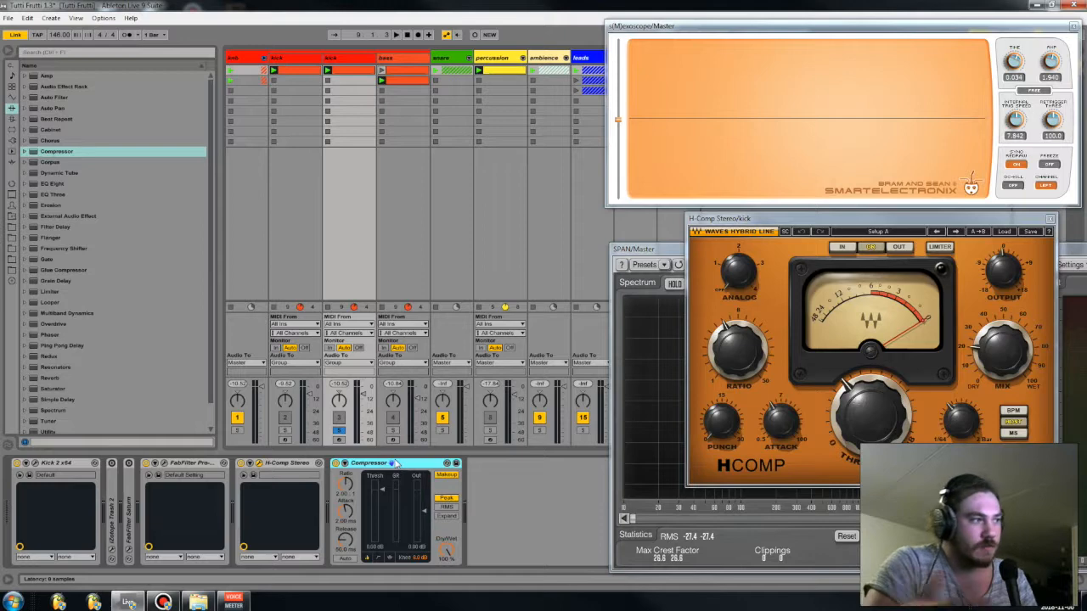
{"action": "key", "text": "Delete"}
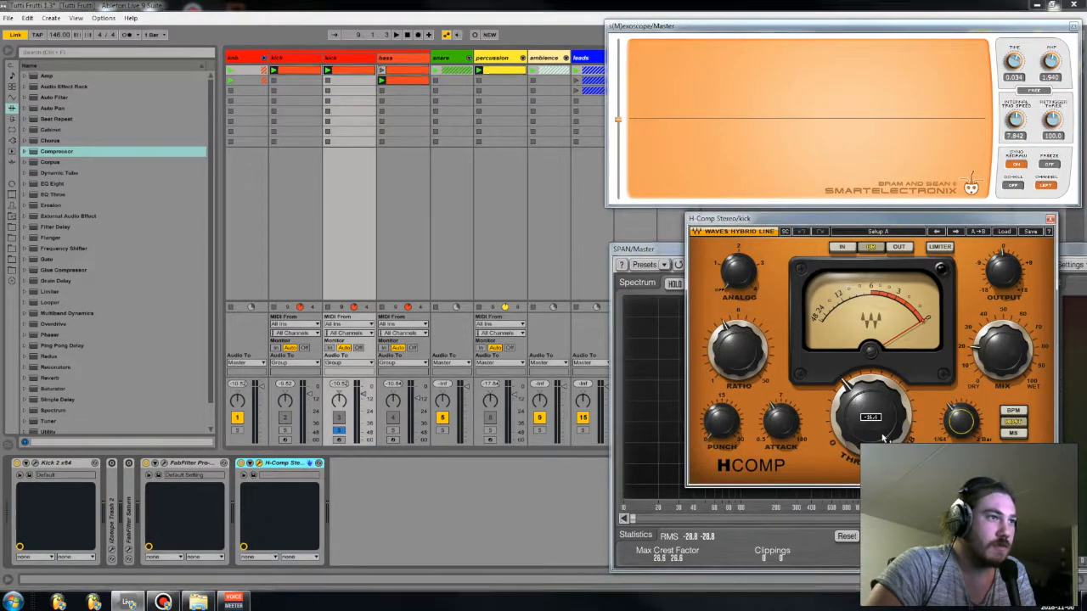
- Play the kick and freeze the s(M)exoscope display on a complete kick waveform to examine its transient and tail
{"action": "mouse_move", "coordinate": [796, 429]}
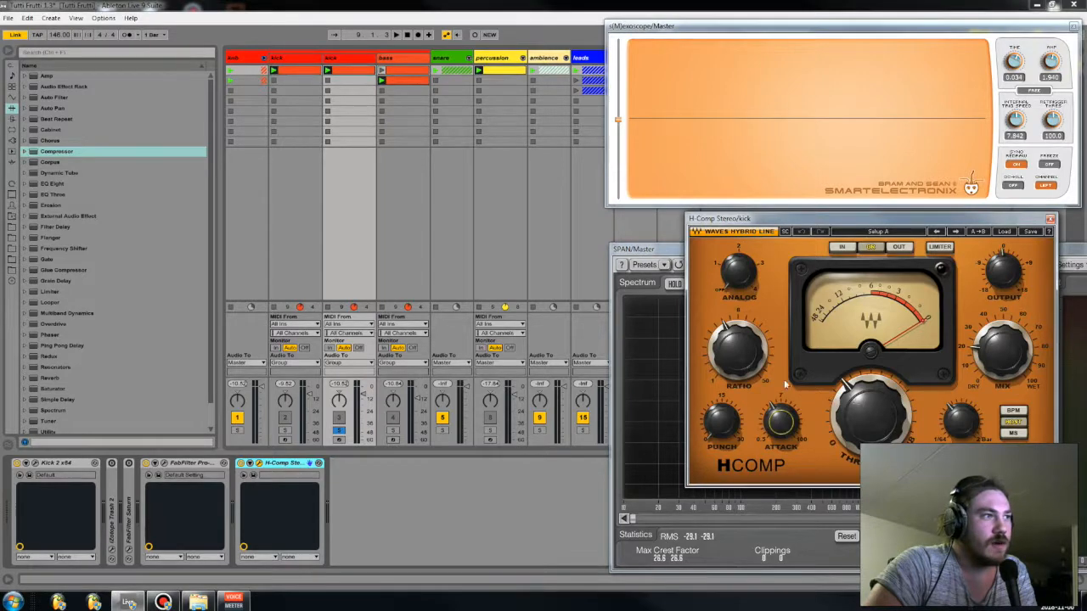
{"action": "key", "text": "space"}
{"action": "left_click", "coordinate": [1016, 187]}
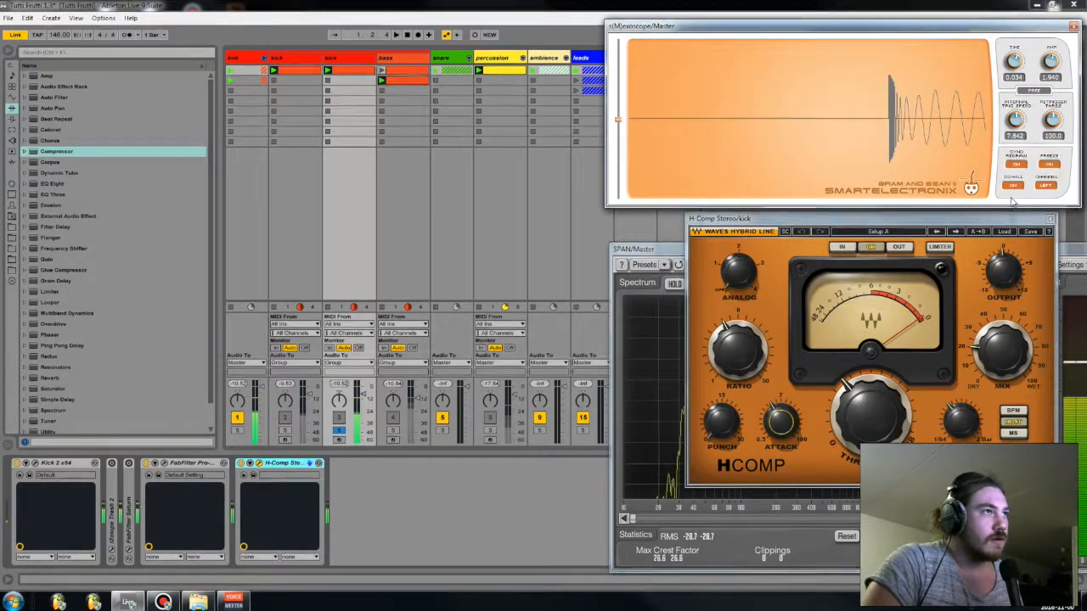
{"action": "left_click", "coordinate": [1014, 186]}
{"action": "left_click", "coordinate": [1050, 165]}
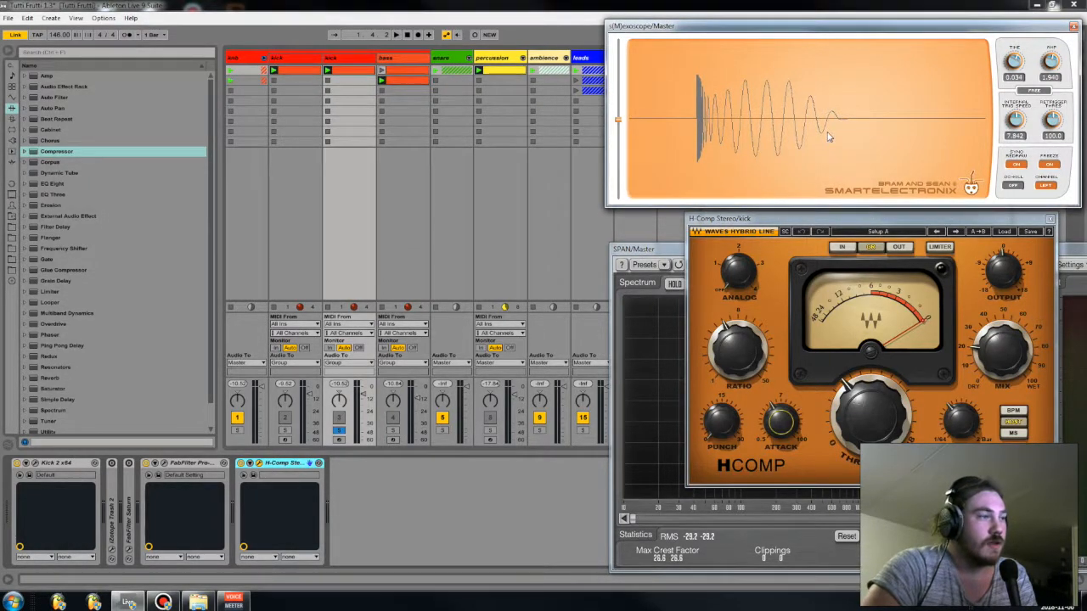
{"action": "left_click", "coordinate": [741, 364]}
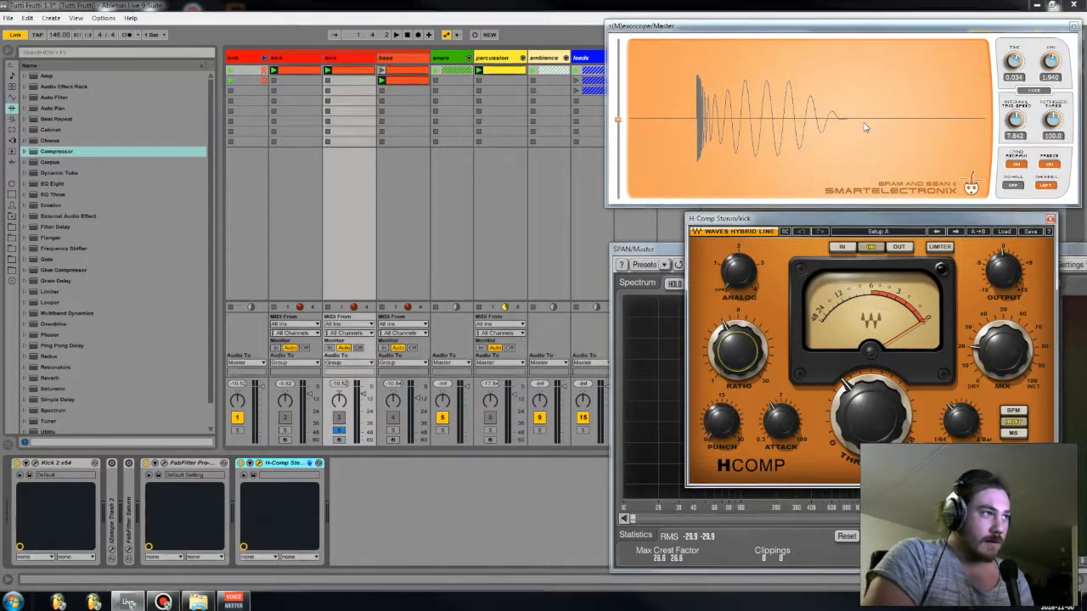
{"action": "mouse_move", "coordinate": [737, 363]}
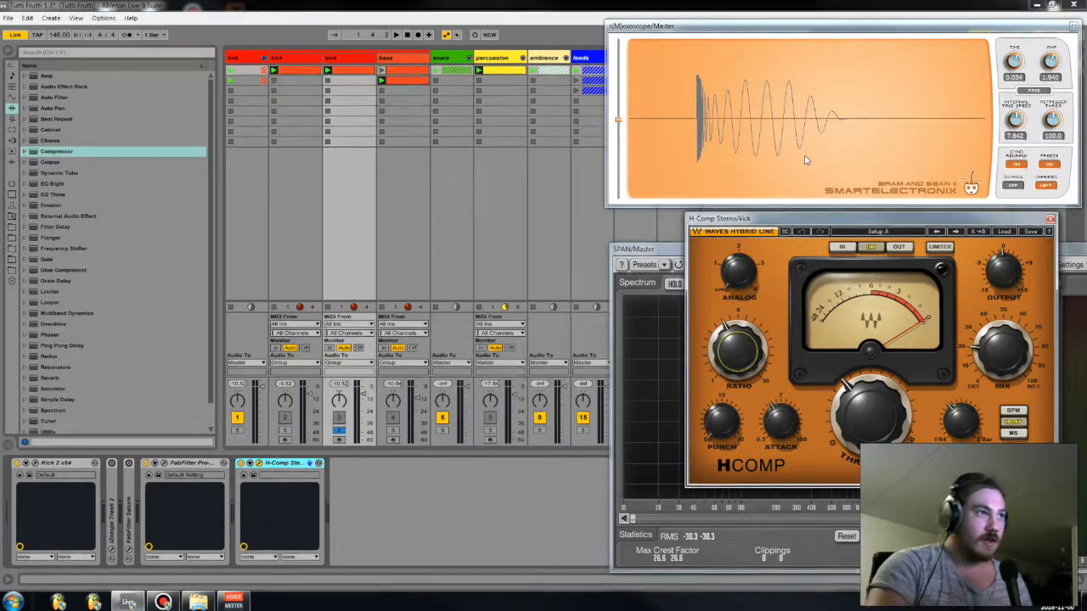
- Play the kick while sweeping H-Comp's threshold through its full range to hear the effect of compression
{"action": "left_click_drag", "start_coordinate": [876, 432], "coordinate": [876, 405]}
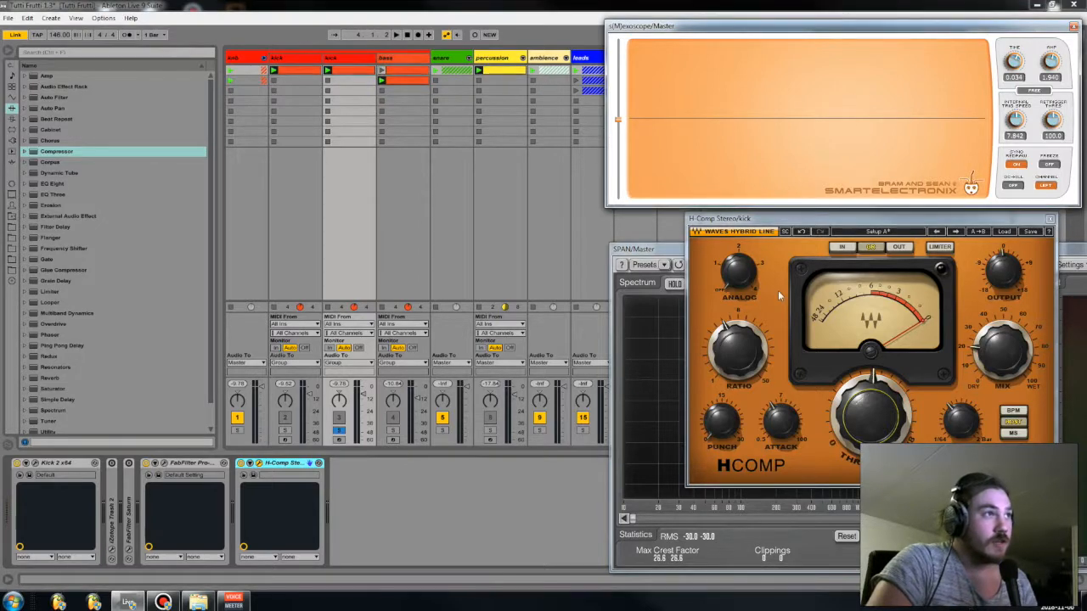
{"action": "key", "text": "space"}
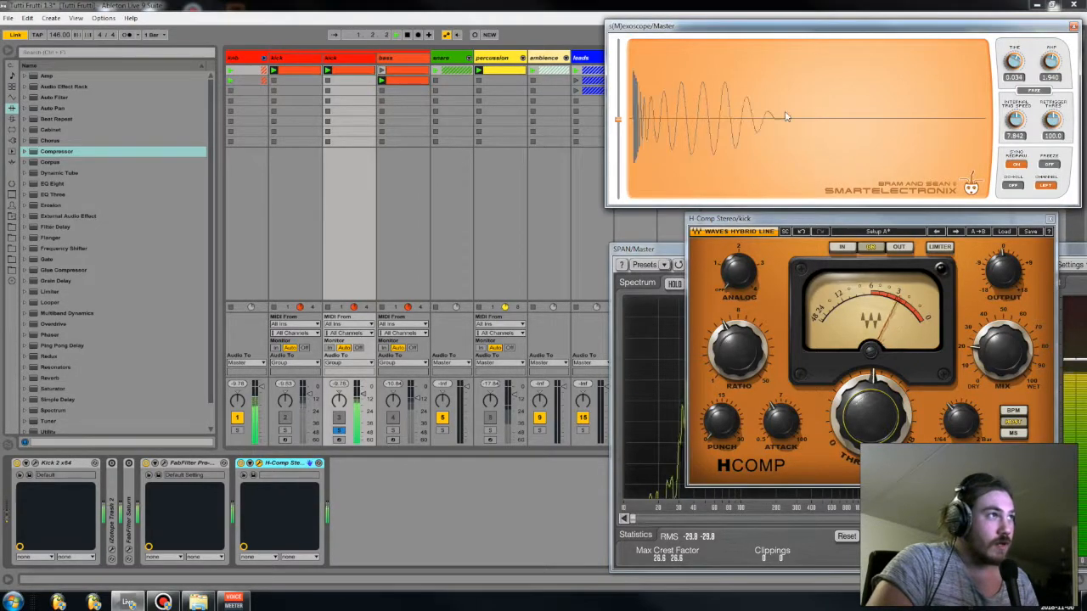
{"action": "left_click_drag", "start_coordinate": [871, 417], "coordinate": [872, 327]}
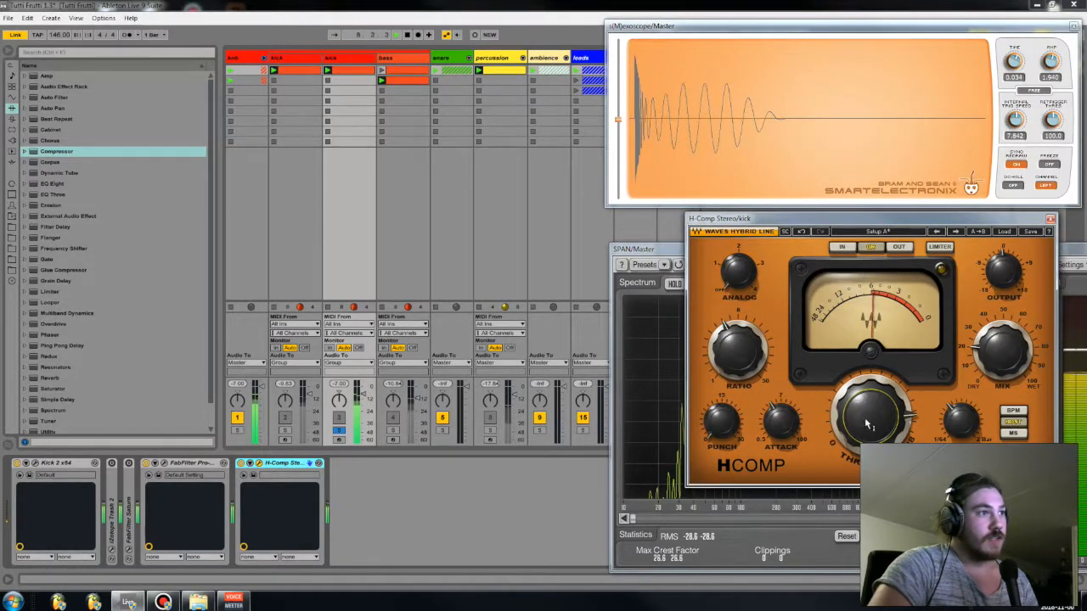
{"action": "left_click_drag", "start_coordinate": [871, 417], "coordinate": [871, 492]}
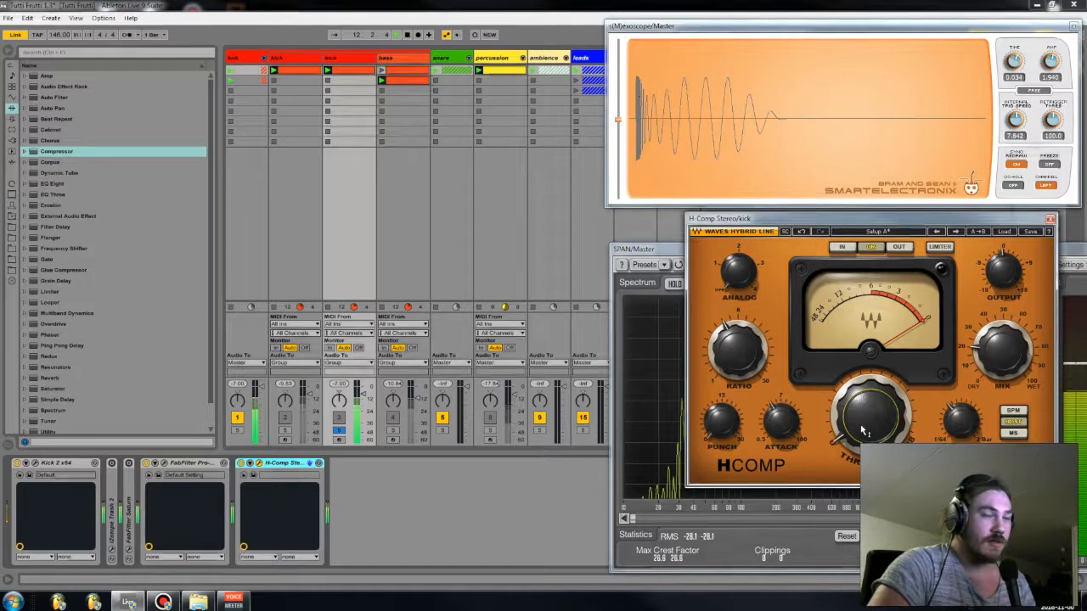
{"action": "mouse_move", "coordinate": [870, 433]}
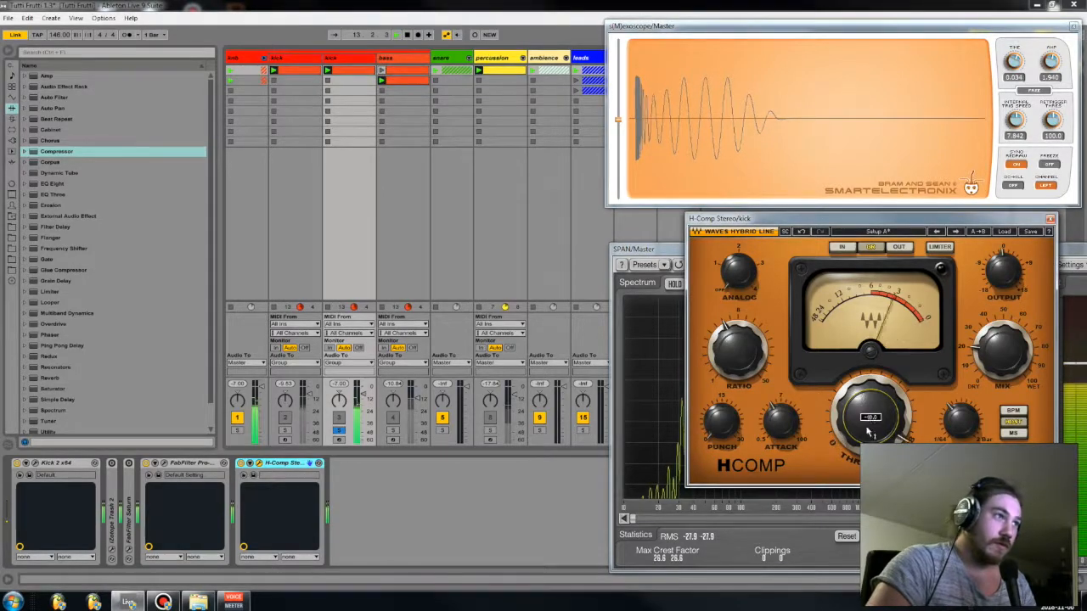
- Try H-Comp's ratio at 50, lower it again, and settle the threshold near the middle of its range
{"action": "mouse_move", "coordinate": [737, 350]}
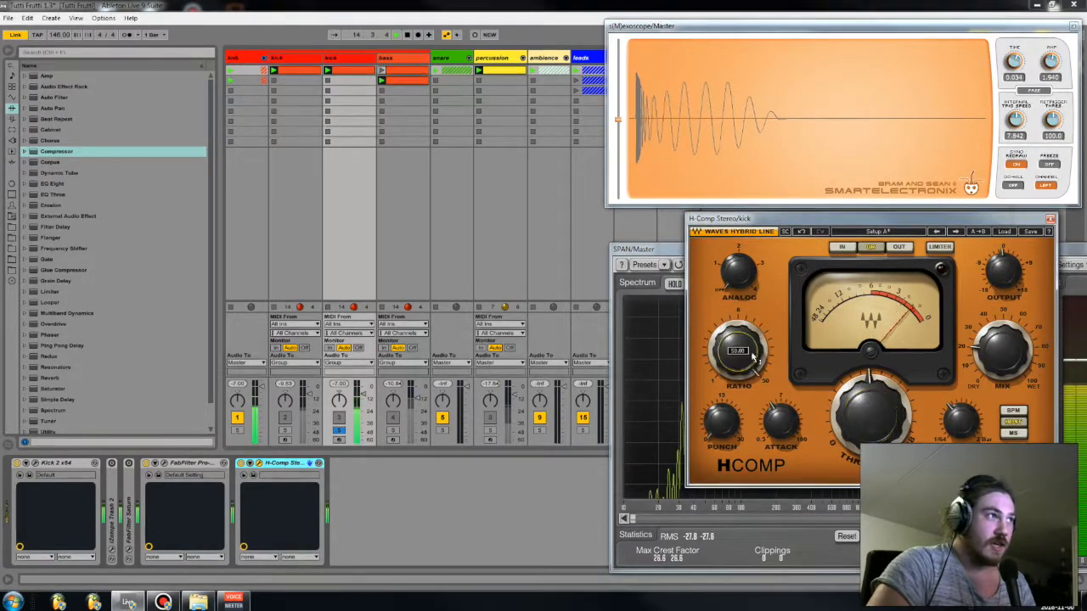
{"action": "left_click_drag", "start_coordinate": [863, 418], "coordinate": [874, 463]}
{"action": "left_click_drag", "start_coordinate": [738, 350], "coordinate": [737, 408]}
{"action": "mouse_move", "coordinate": [870, 417]}
{"action": "left_click_drag", "start_coordinate": [870, 417], "coordinate": [864, 434]}
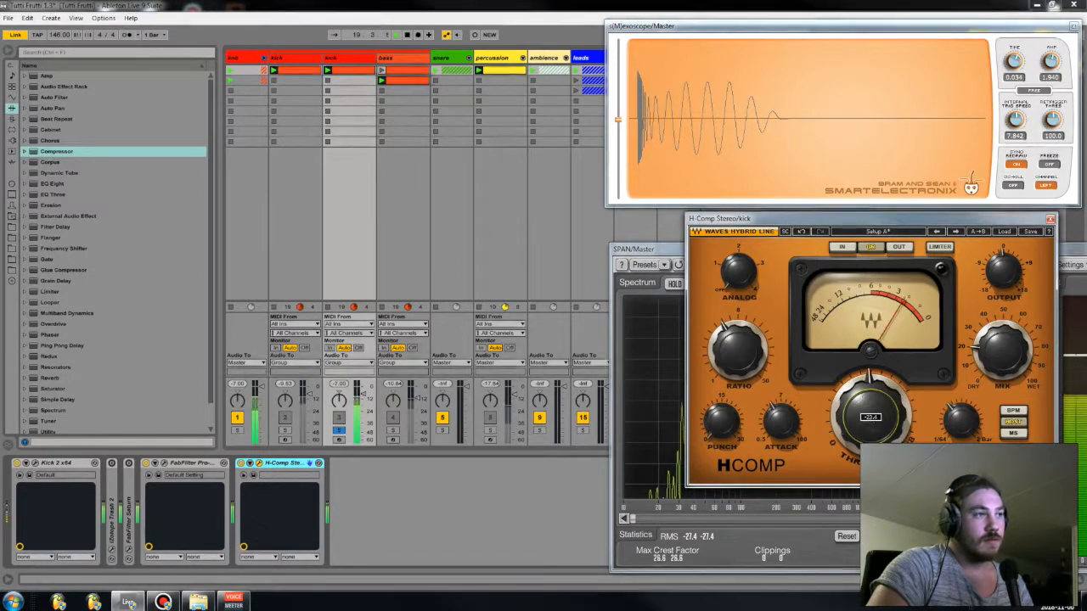
{"action": "key", "text": "space"}
- Toggle H-Comp's activation, fold the H-Comp and Pro-Q 2 devices, and unfold iZotope Trash 2 in the kick track's chain
{"action": "left_click", "coordinate": [241, 463]}
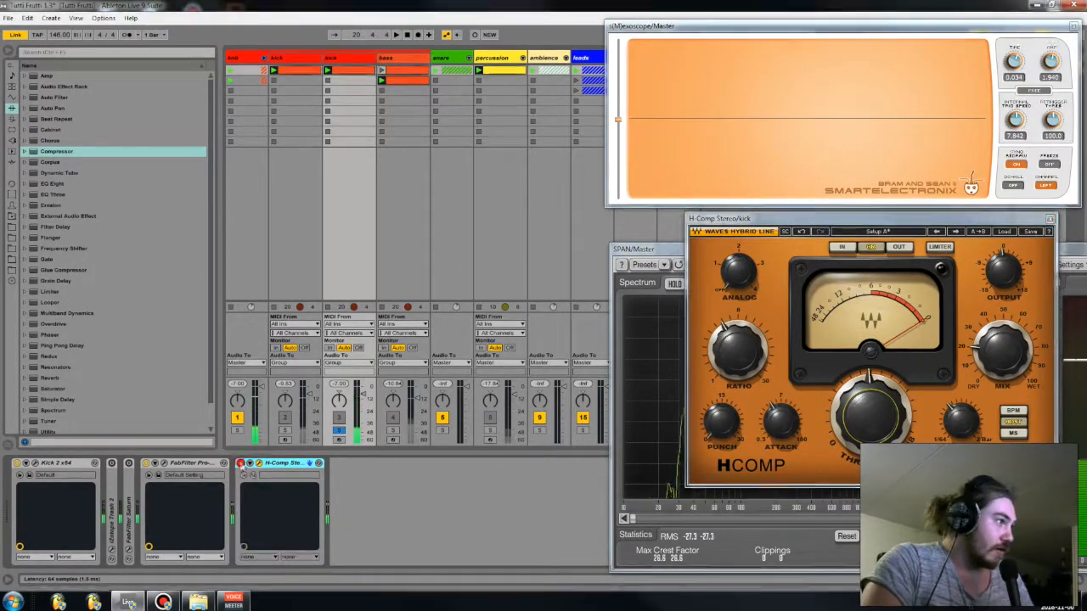
{"action": "left_click", "coordinate": [181, 463]}
{"action": "double_click", "coordinate": [280, 463]}
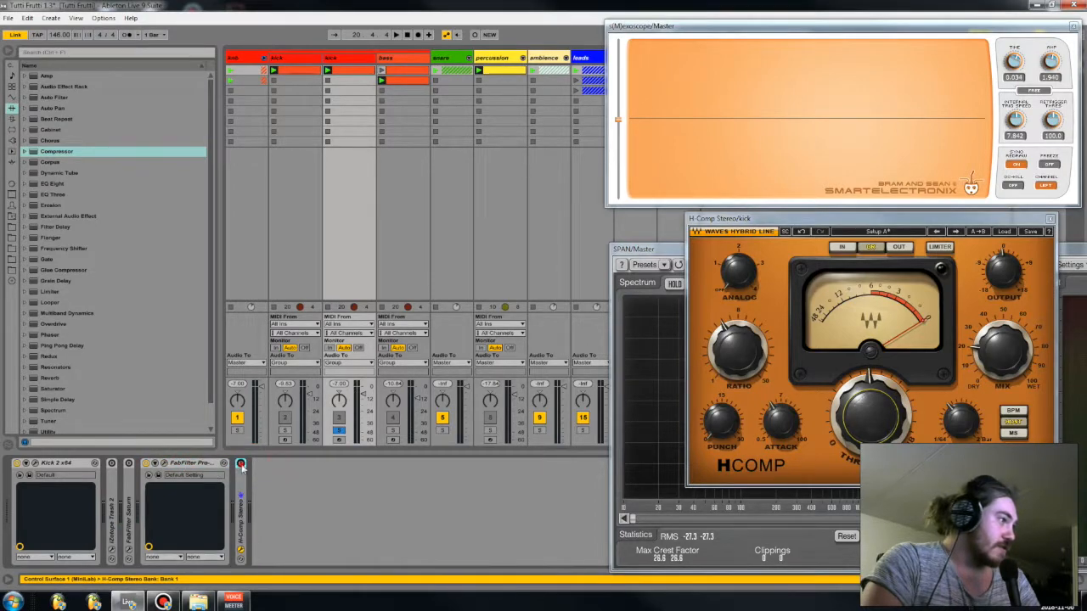
{"action": "double_click", "coordinate": [202, 463]}
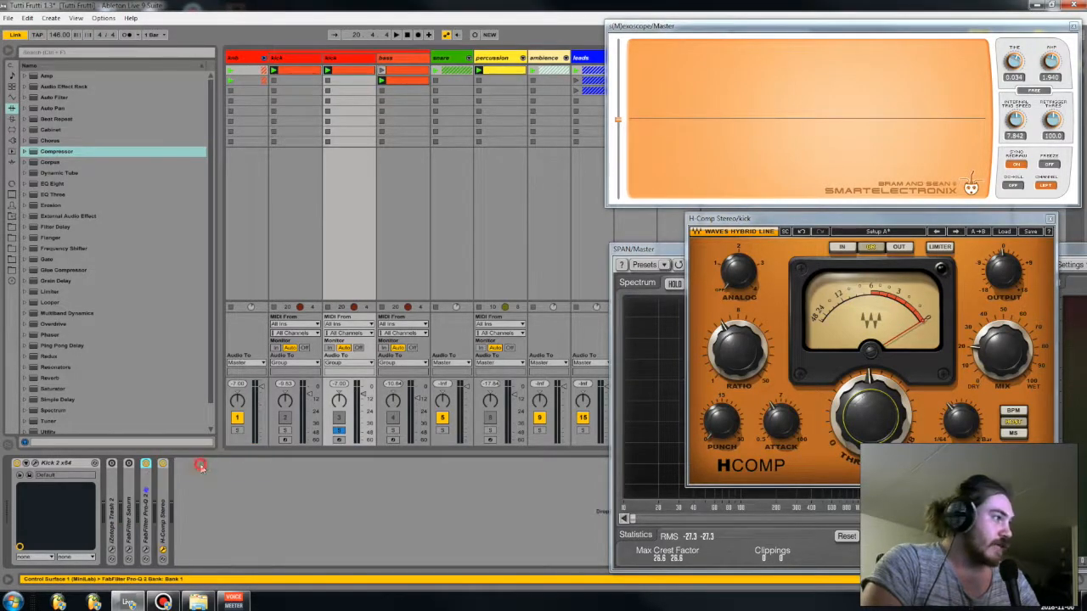
{"action": "double_click", "coordinate": [112, 509]}
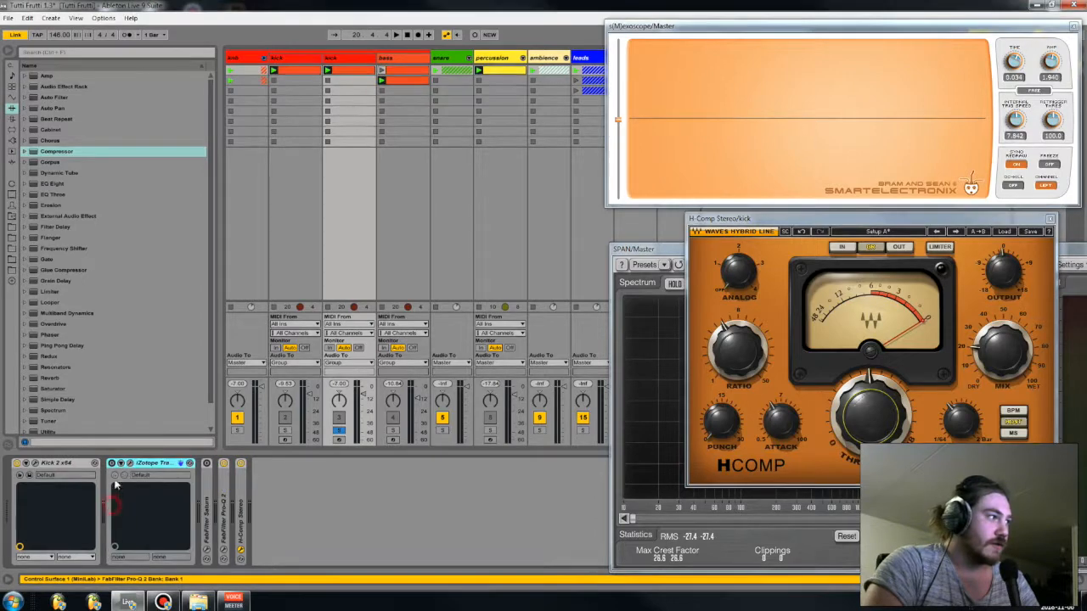
- Open iZotope Trash 2's interface, move its window clear of the device chain, and unfold FabFilter Saturn on the kick track
{"action": "left_click", "coordinate": [132, 464]}
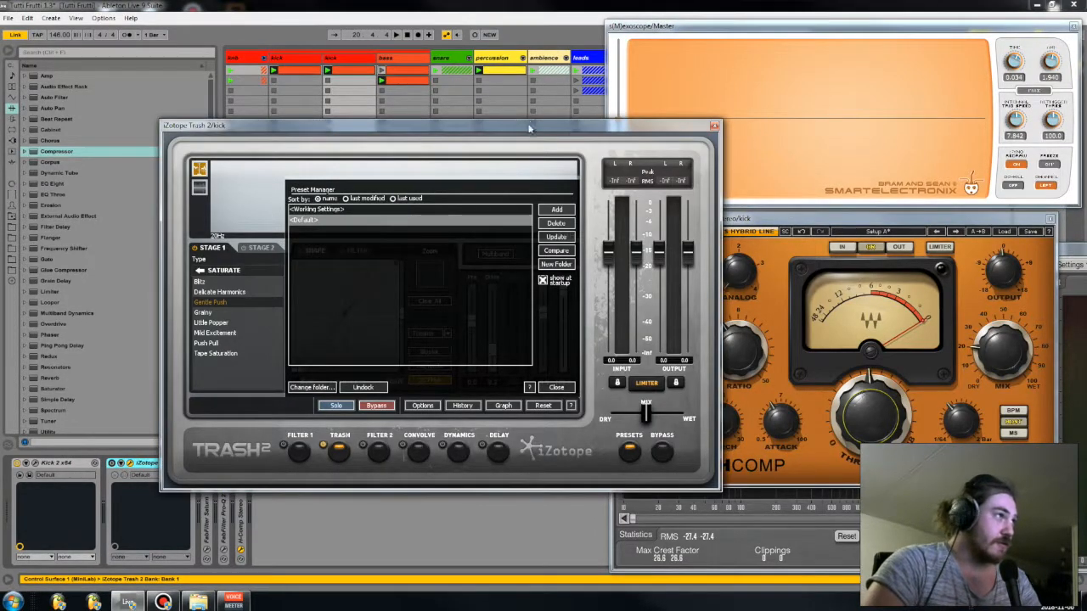
{"action": "left_click_drag", "start_coordinate": [441, 125], "coordinate": [603, 32]}
{"action": "double_click", "coordinate": [209, 514]}
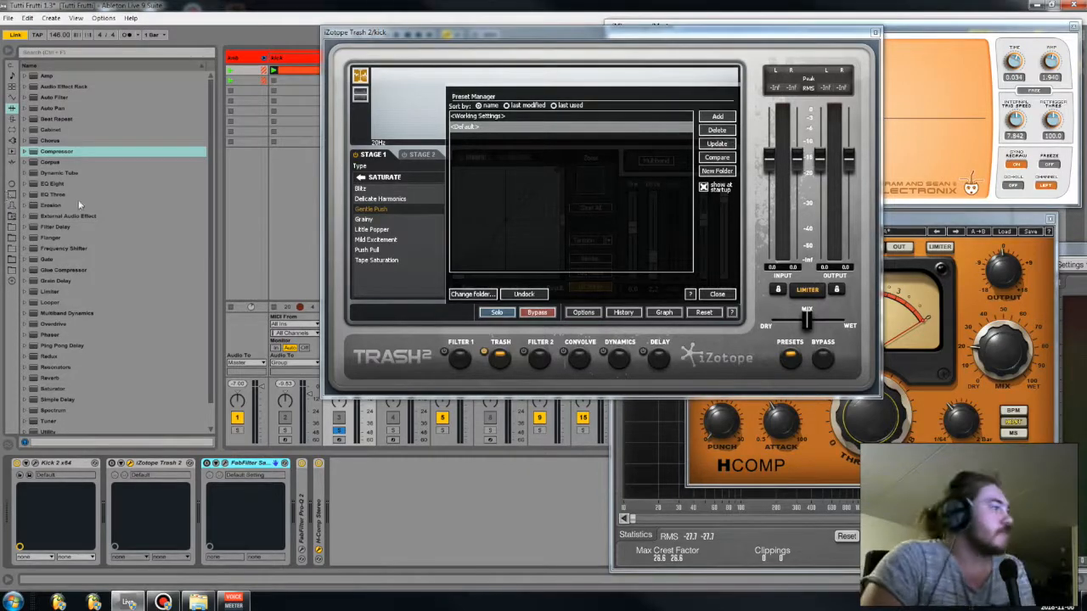
- Browse the built-in audio effects for distortion devices such as Saturator and Overdrive
{"action": "left_click", "coordinate": [48, 335]}
{"action": "scroll", "coordinate": [74, 416], "scroll_direction": "down", "scroll_amount": 1}
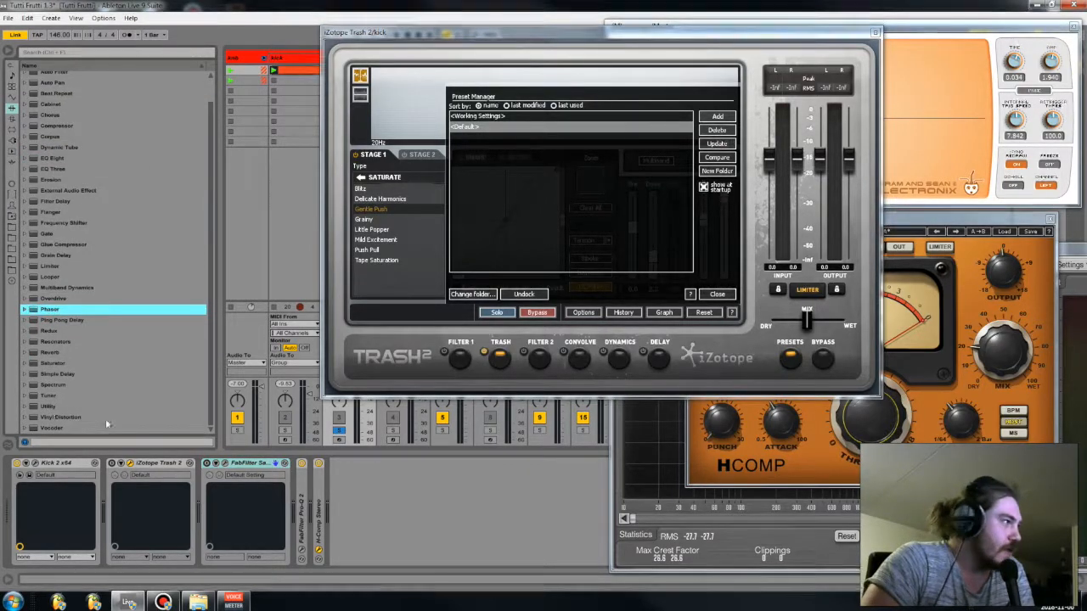
{"action": "left_click", "coordinate": [61, 366]}
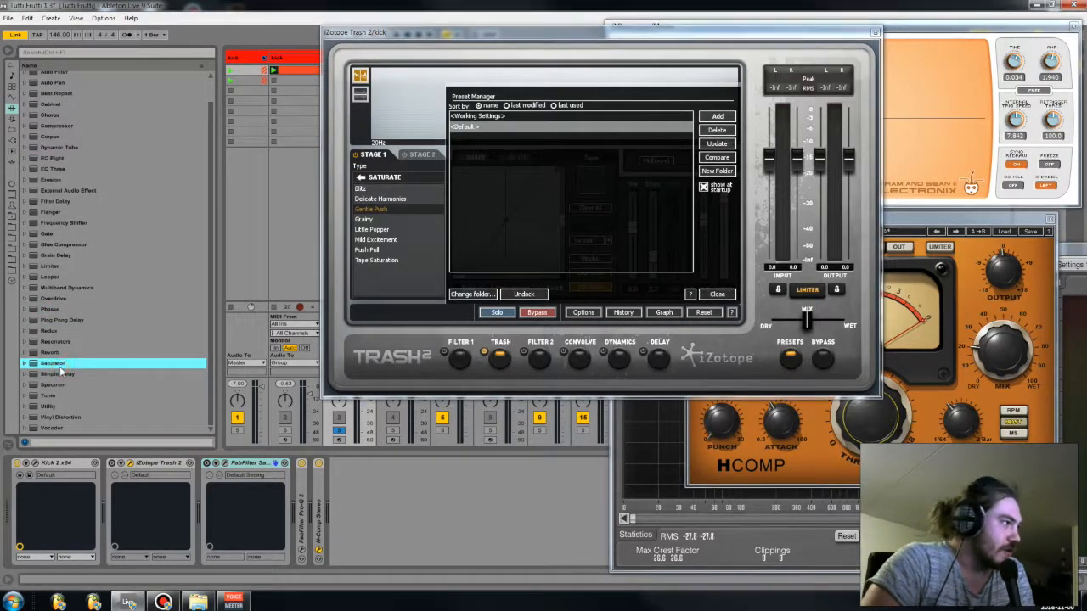
{"action": "left_click", "coordinate": [47, 300]}
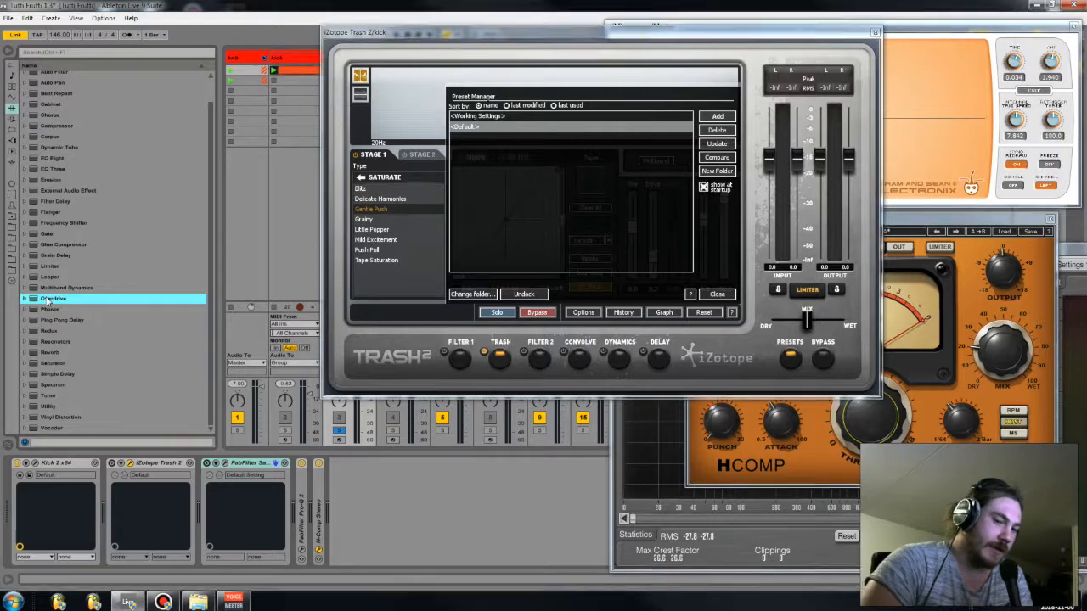
- Close the Trash 2 window and bring the SPAN analyzer in front of H-Comp, directly under the s(M)exoscope
{"action": "left_click", "coordinate": [874, 32]}
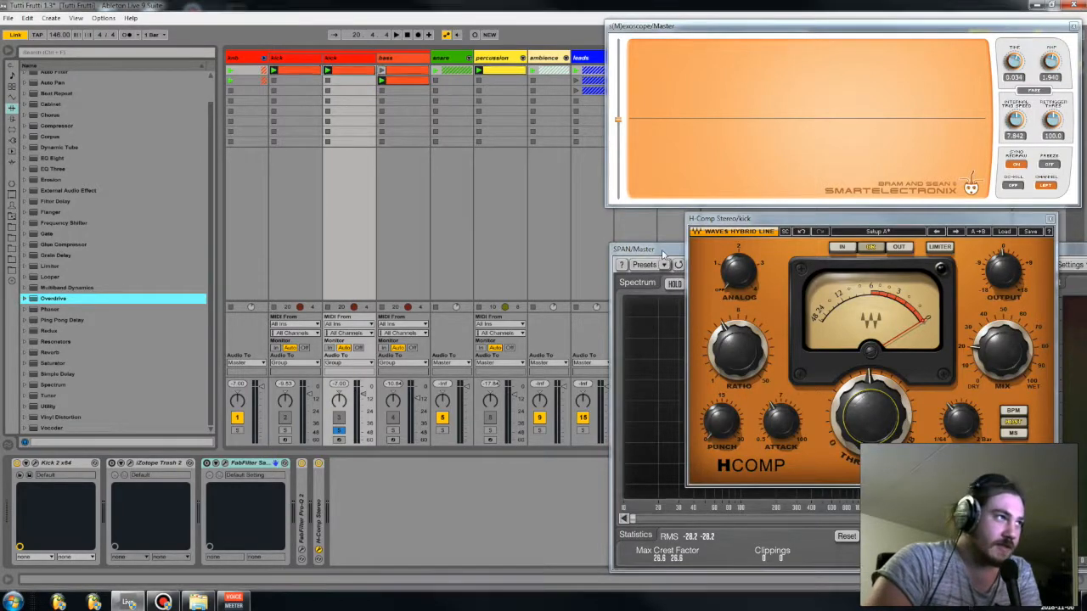
{"action": "left_click_drag", "start_coordinate": [664, 254], "coordinate": [657, 250]}
{"action": "left_click_drag", "start_coordinate": [800, 254], "coordinate": [763, 229]}
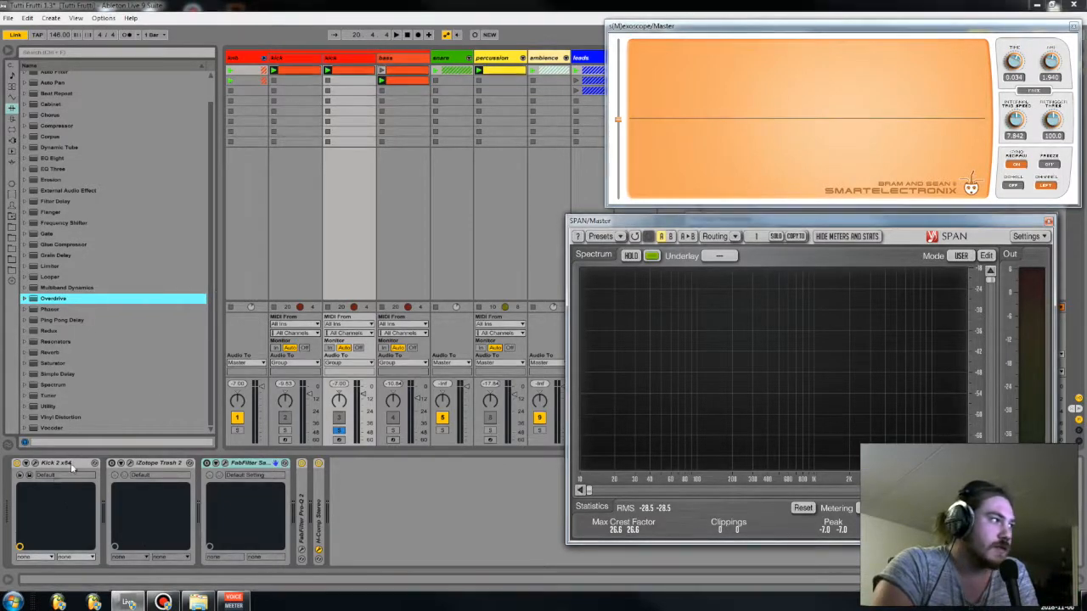
- Activate Trash 2 on the kick, dismiss its preset manager, and raise the Gentle Push distortion's drive to 8.8
{"action": "left_click", "coordinate": [111, 464]}
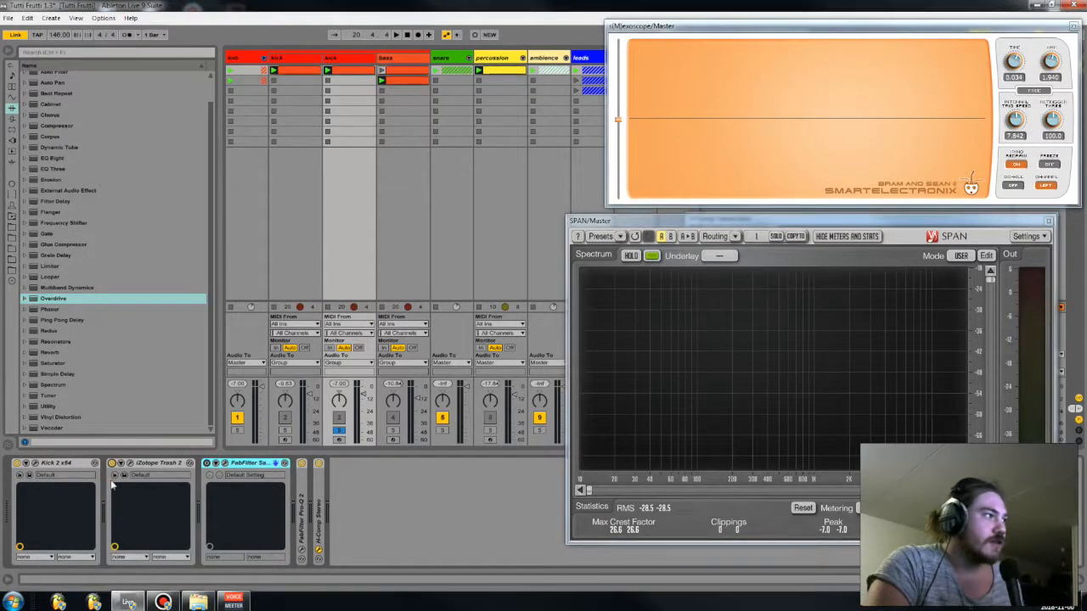
{"action": "left_click", "coordinate": [125, 465]}
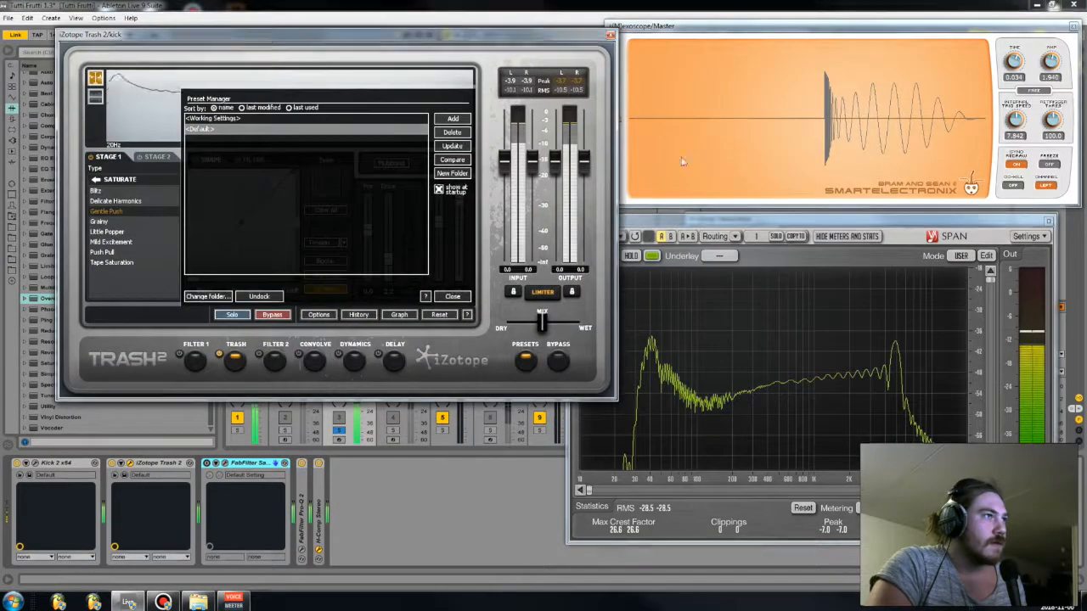
{"action": "left_click", "coordinate": [721, 126]}
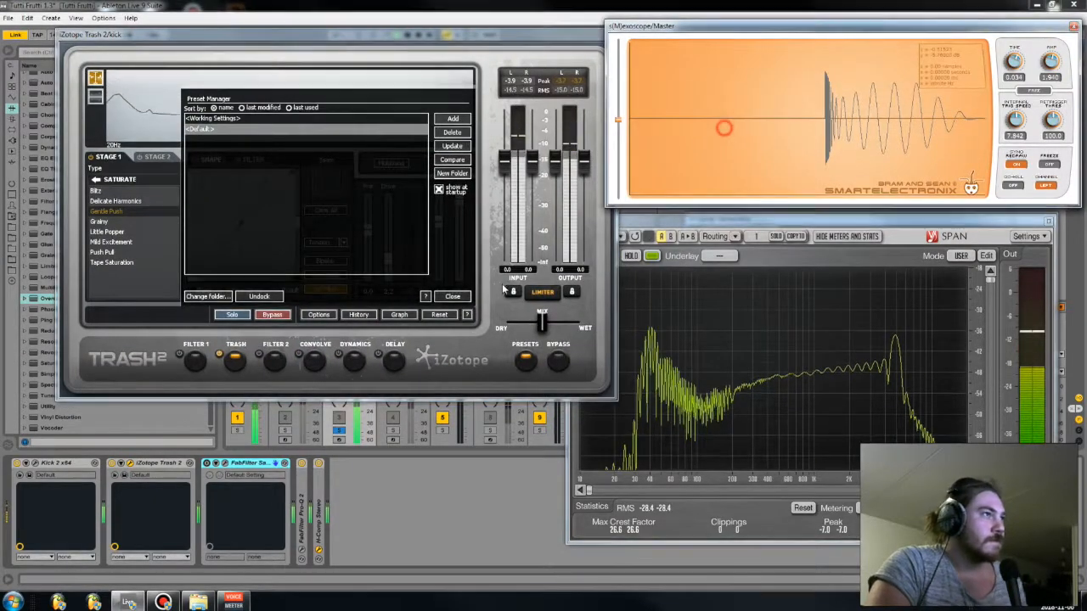
{"action": "left_click", "coordinate": [453, 296]}
{"action": "left_click_drag", "start_coordinate": [386, 265], "coordinate": [393, 223]}
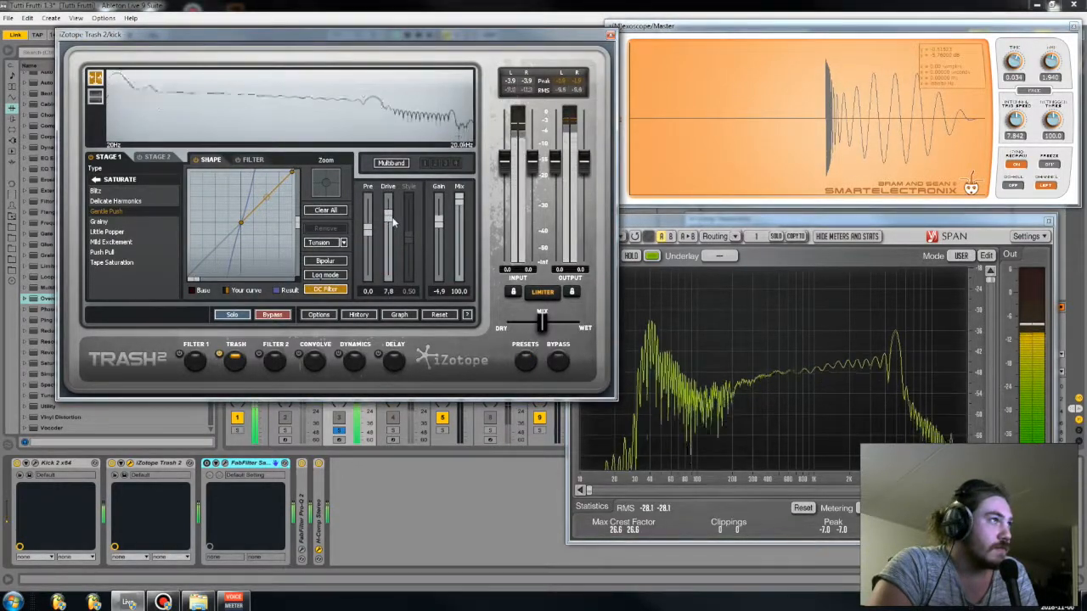
{"action": "left_click_drag", "start_coordinate": [393, 223], "coordinate": [389, 215]}
- Try the Little Popper, Mild Excitement and Delicate Harmonics distortion types in Trash 2 and return to Gentle Push
{"action": "left_click", "coordinate": [108, 231]}
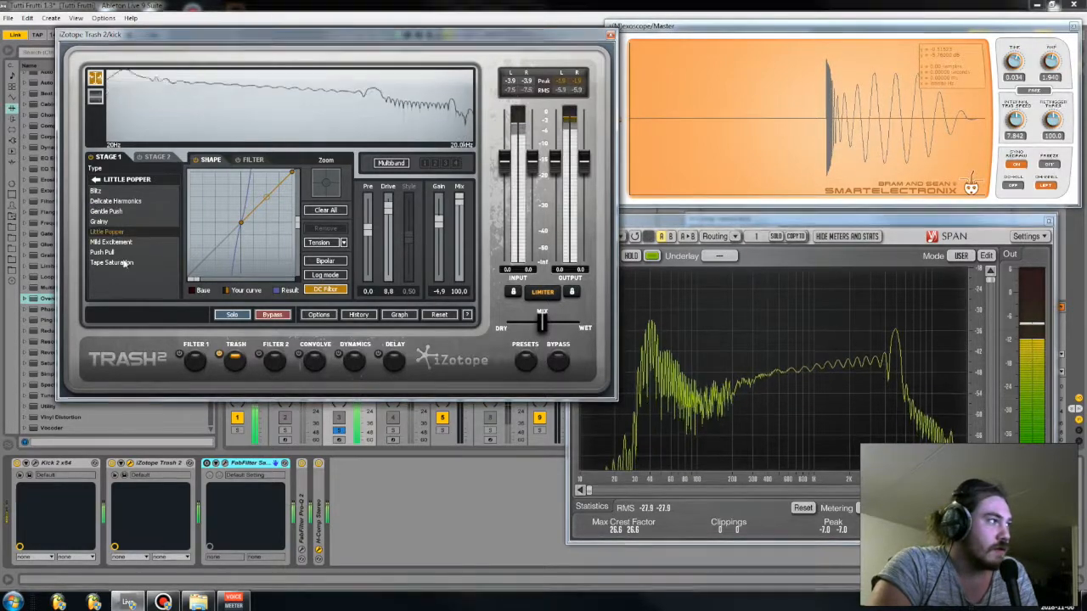
{"action": "left_click", "coordinate": [110, 242]}
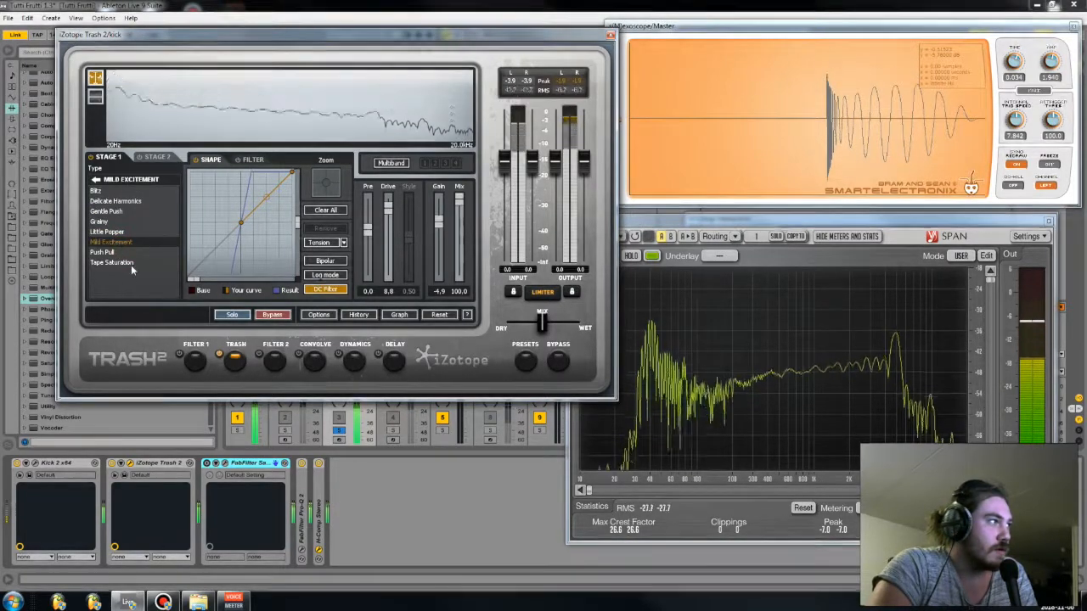
{"action": "left_click", "coordinate": [116, 201]}
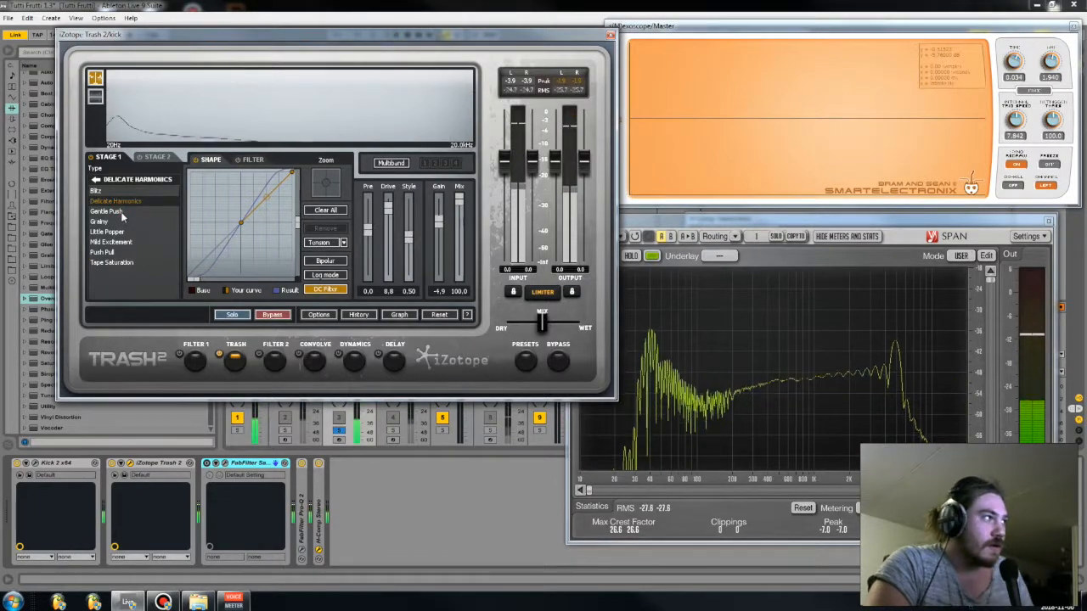
{"action": "left_click", "coordinate": [119, 212]}
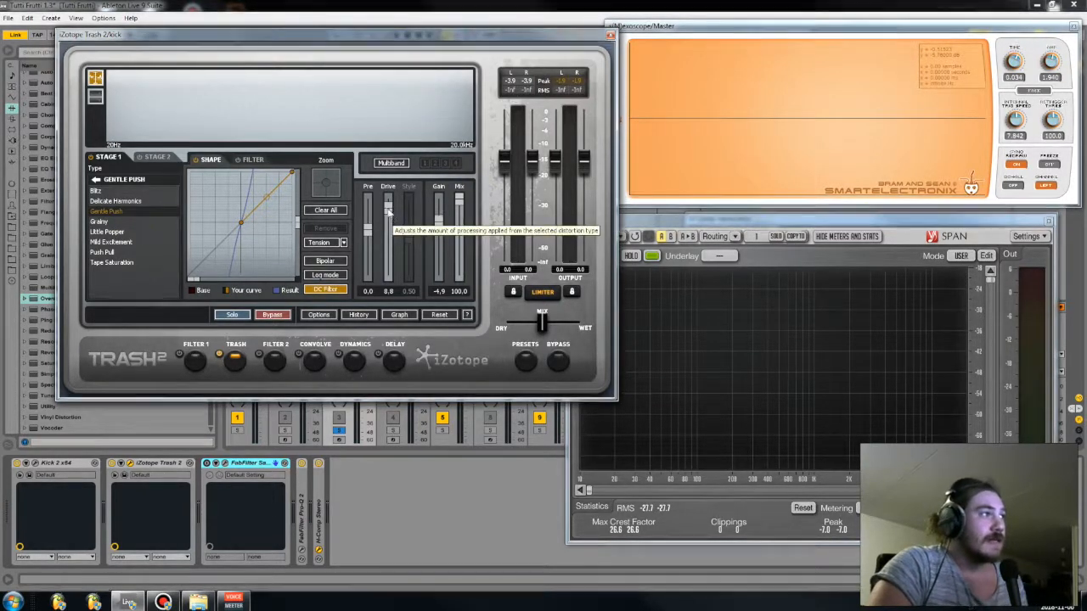
- Vary Trash 2's drive, settle it at 2.3, and close the plugin window
{"action": "left_click_drag", "start_coordinate": [388, 211], "coordinate": [387, 211]}
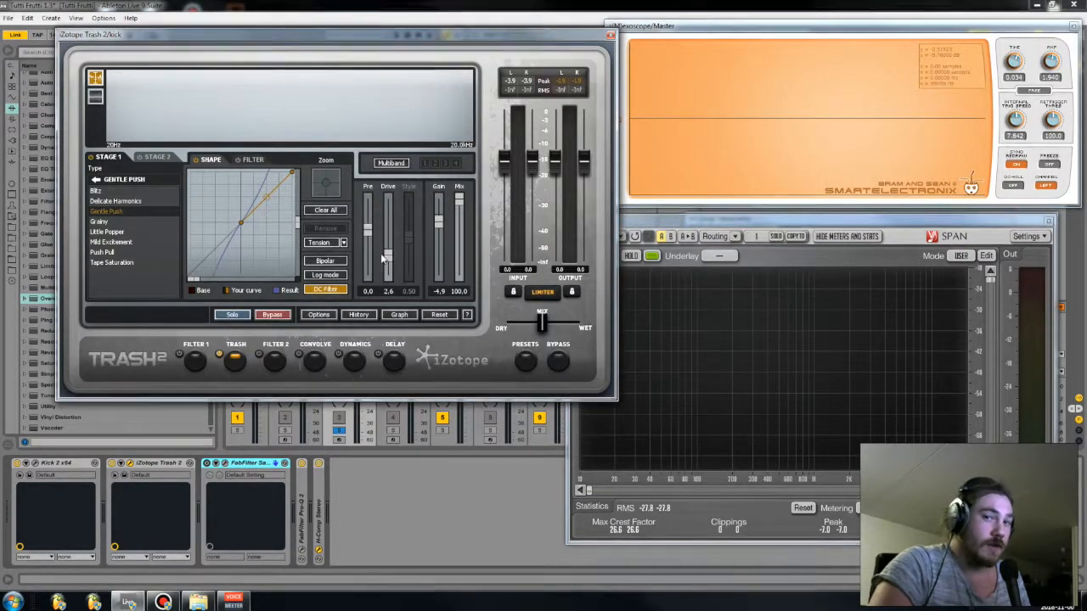
{"action": "left_click_drag", "start_coordinate": [390, 258], "coordinate": [390, 272]}
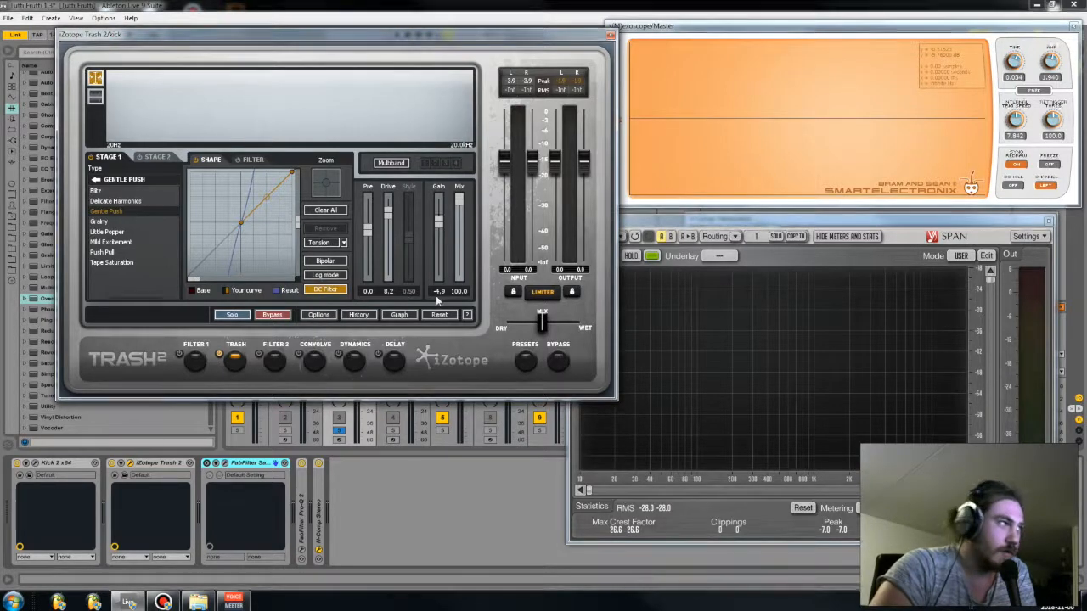
{"action": "left_click_drag", "start_coordinate": [388, 212], "coordinate": [393, 259]}
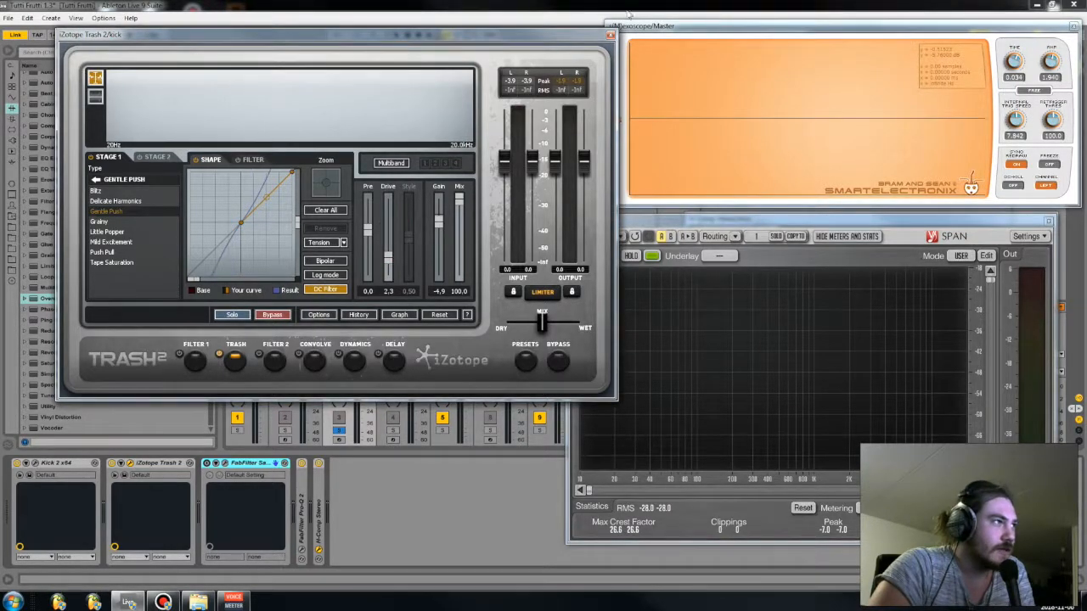
{"action": "left_click", "coordinate": [611, 35]}
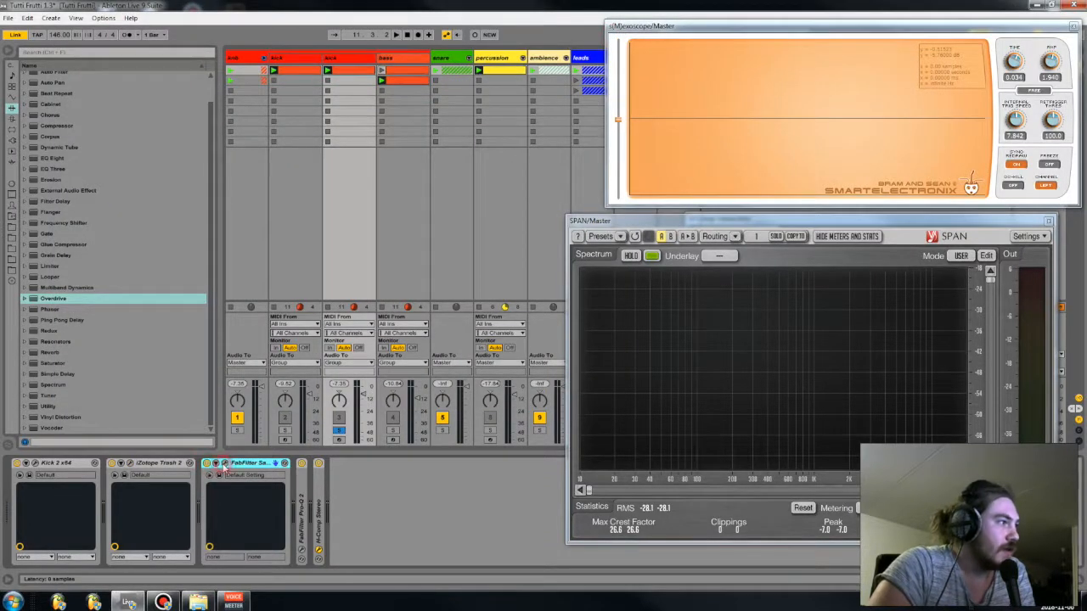
- Open FabFilter Saturn, look through its distortion styles while keeping Warm Tube, and close its window
{"action": "left_click", "coordinate": [219, 464]}
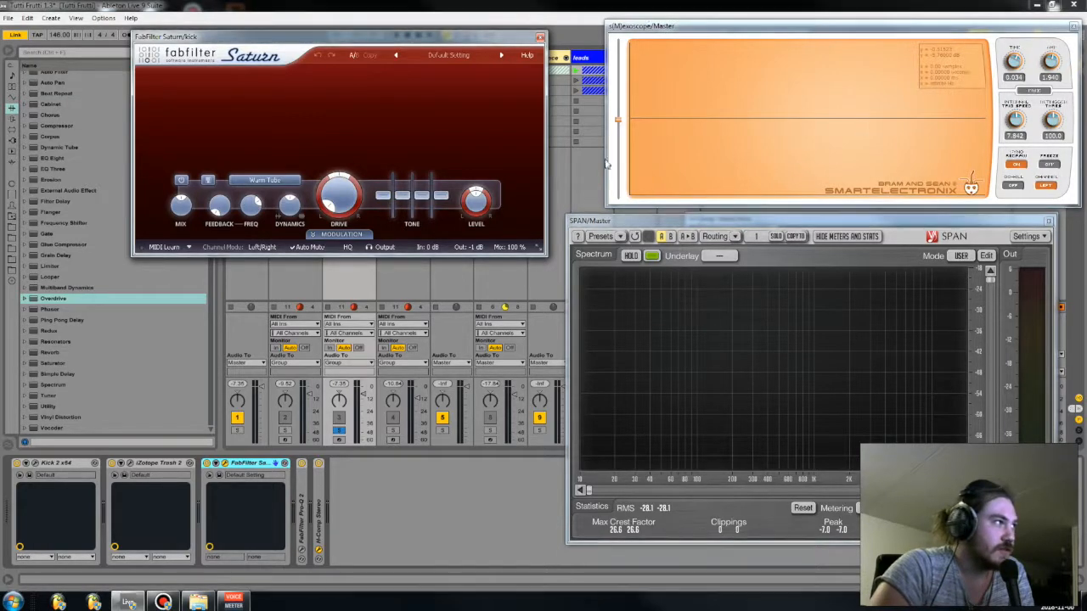
{"action": "mouse_move", "coordinate": [340, 197]}
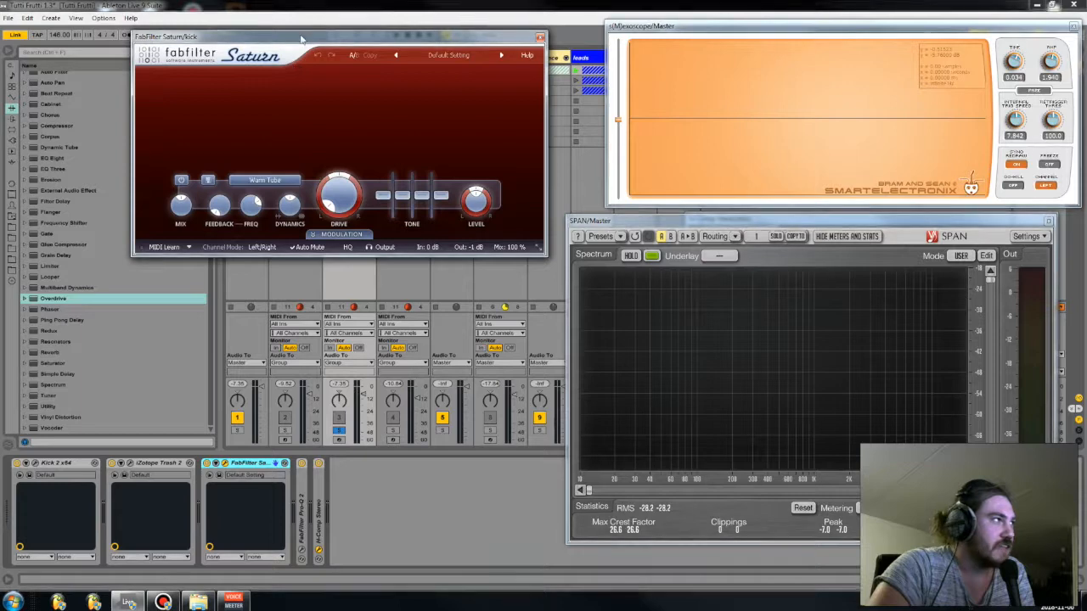
{"action": "left_click_drag", "start_coordinate": [300, 38], "coordinate": [250, 36]}
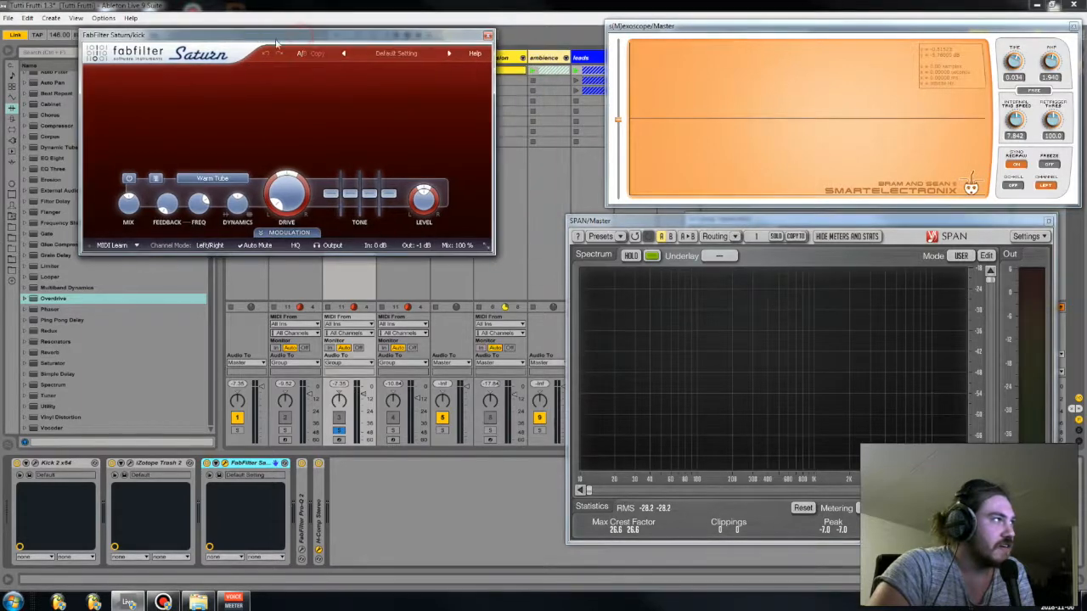
{"action": "left_click", "coordinate": [214, 181]}
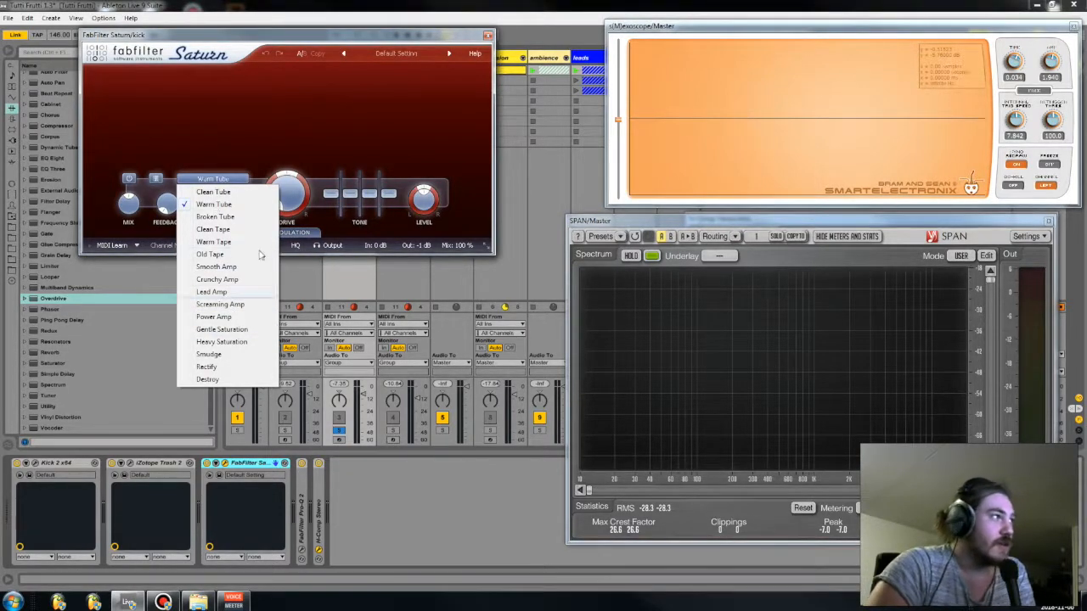
{"action": "left_click", "coordinate": [280, 194]}
{"action": "left_click", "coordinate": [214, 182]}
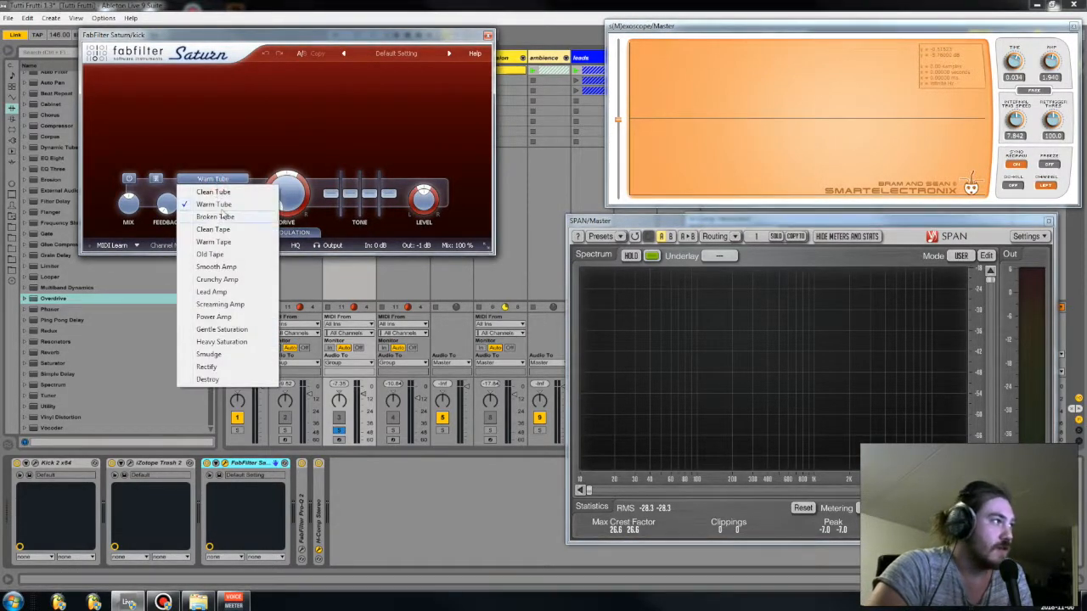
{"action": "left_click", "coordinate": [231, 122]}
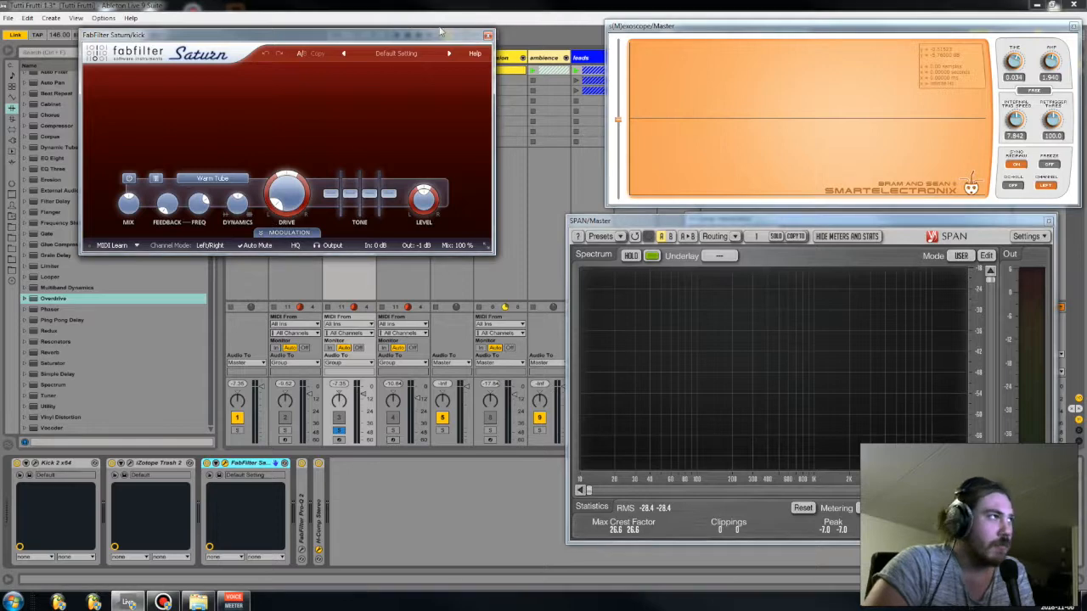
{"action": "left_click", "coordinate": [488, 35]}
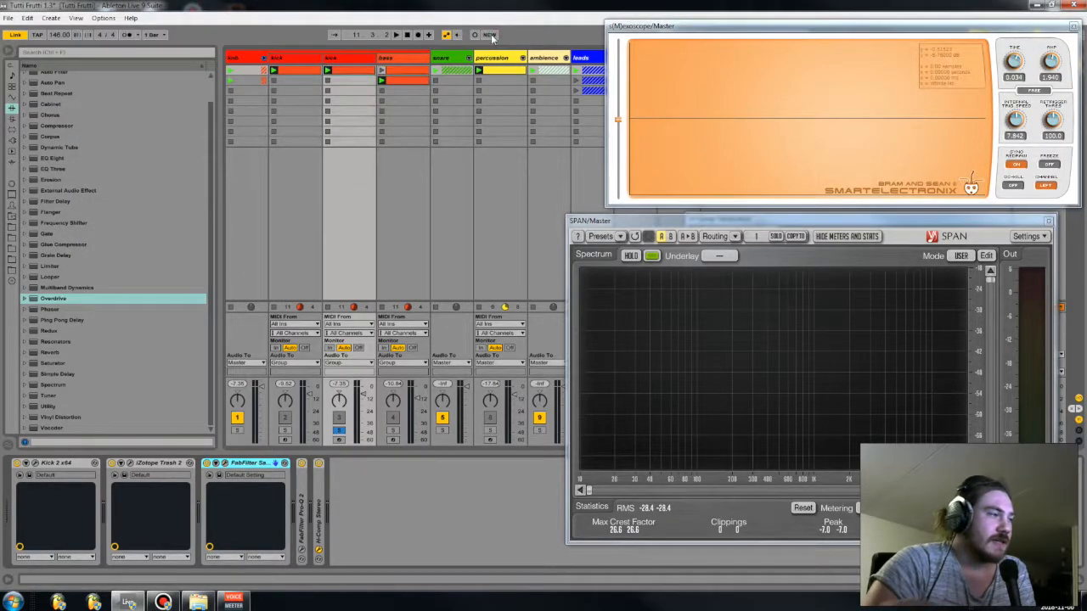
- Play the loop, compare the two kick tracks by soloing each in turn, and add the bass to the second kick's solo
{"action": "left_click", "coordinate": [285, 433]}
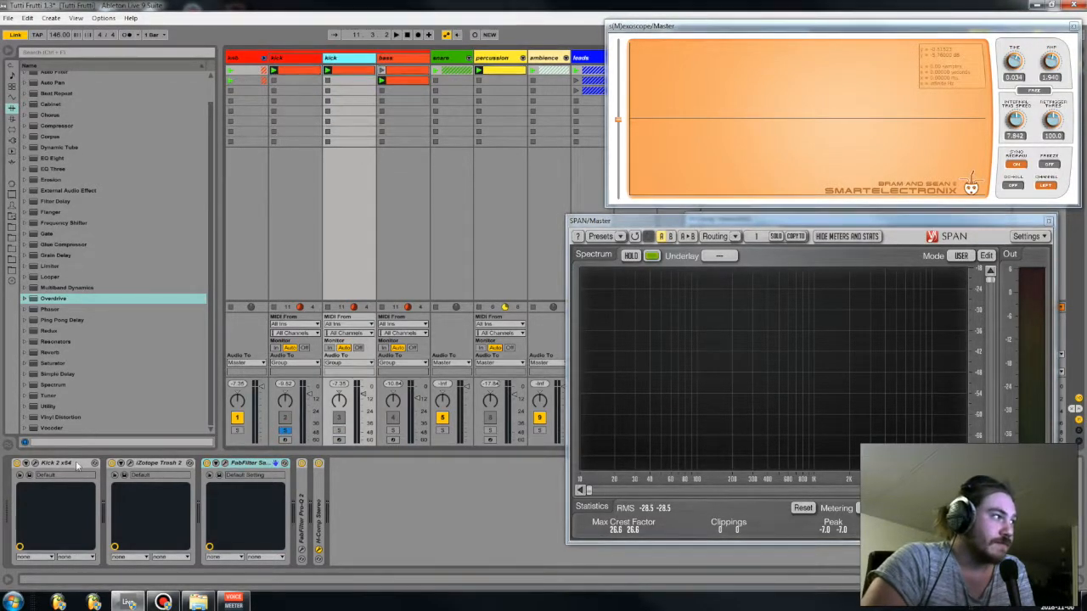
{"action": "left_click", "coordinate": [339, 431]}
{"action": "key", "text": "space"}
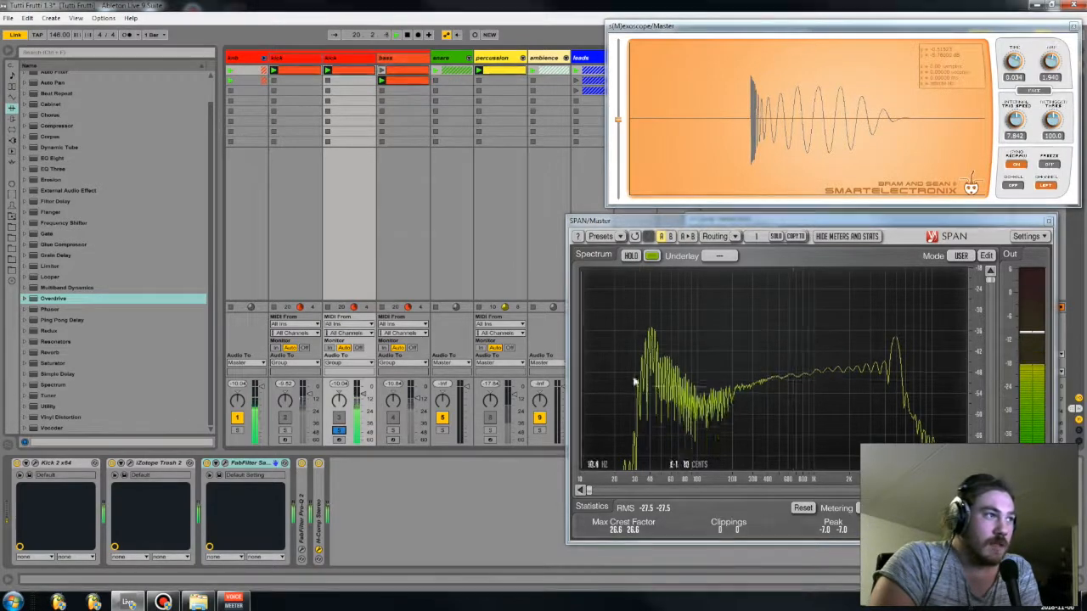
{"action": "left_click", "coordinate": [286, 431]}
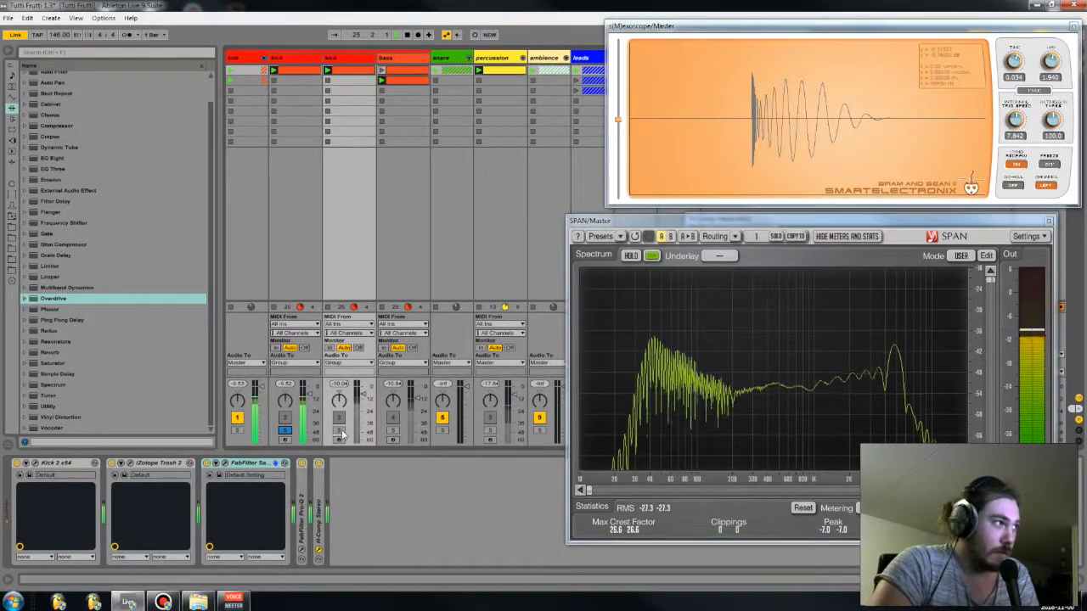
{"action": "left_click", "coordinate": [338, 431]}
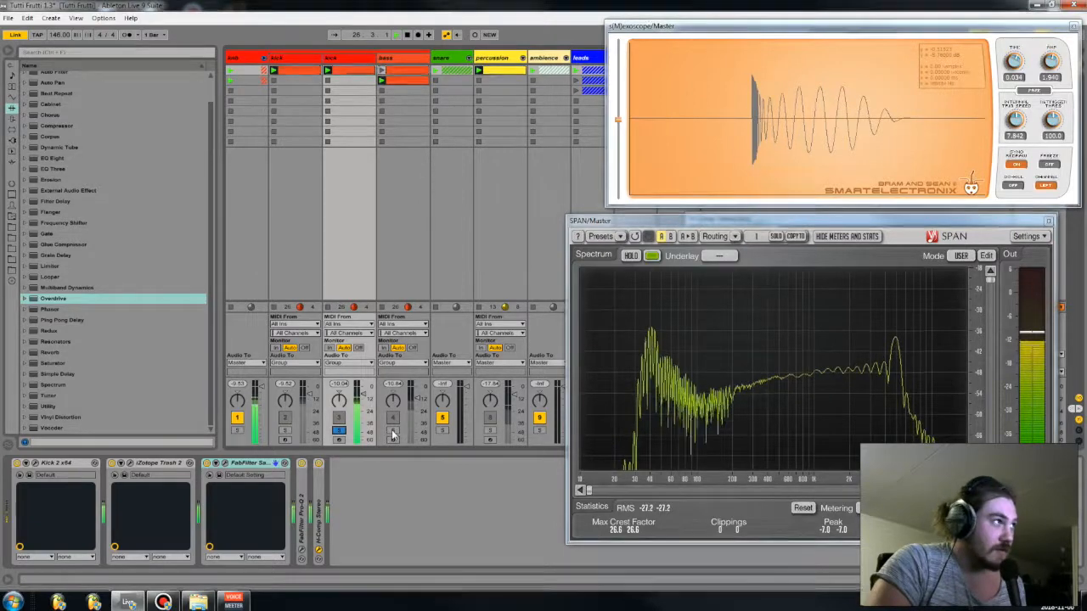
{"action": "left_click", "coordinate": [392, 432], "text": "ctrl"}
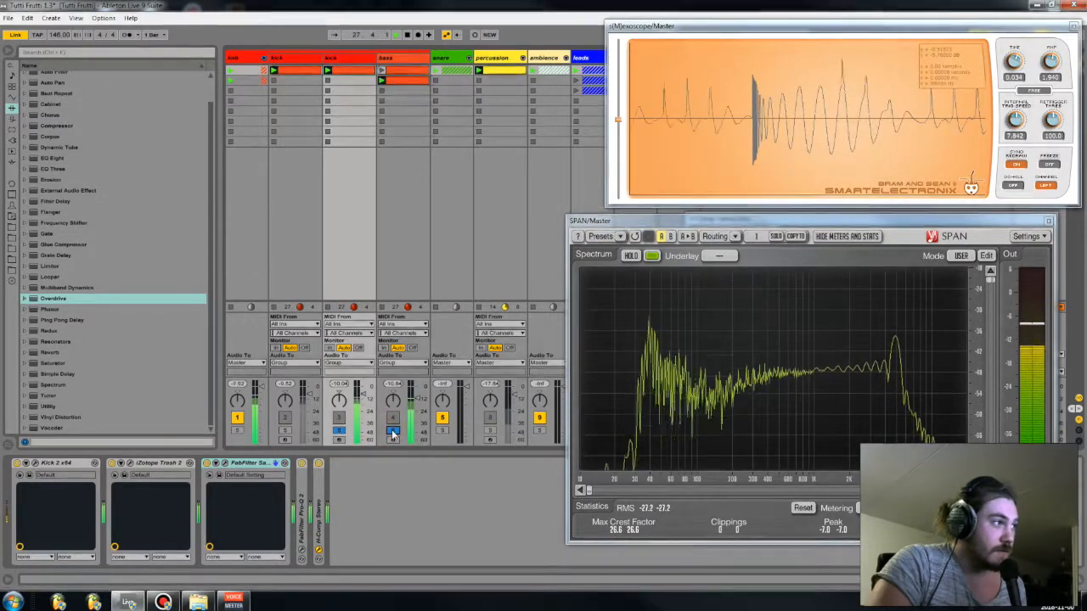
- Compare both kicks against the bass by switching their tracks on and off, leaving only the second kick active with the bass
{"action": "left_click", "coordinate": [338, 418]}
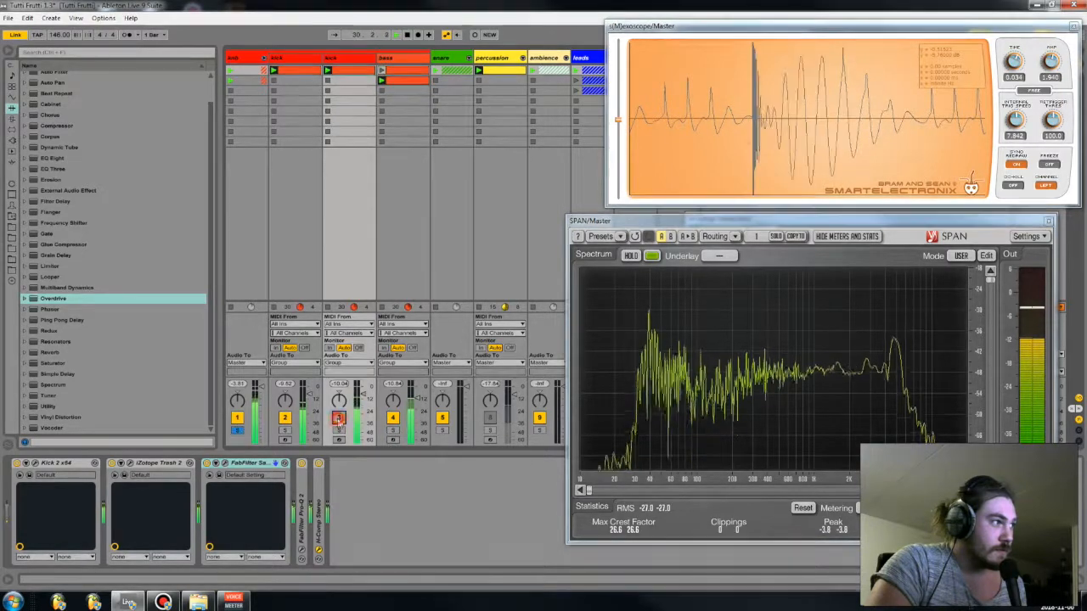
{"action": "left_click", "coordinate": [285, 417]}
{"action": "left_click", "coordinate": [338, 418]}
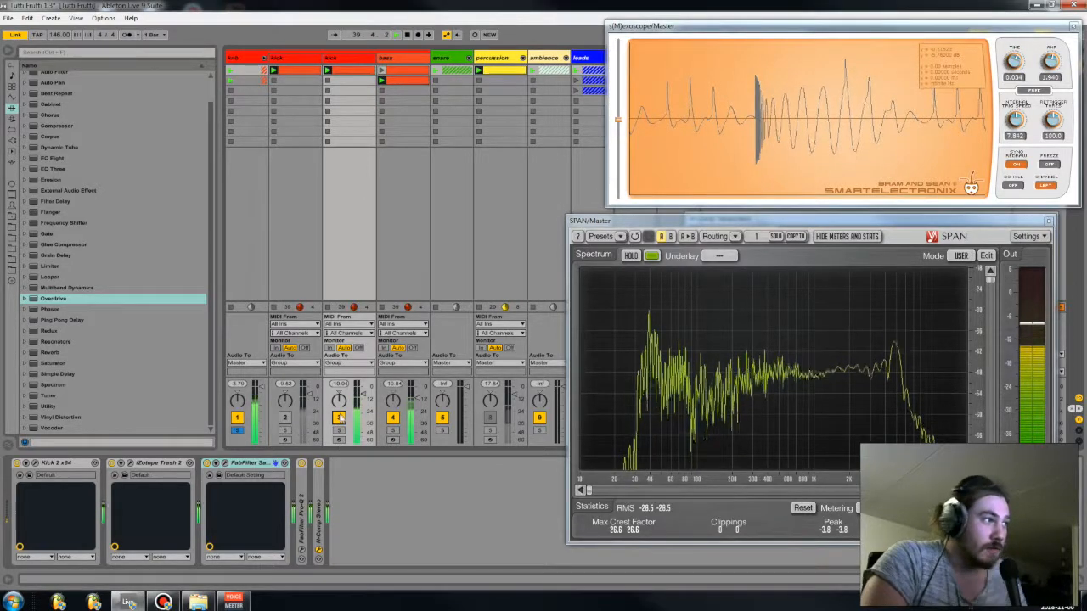
{"action": "left_click", "coordinate": [339, 418]}
{"action": "left_click", "coordinate": [285, 418]}
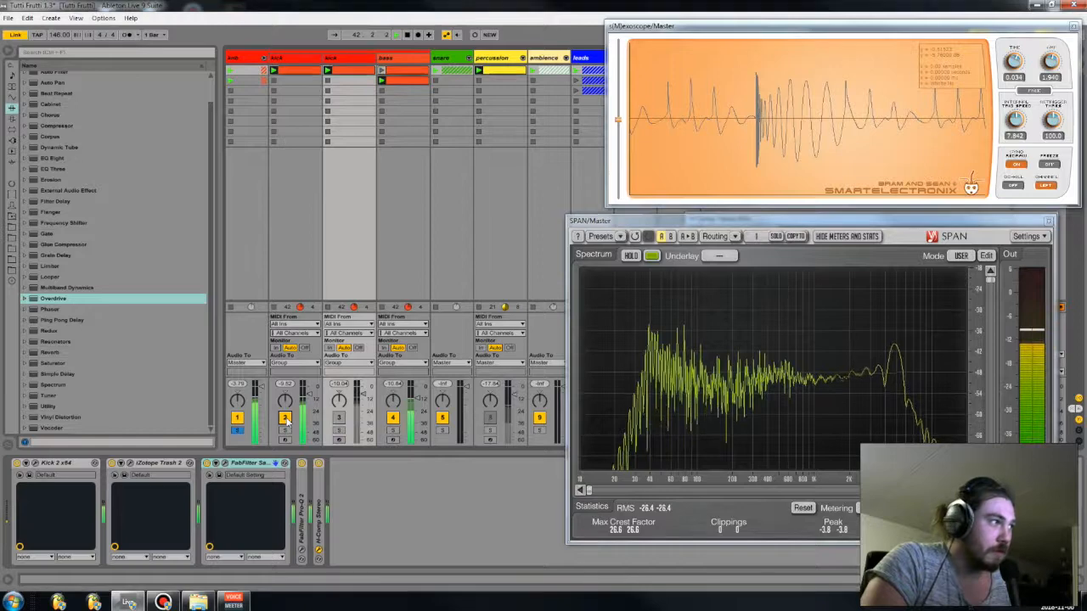
{"action": "left_click", "coordinate": [284, 418]}
{"action": "left_click", "coordinate": [338, 418]}
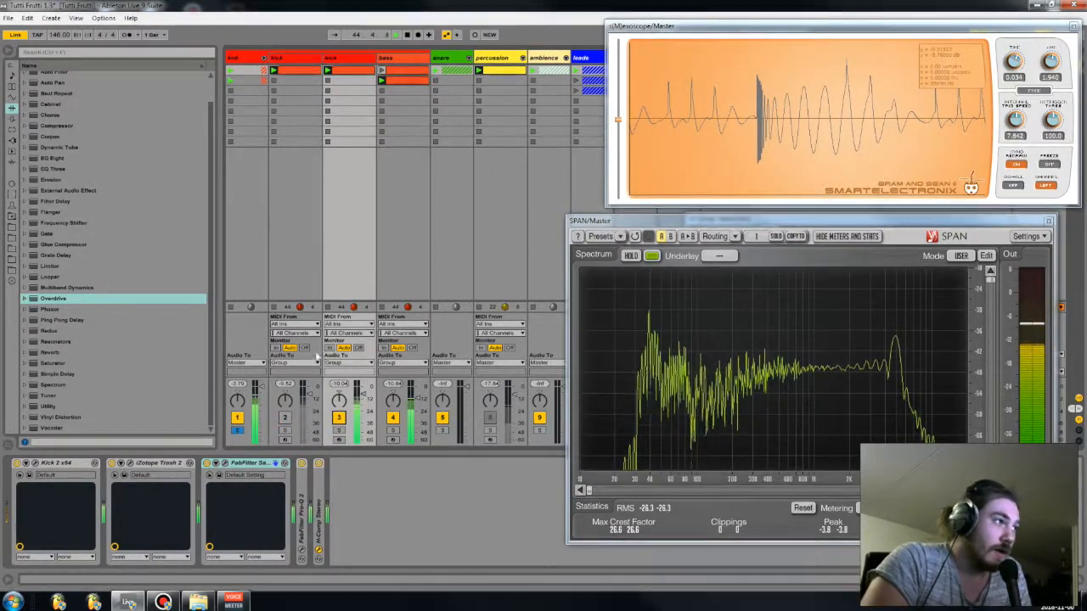
- Shift the SPAN window slightly down and select the bass track to show its device chain
{"action": "mouse_move", "coordinate": [708, 224]}
{"action": "left_mouse_down"}
{"action": "mouse_move", "coordinate": [711, 270]}
{"action": "mouse_move", "coordinate": [774, 288]}
{"action": "mouse_move", "coordinate": [710, 234]}
{"action": "left_mouse_up"}
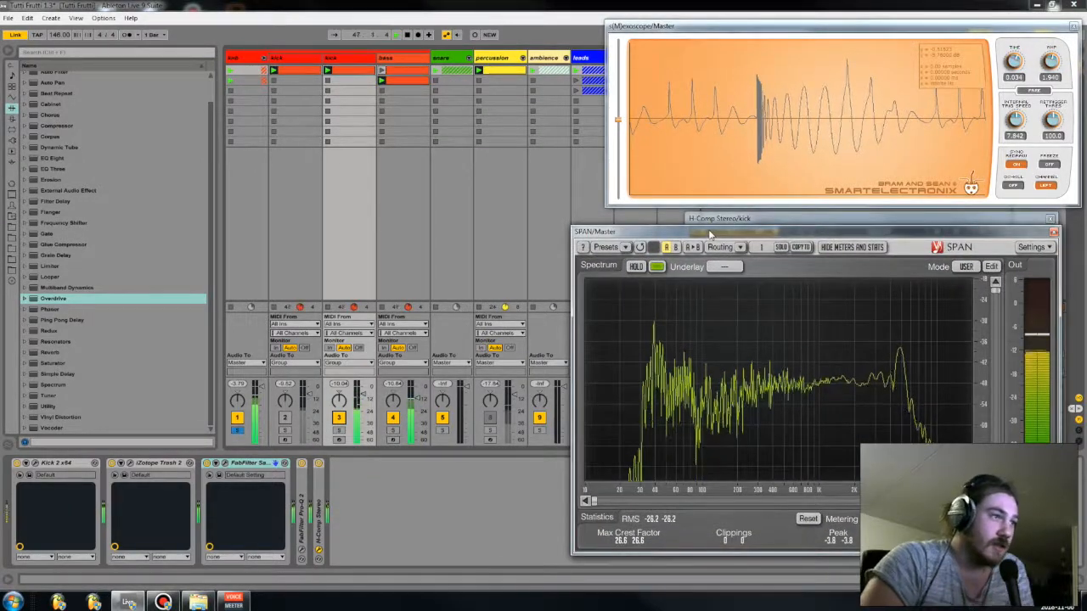
{"action": "left_click", "coordinate": [391, 59]}
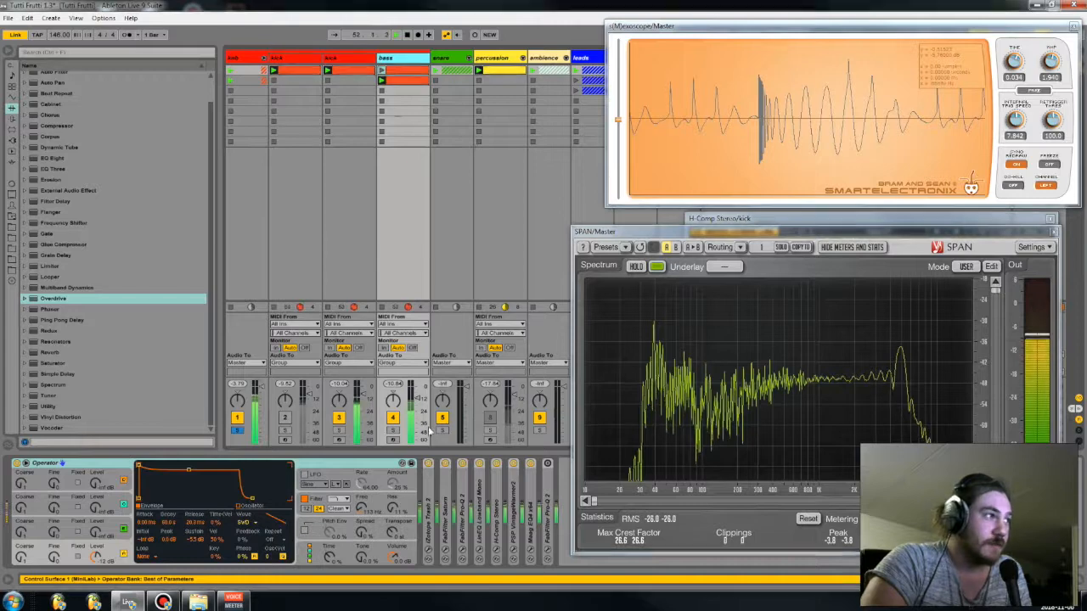